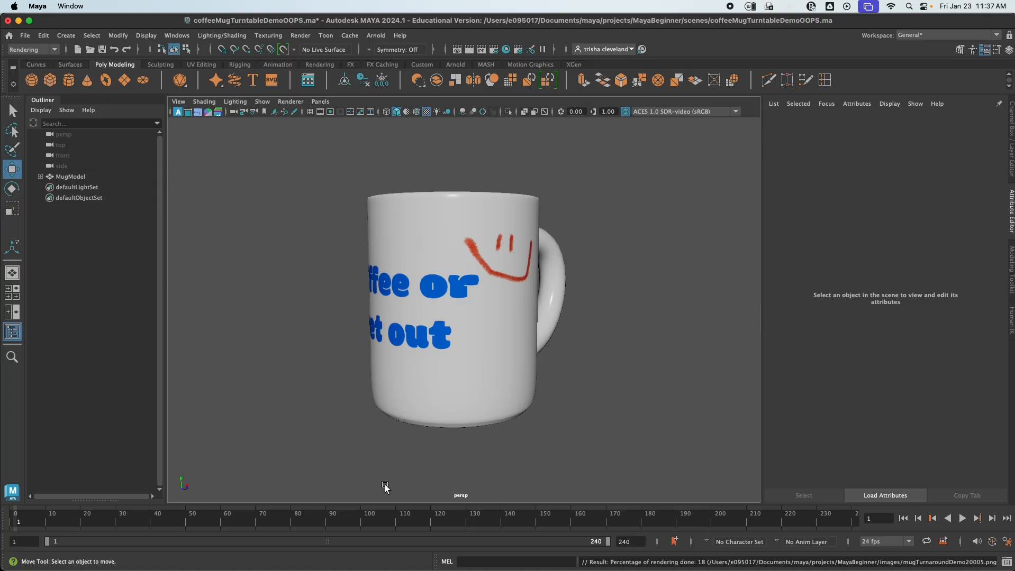
Open mugrender.mov from the recent files, play the mug turntable movie, and close the player and file window
{"action": "left_click", "coordinate": [186, 548]}
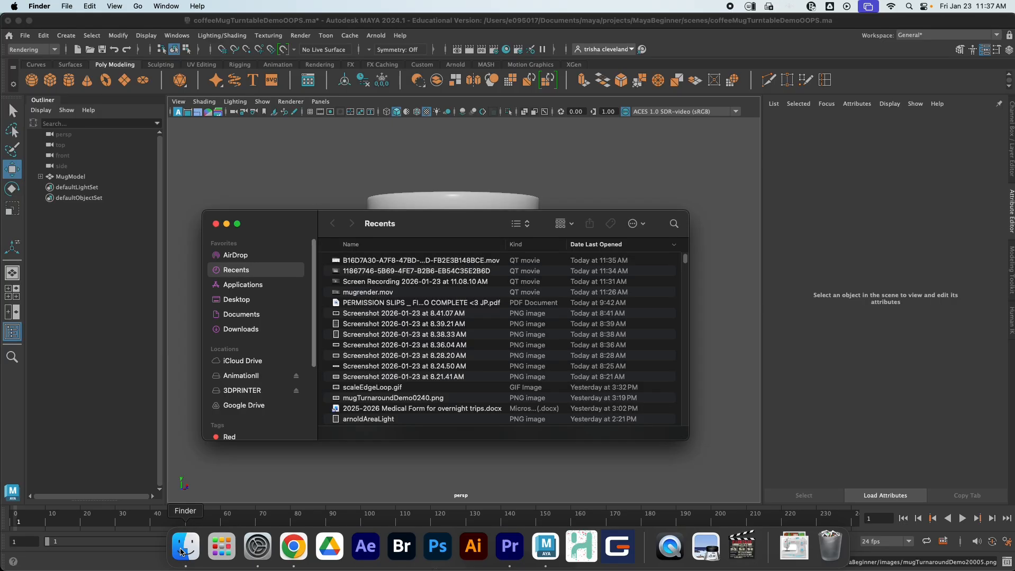
{"action": "double_click", "coordinate": [404, 291]}
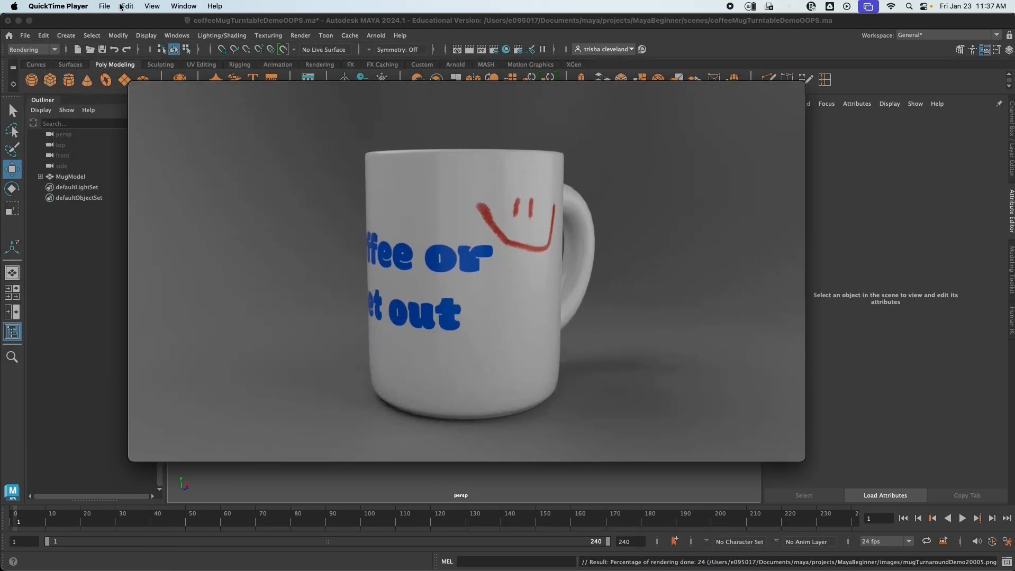
{"action": "left_click", "coordinate": [121, 7]}
{"action": "key", "text": "space"}
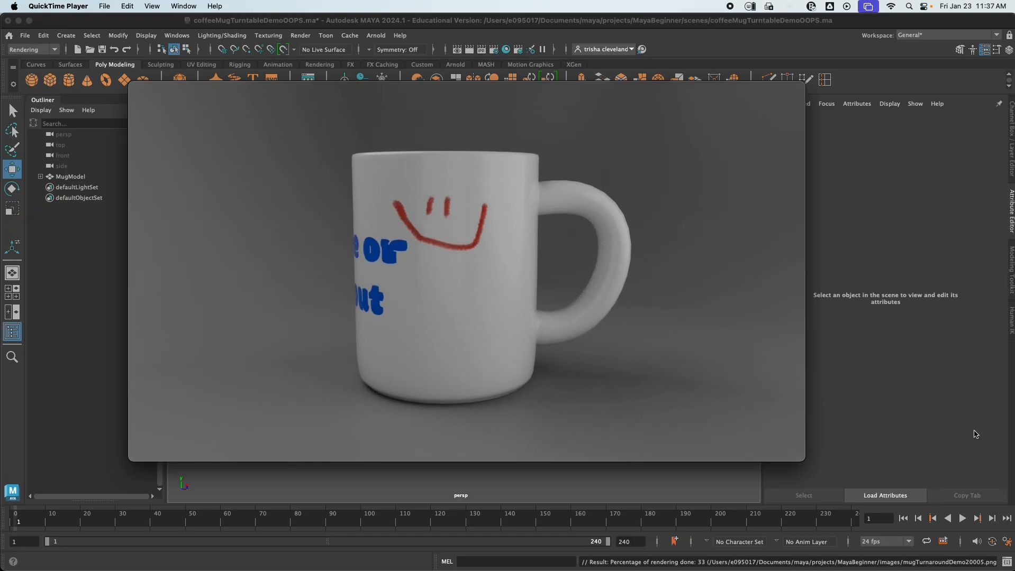
{"action": "mouse_move", "coordinate": [454, 393]}
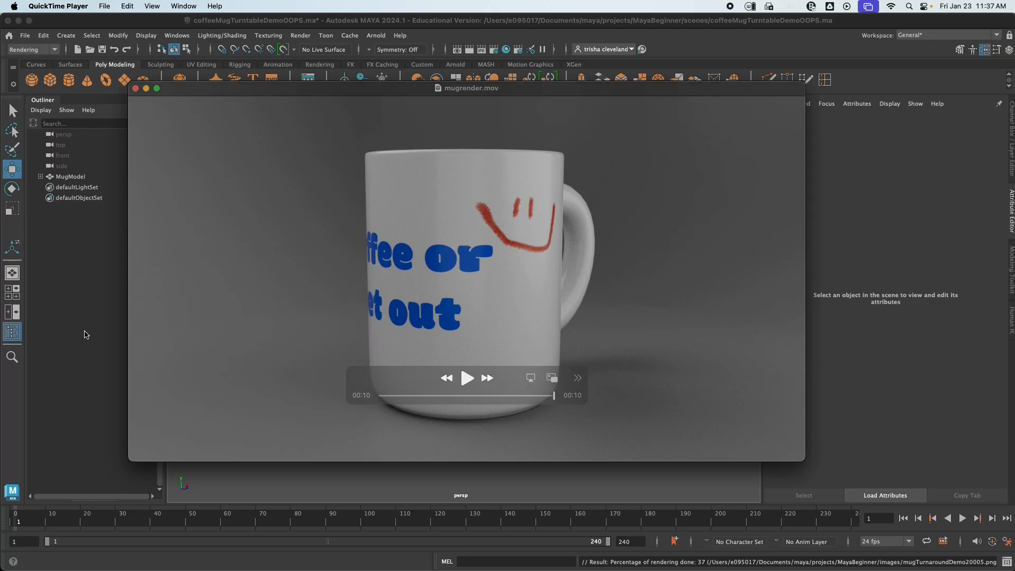
{"action": "mouse_move", "coordinate": [294, 103]}
{"action": "left_mouse_down"}
{"action": "mouse_move", "coordinate": [228, 127]}
{"action": "mouse_move", "coordinate": [302, 103]}
{"action": "left_mouse_up"}
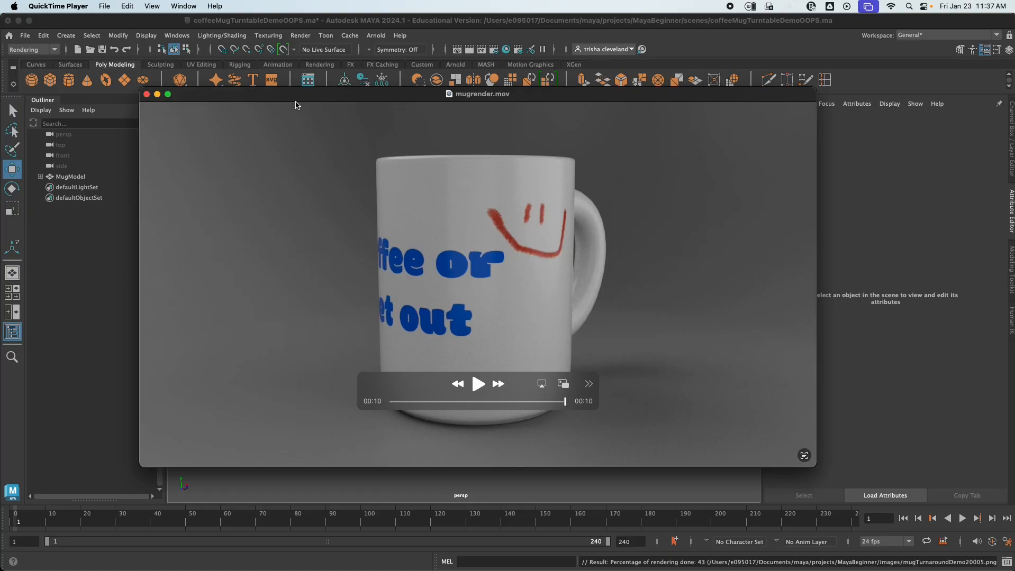
{"action": "key", "text": "super+q"}
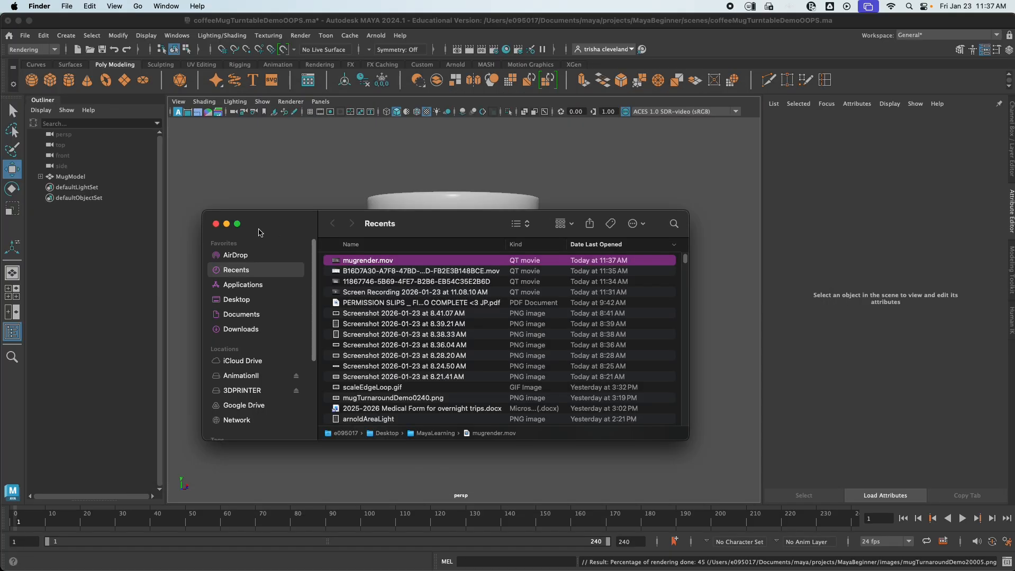
{"action": "left_click", "coordinate": [216, 224]}
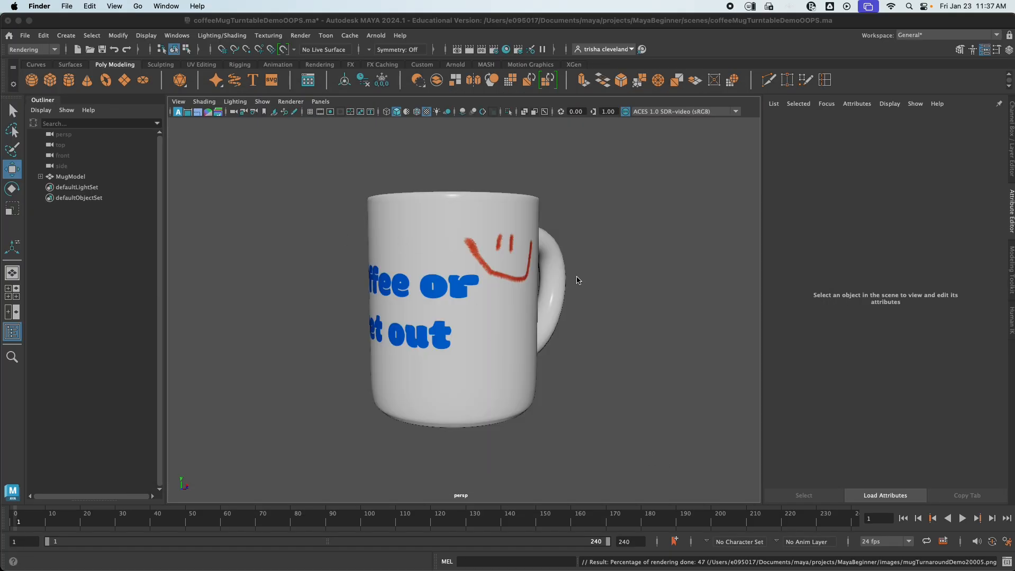
Set the perspective view's renderer to Viewport 2.0, with the whole mug and its handle in view
{"action": "left_click_drag", "start_coordinate": [536, 314], "coordinate": [478, 326], "text": "alt"}
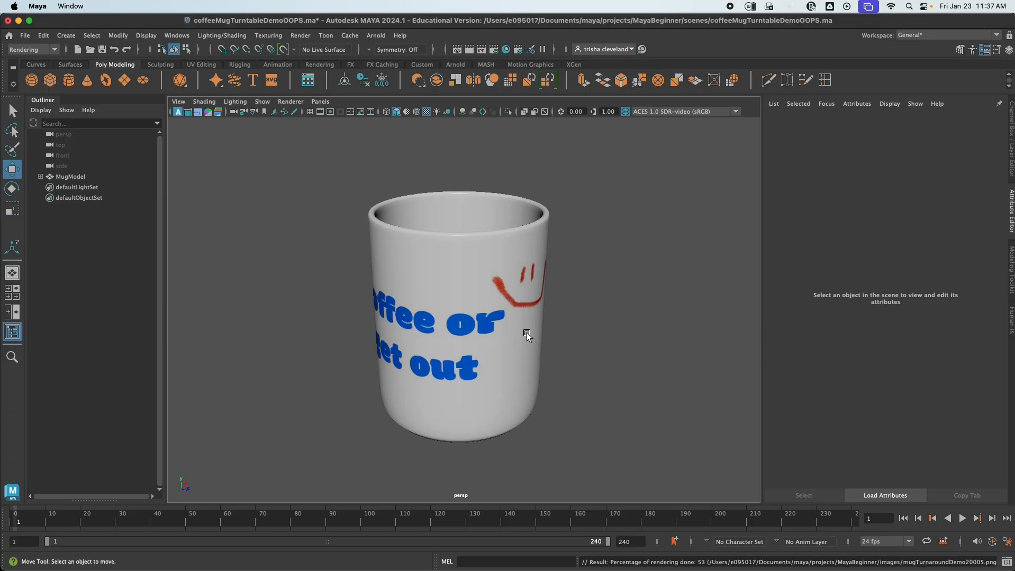
{"action": "middle_click_drag", "start_coordinate": [639, 335], "coordinate": [644, 299], "text": "alt"}
{"action": "left_click_drag", "start_coordinate": [607, 346], "coordinate": [569, 346], "text": "alt"}
{"action": "right_click_drag", "start_coordinate": [569, 346], "coordinate": [583, 328], "text": "alt"}
{"action": "left_click_drag", "start_coordinate": [581, 327], "coordinate": [476, 323], "text": "alt"}
{"action": "left_click", "coordinate": [290, 102]}
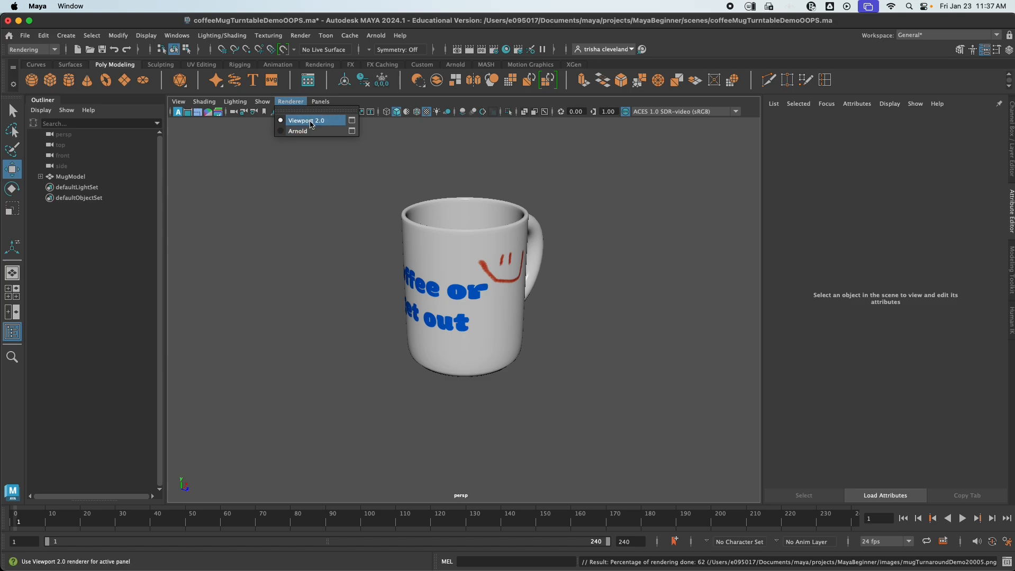
{"action": "left_click", "coordinate": [320, 122]}
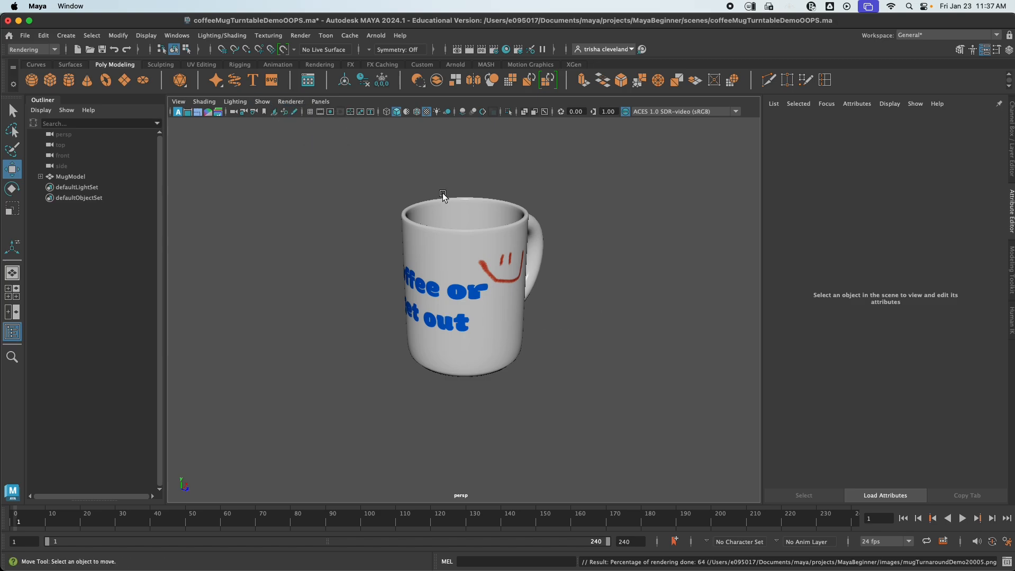
Toggle the perspective view's grid on and off
{"action": "middle_click_drag", "start_coordinate": [550, 251], "coordinate": [588, 308], "text": "alt"}
{"action": "left_click_drag", "start_coordinate": [586, 307], "coordinate": [428, 270], "text": "alt"}
{"action": "left_click", "coordinate": [310, 112]}
{"action": "left_click", "coordinate": [310, 112]}
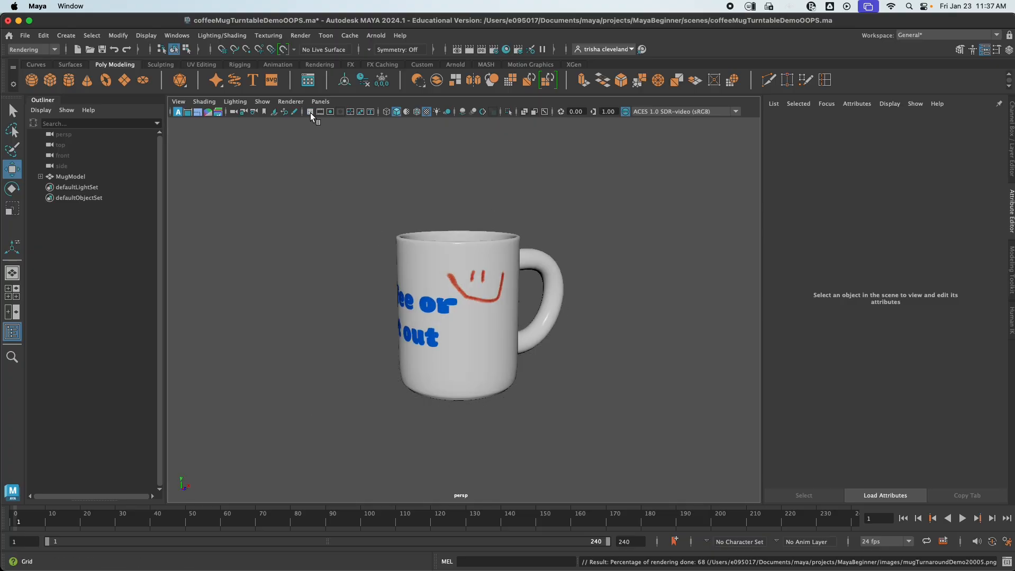
{"action": "left_click", "coordinate": [310, 112]}
{"action": "left_click", "coordinate": [310, 112]}
{"action": "mouse_move", "coordinate": [574, 327]}
{"action": "left_mouse_down", "text": "alt"}
{"action": "mouse_move", "coordinate": [562, 301]}
{"action": "mouse_move", "coordinate": [561, 319]}
{"action": "left_mouse_up", "text": "alt"}
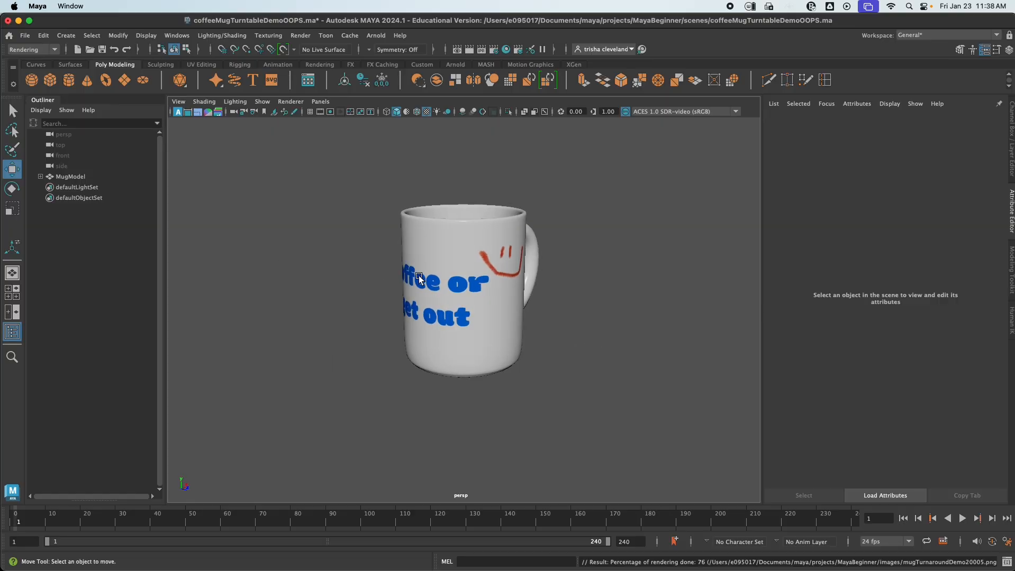
{"action": "left_click_drag", "start_coordinate": [557, 294], "coordinate": [510, 286], "text": "alt"}
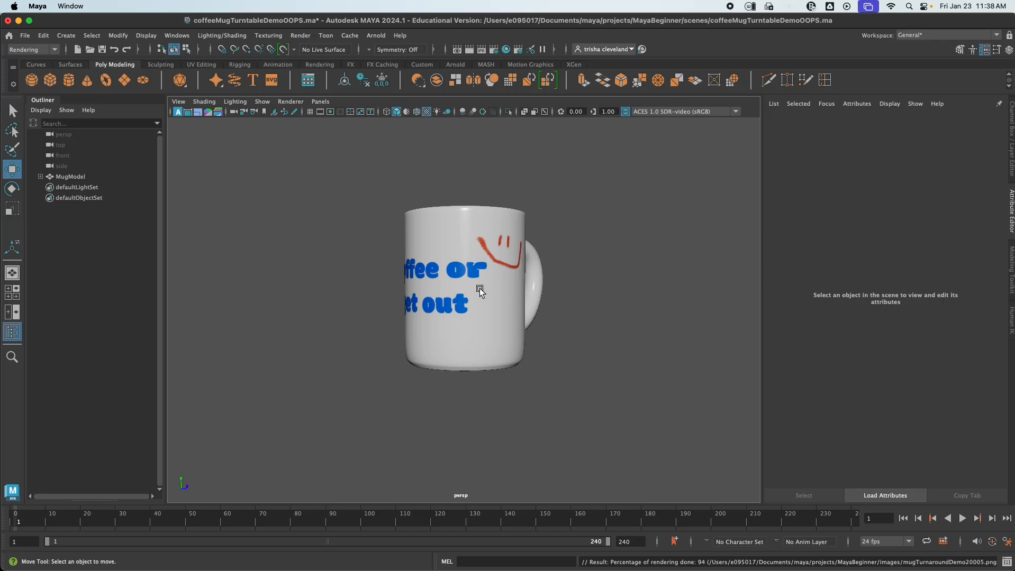
{"action": "mouse_move", "coordinate": [503, 291]}
{"action": "left_mouse_down", "text": "alt"}
{"action": "mouse_move", "coordinate": [503, 342]}
{"action": "mouse_move", "coordinate": [502, 295]}
{"action": "left_mouse_up", "text": "alt"}
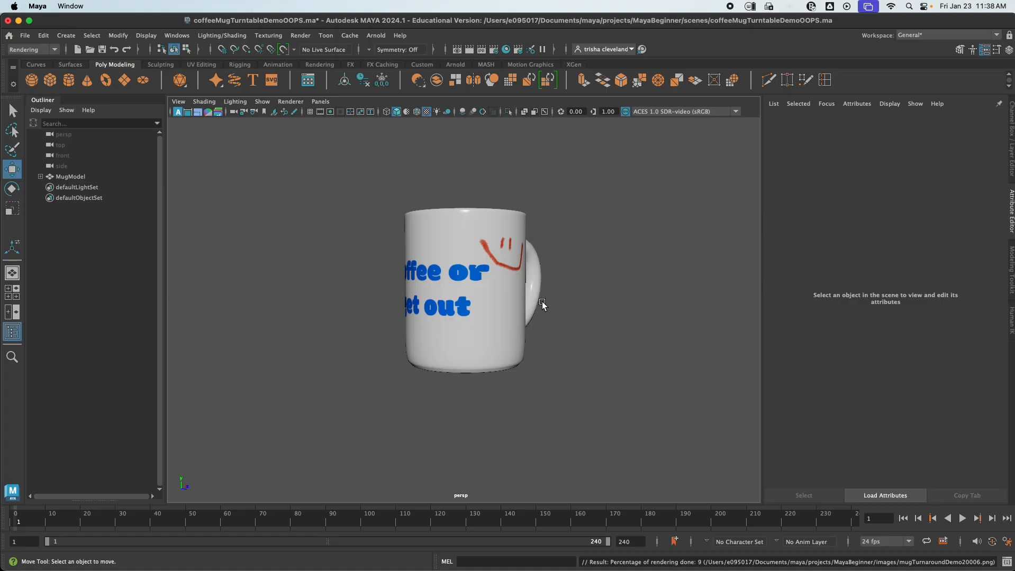
{"action": "mouse_move", "coordinate": [496, 297]}
{"action": "left_mouse_down", "text": "alt"}
{"action": "mouse_move", "coordinate": [488, 332]}
{"action": "mouse_move", "coordinate": [499, 315]}
{"action": "mouse_move", "coordinate": [485, 312]}
{"action": "left_mouse_up", "text": "alt"}
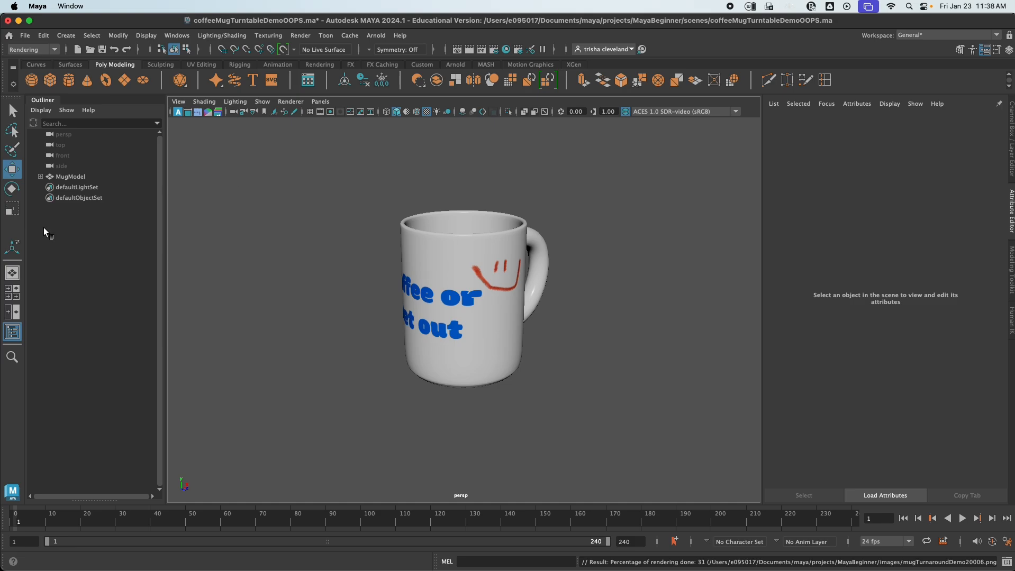
Set the perspective view's lighting to Use All Lights and its renderer to Arnold
{"action": "left_click", "coordinate": [231, 105]}
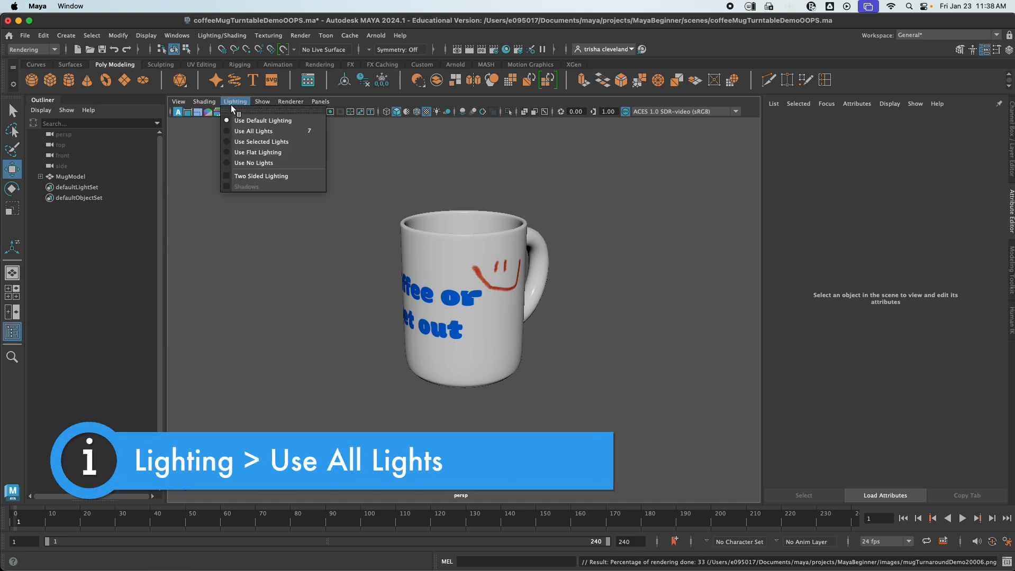
{"action": "left_click", "coordinate": [241, 133]}
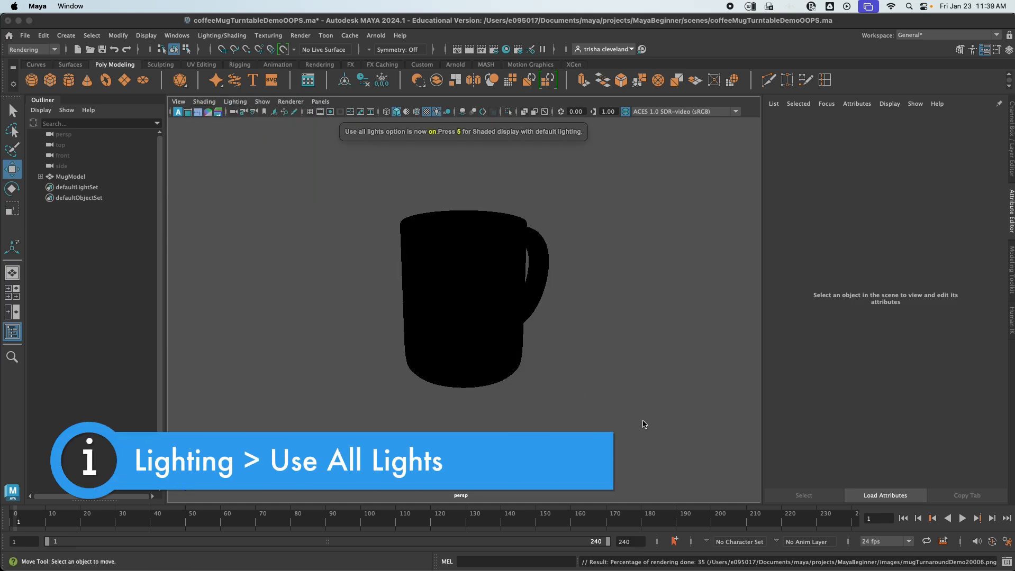
{"action": "left_click_drag", "start_coordinate": [603, 441], "coordinate": [540, 425], "text": "alt"}
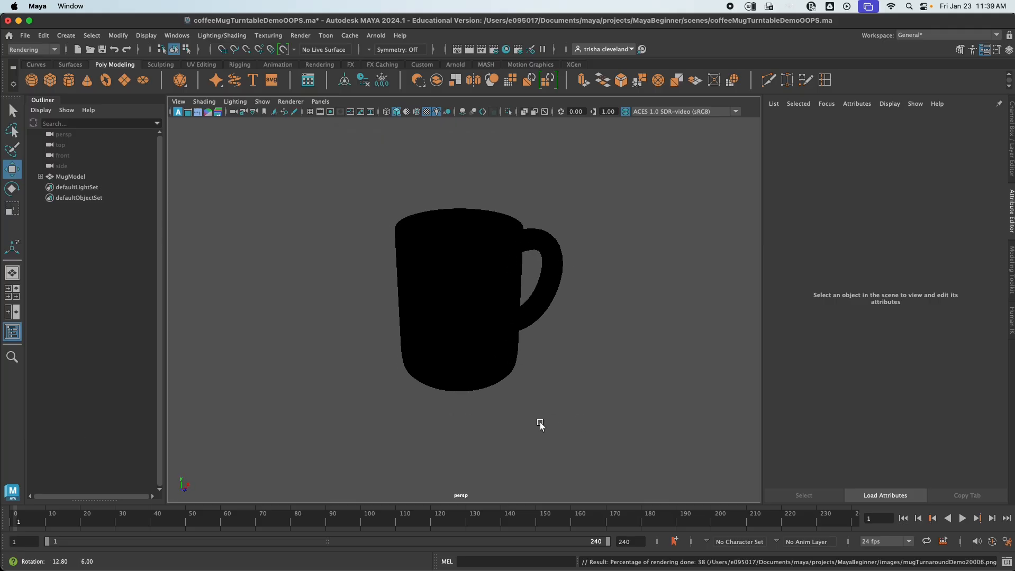
{"action": "left_click", "coordinate": [290, 101]}
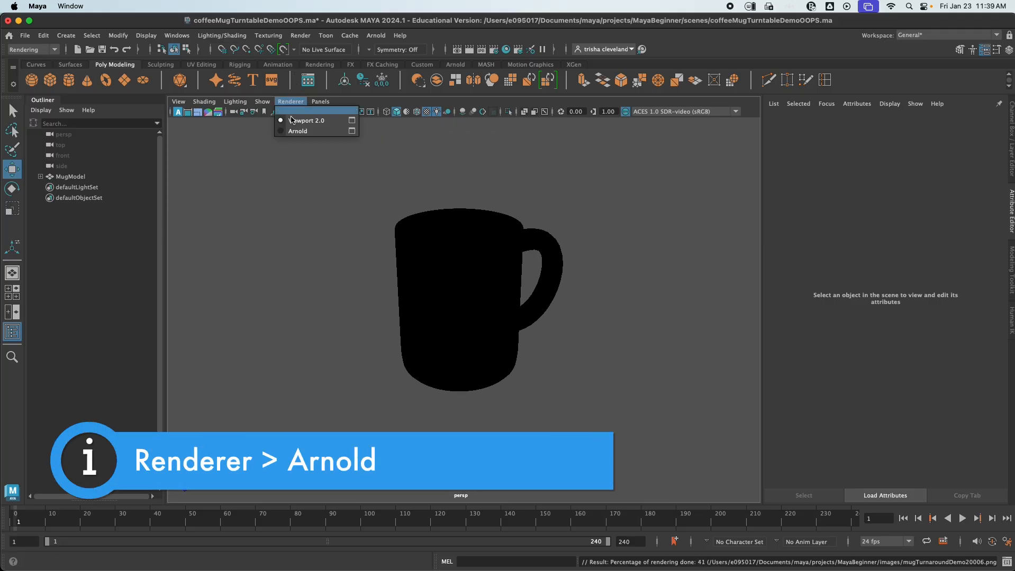
{"action": "left_click", "coordinate": [297, 131]}
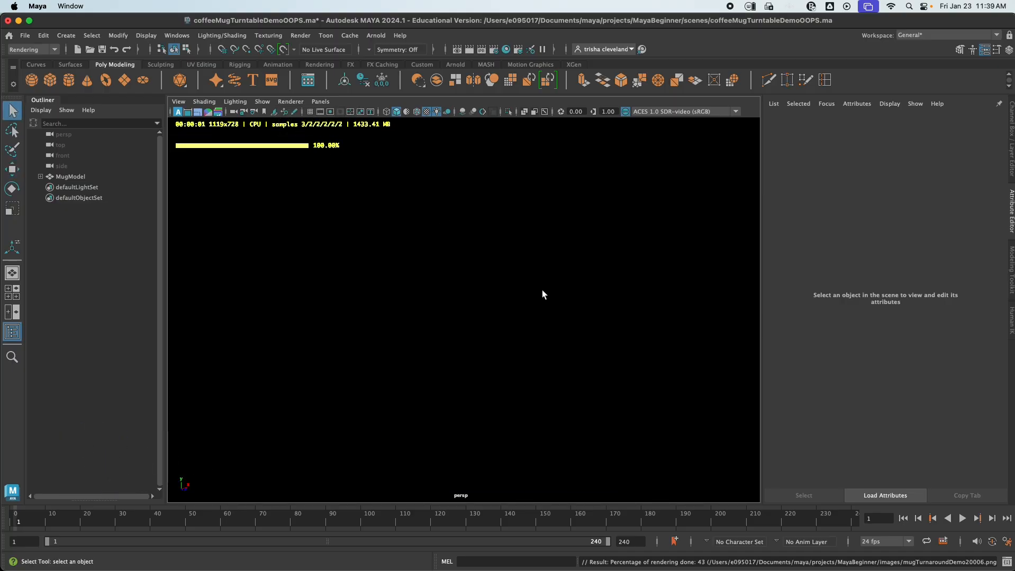
Switch to the four-view layout and create an Arnold area light in the mug scene
{"action": "key", "text": "space"}
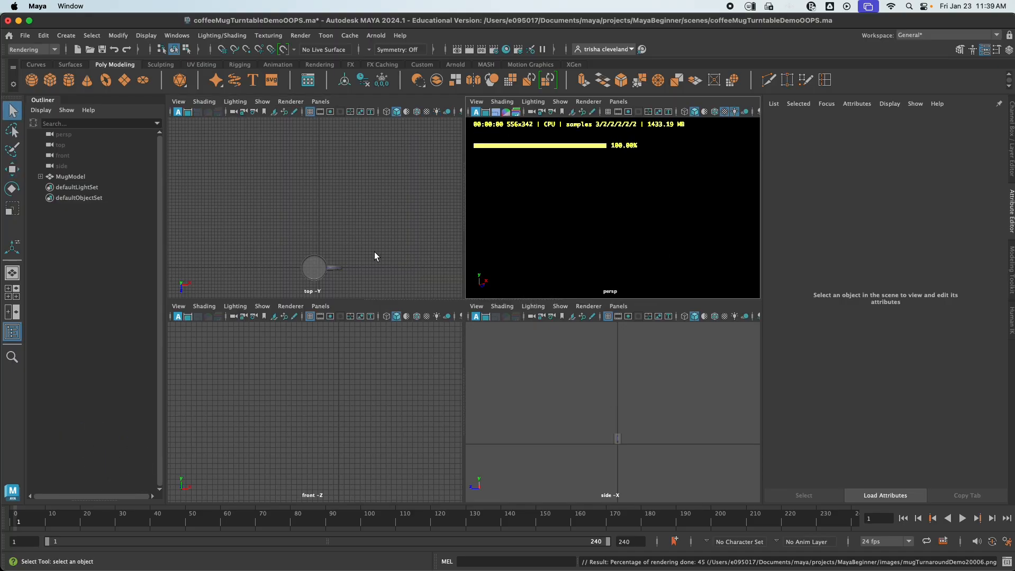
{"action": "middle_click_drag", "start_coordinate": [354, 223], "coordinate": [352, 188], "text": "alt"}
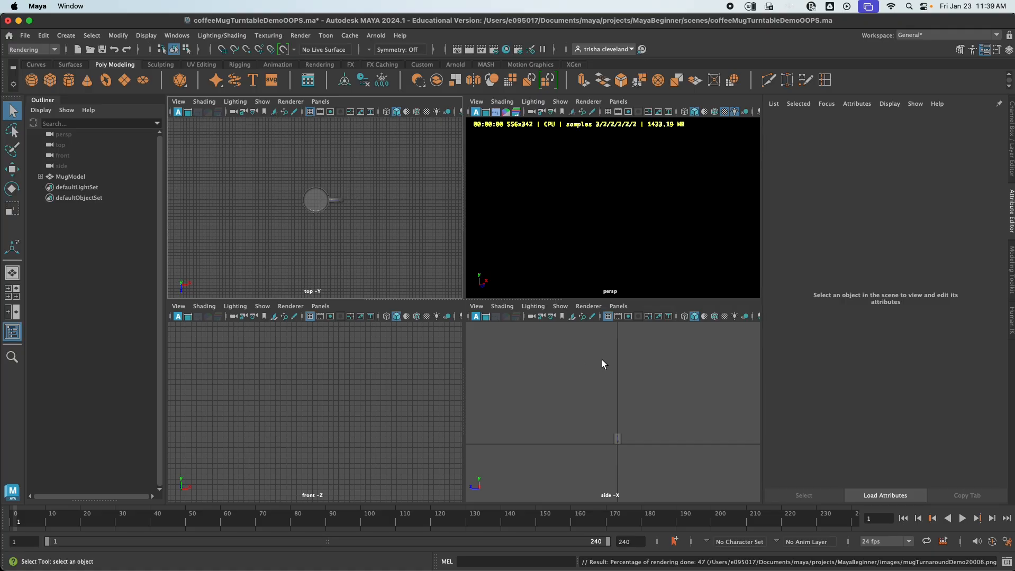
{"action": "middle_click_drag", "start_coordinate": [341, 420], "coordinate": [380, 383], "text": "alt"}
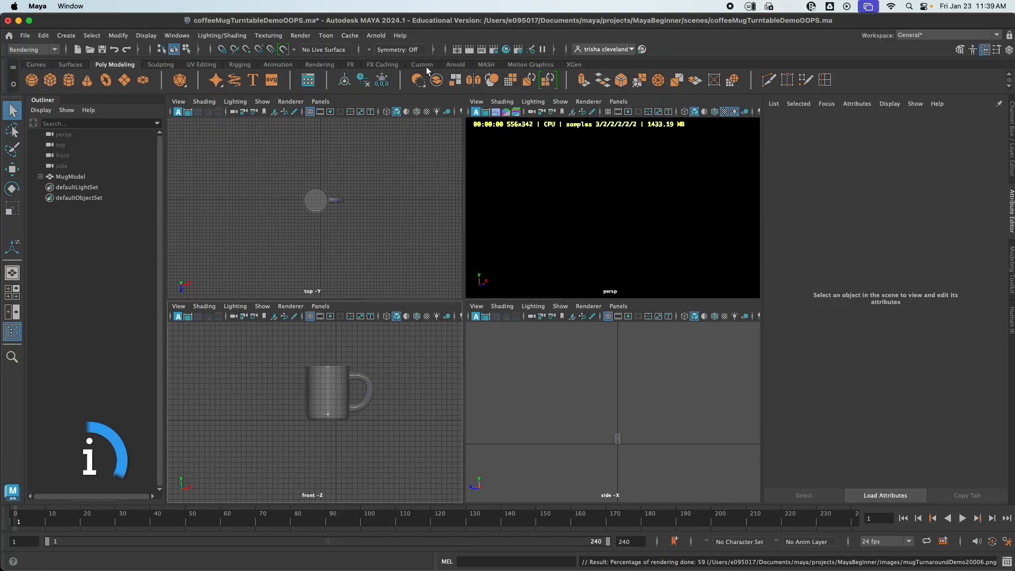
{"action": "left_click", "coordinate": [455, 64]}
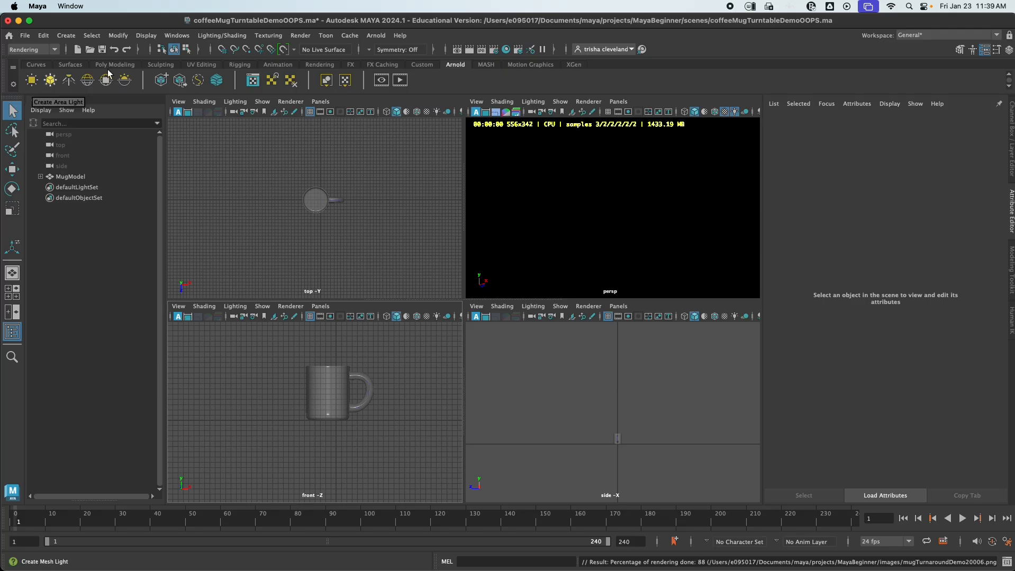
{"action": "left_click", "coordinate": [33, 83]}
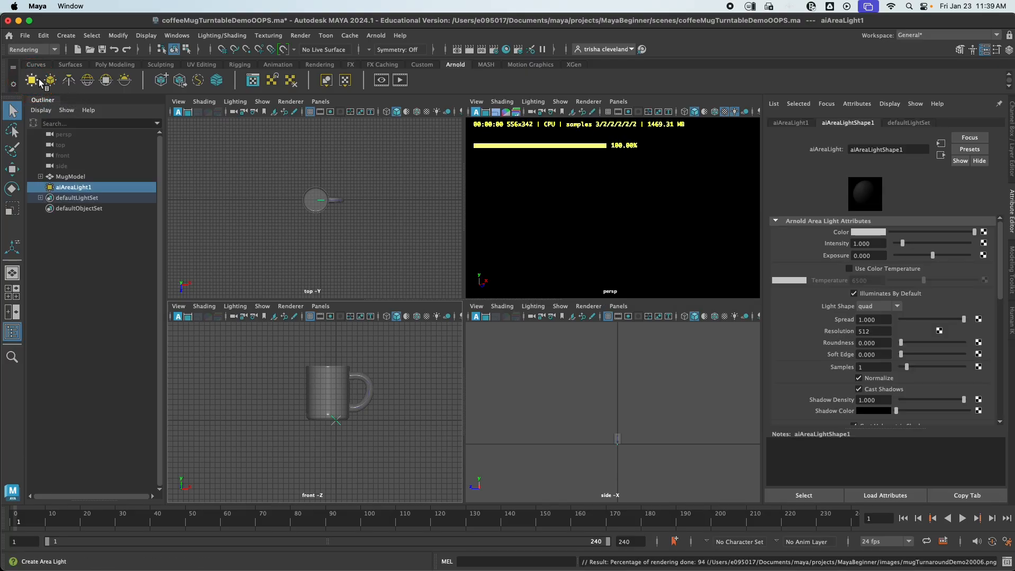
Select the area light and move it forward along Z until it stands well out in front of the mug
{"action": "left_click", "coordinate": [364, 236]}
{"action": "scroll", "coordinate": [340, 227], "scroll_direction": "up", "scroll_amount": 5}
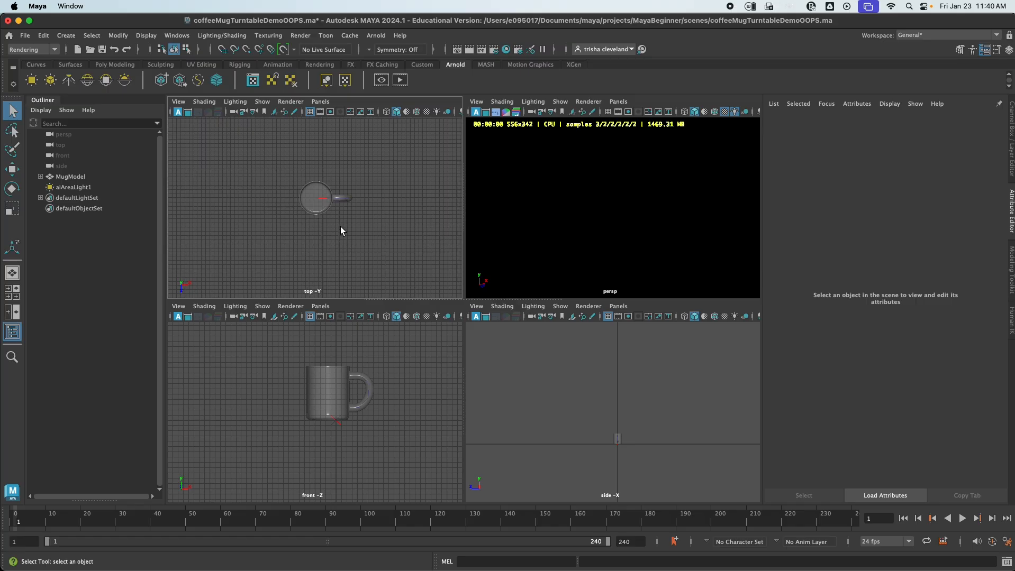
{"action": "left_click", "coordinate": [338, 182]}
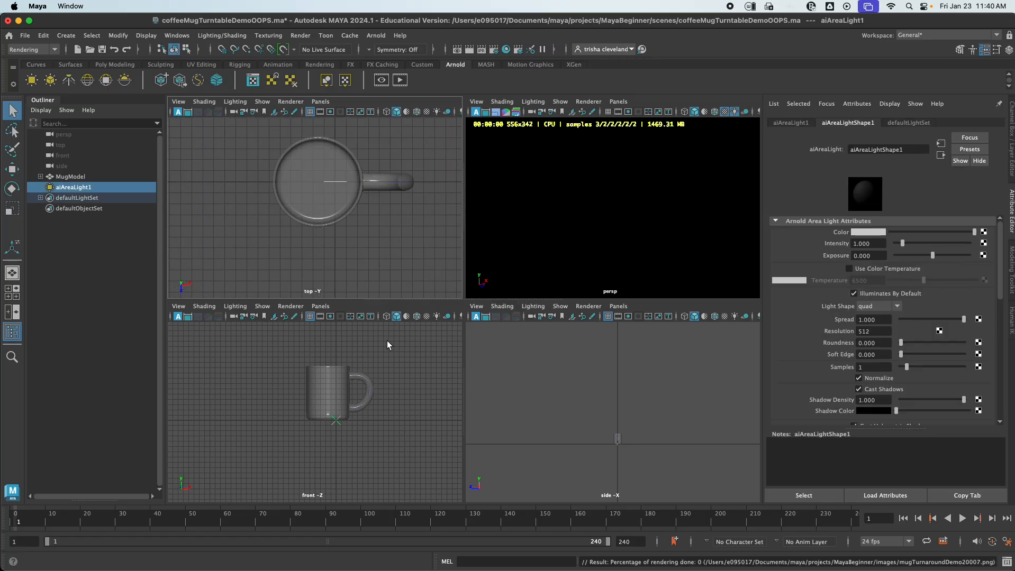
{"action": "key", "text": "w"}
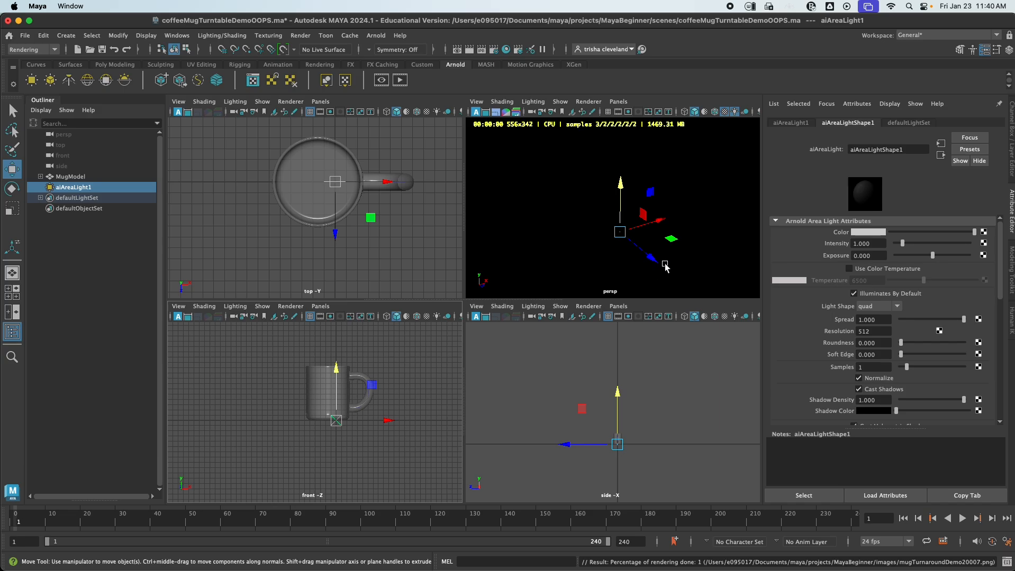
{"action": "left_click_drag", "start_coordinate": [650, 256], "coordinate": [666, 273]}
{"action": "left_click_drag", "start_coordinate": [668, 277], "coordinate": [652, 327]}
{"action": "scroll", "coordinate": [373, 243], "scroll_direction": "down", "scroll_amount": 3}
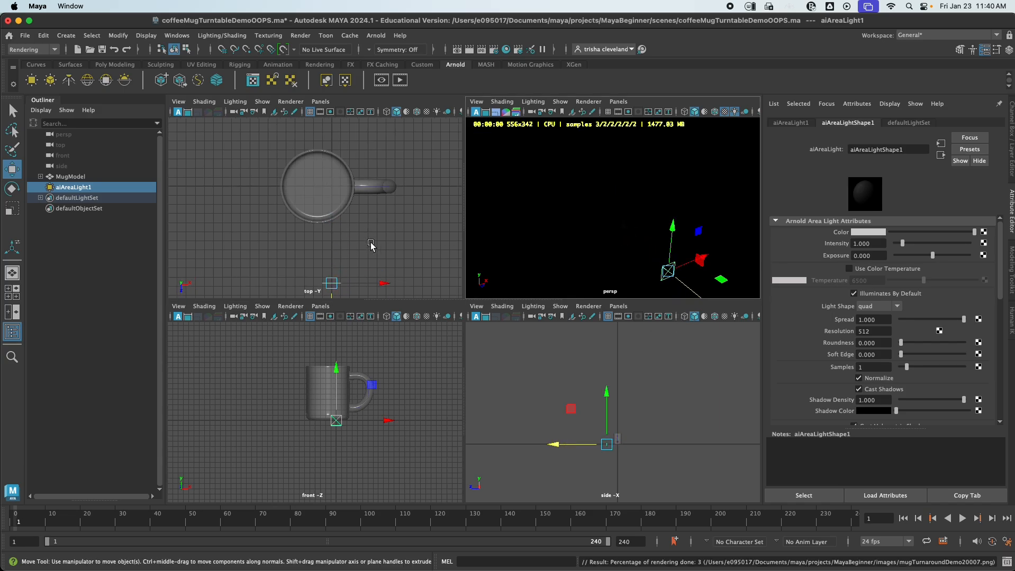
{"action": "left_click_drag", "start_coordinate": [381, 257], "coordinate": [368, 180], "text": "alt"}
{"action": "scroll", "coordinate": [353, 213], "scroll_direction": "down", "scroll_amount": 1}
{"action": "scroll", "coordinate": [353, 213], "scroll_direction": "down", "scroll_amount": 1}
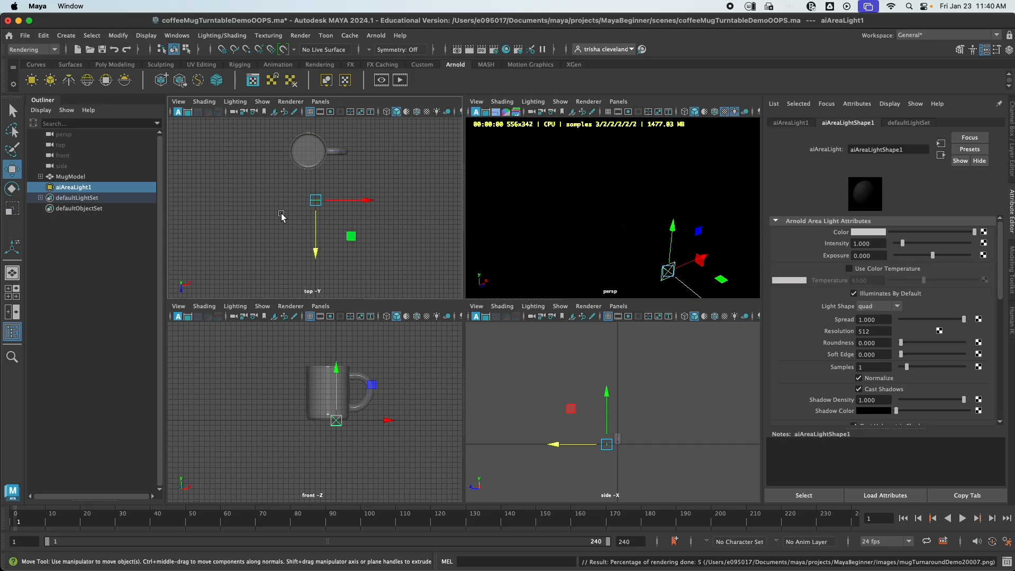
{"action": "middle_click_drag", "start_coordinate": [368, 165], "coordinate": [387, 214], "text": "alt"}
{"action": "left_click_drag", "start_coordinate": [336, 259], "coordinate": [336, 288]}
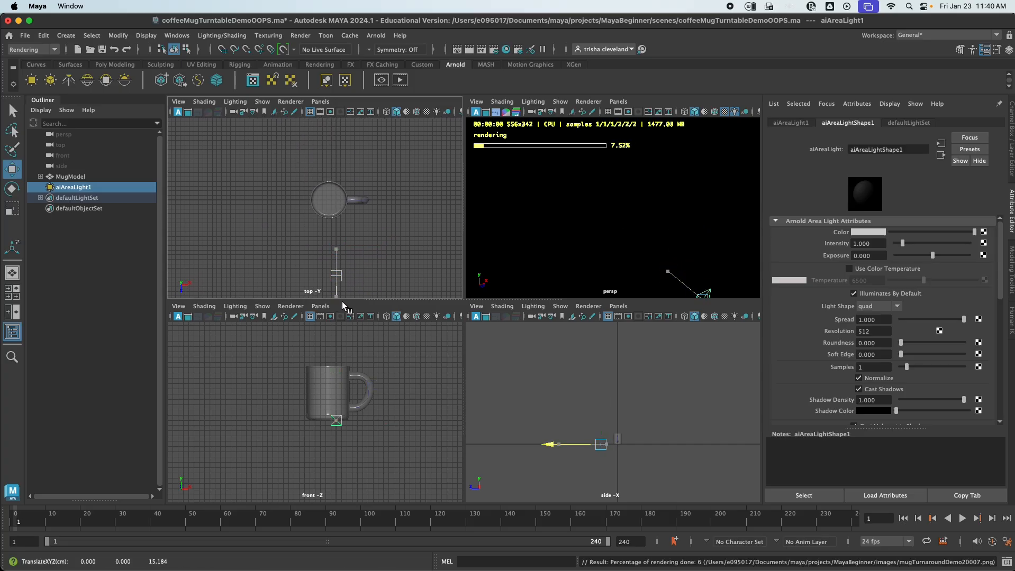
{"action": "middle_click_drag", "start_coordinate": [418, 264], "coordinate": [376, 248], "text": "alt"}
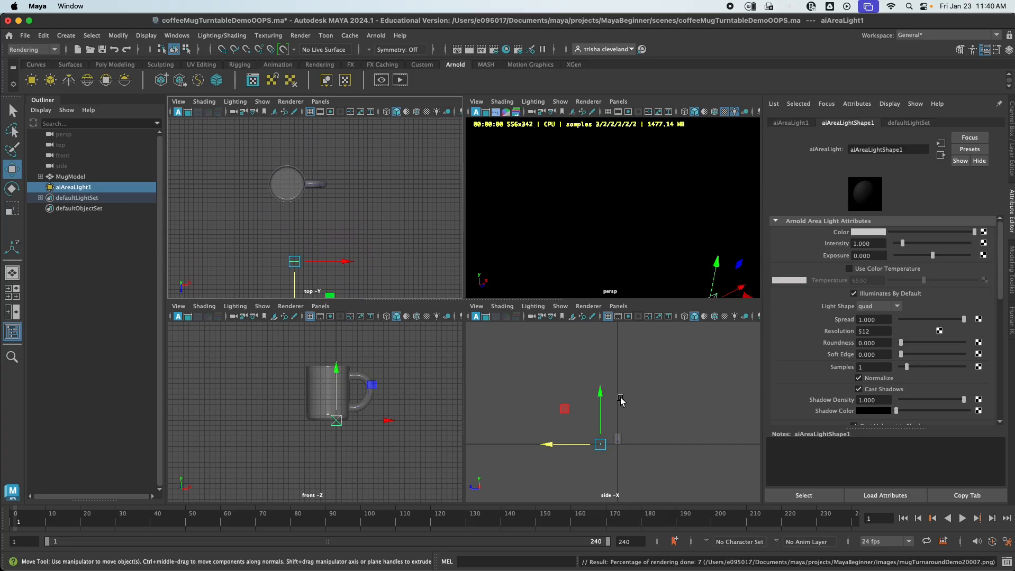
Raise the area light to near the mug's rim and shift it along X toward the handle side
{"action": "left_click_drag", "start_coordinate": [603, 399], "coordinate": [602, 388]}
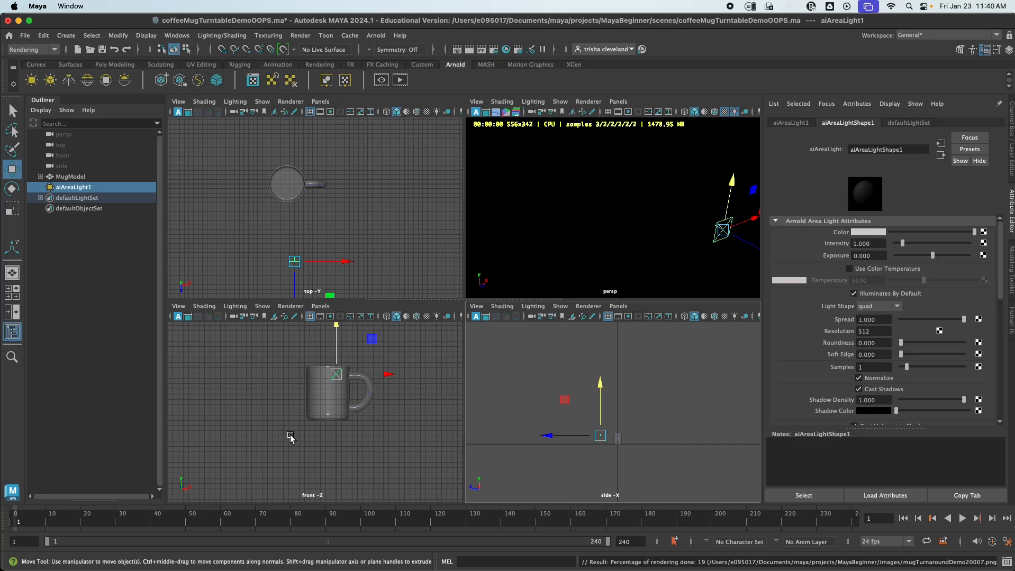
{"action": "left_click_drag", "start_coordinate": [386, 374], "coordinate": [395, 376]}
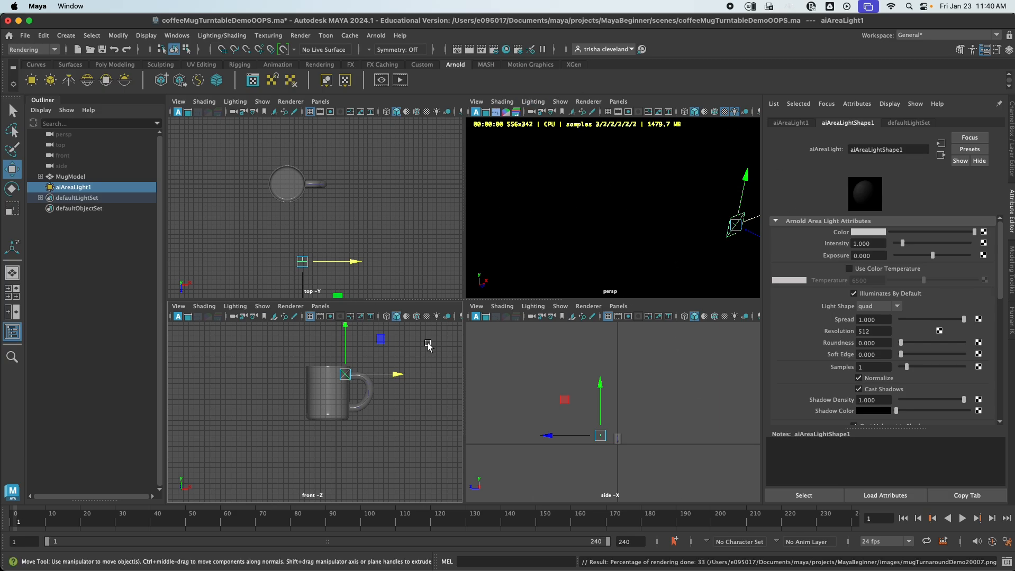
Enlarge the area light with the Scale tool and rotate it about 26° around Y so it angles toward the mug
{"action": "key", "text": "r"}
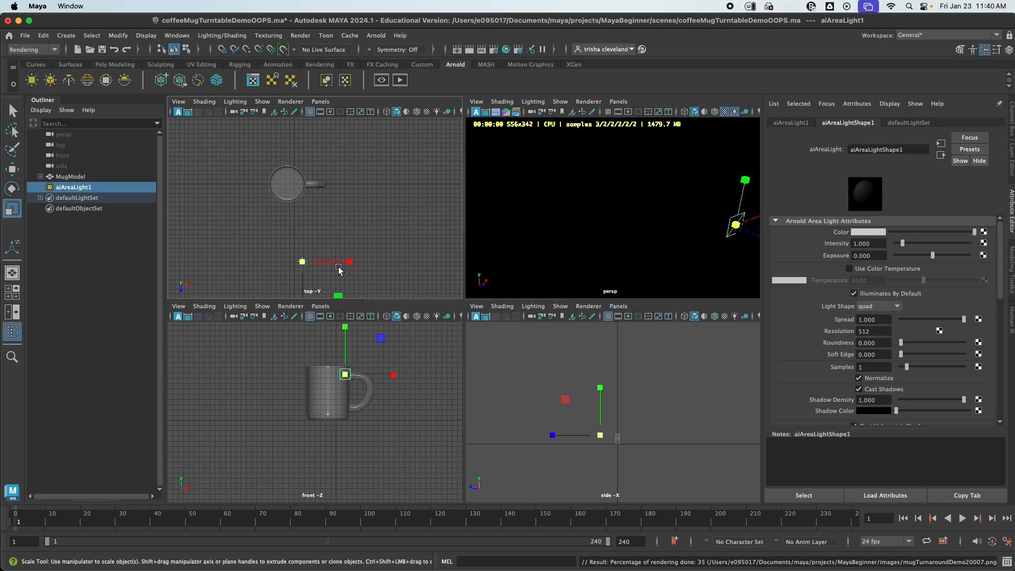
{"action": "key", "text": "e"}
{"action": "left_click_drag", "start_coordinate": [321, 281], "coordinate": [390, 259]}
{"action": "key", "text": "w"}
{"action": "key", "text": "r"}
{"action": "key", "text": "w"}
{"action": "key", "text": "e"}
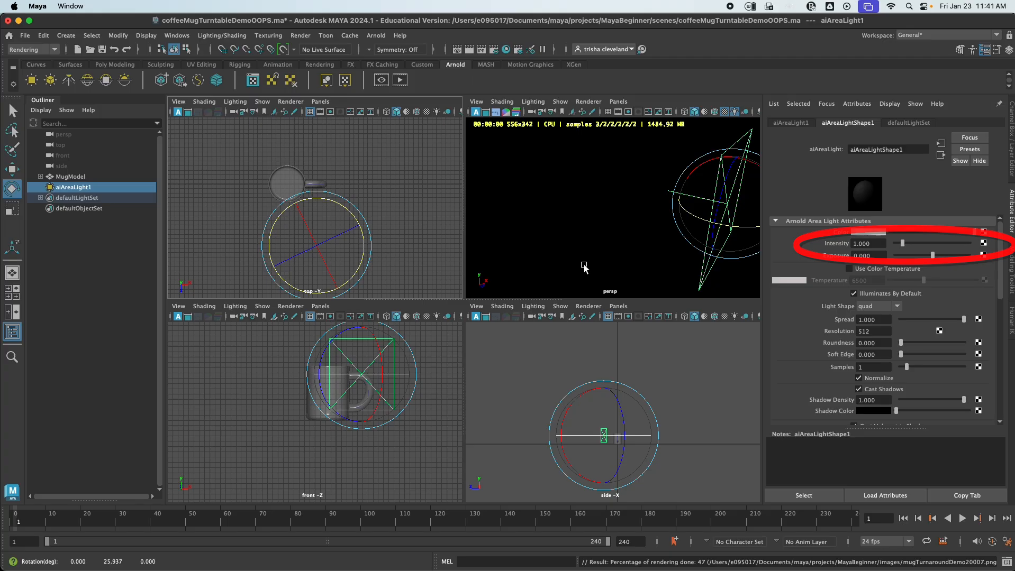
Raise the area light's intensity in stages to 10, 100 and finally 200
{"action": "left_click_drag", "start_coordinate": [913, 245], "coordinate": [971, 243]}
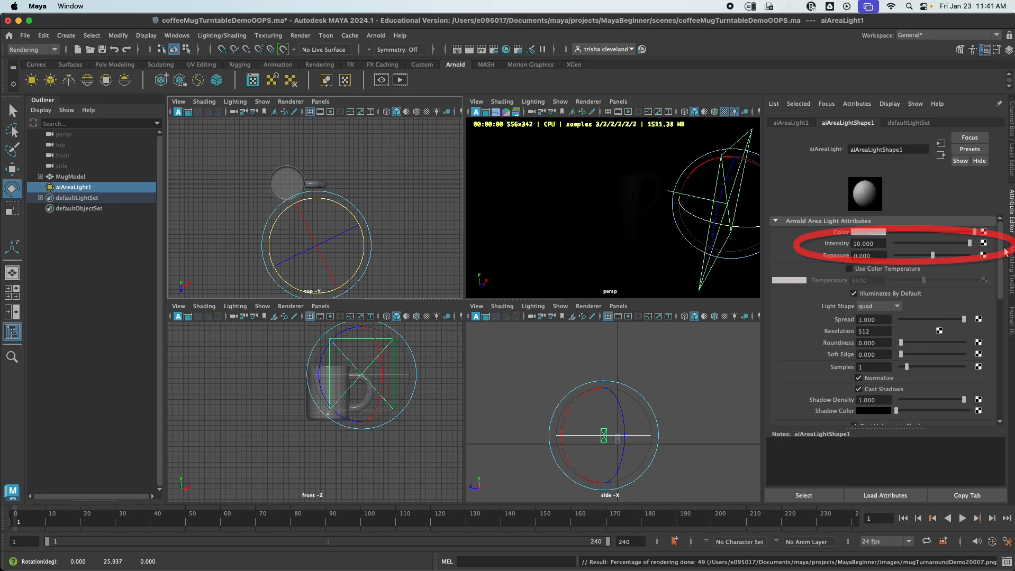
{"action": "left_click", "coordinate": [878, 246]}
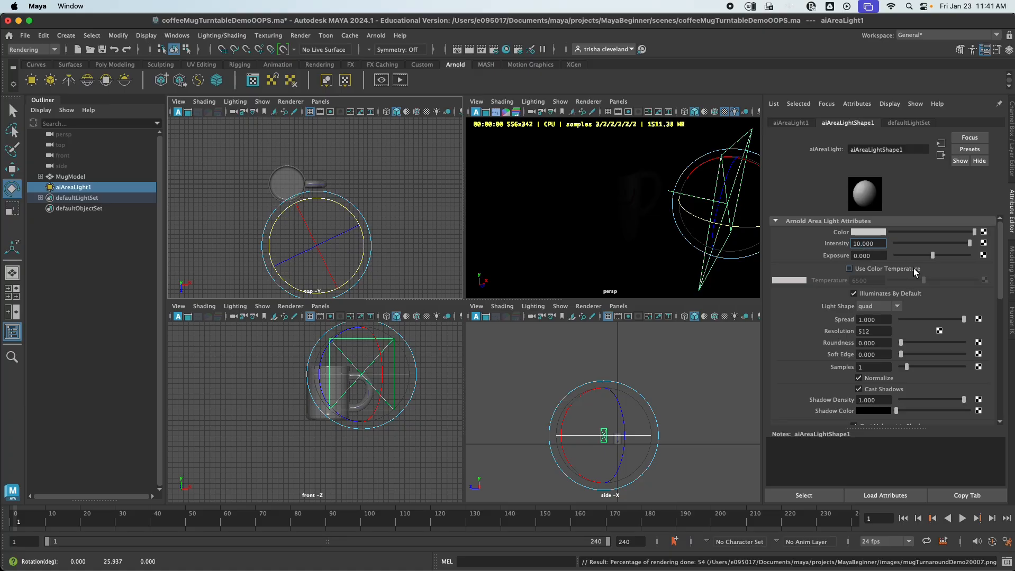
{"action": "type", "text": "100"}
{"action": "key", "text": "Return"}
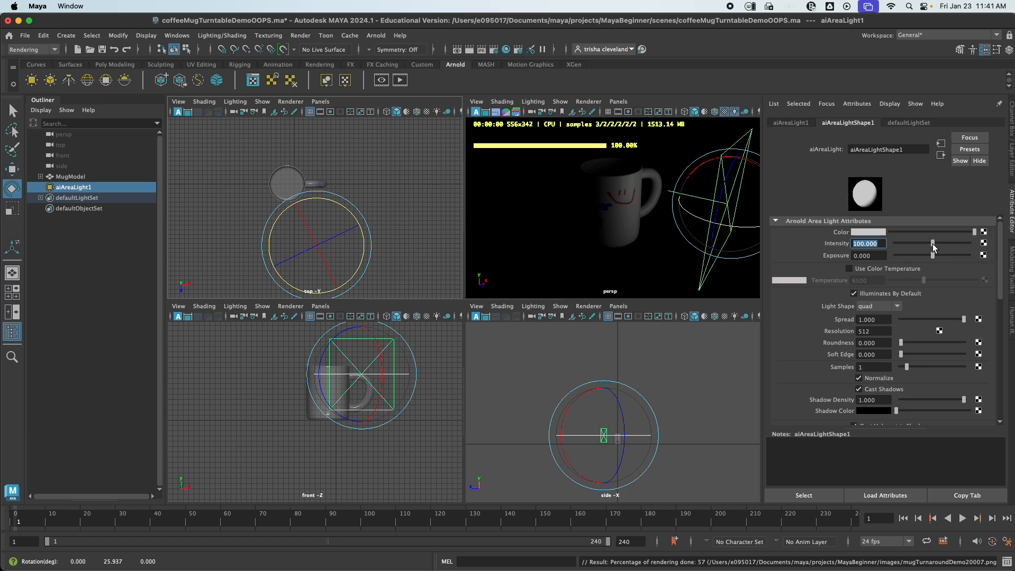
{"action": "left_click", "coordinate": [865, 246]}
{"action": "left_click", "coordinate": [861, 247]}
{"action": "left_click_drag", "start_coordinate": [932, 245], "coordinate": [975, 244]}
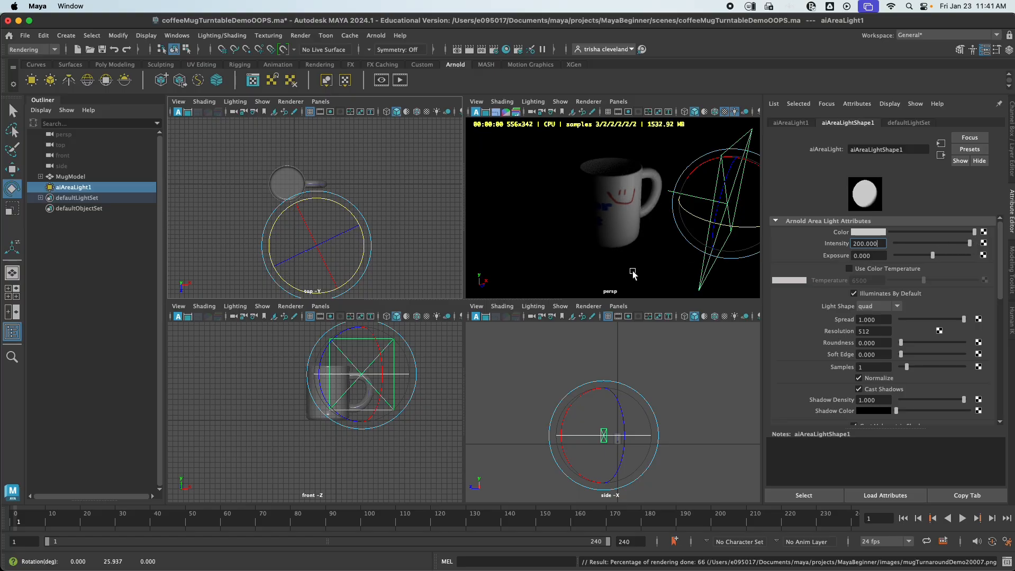
Check the render in the maximized perspective view and set the area light's exposure to about 1.18
{"action": "left_click", "coordinate": [503, 254]}
{"action": "key", "text": "space"}
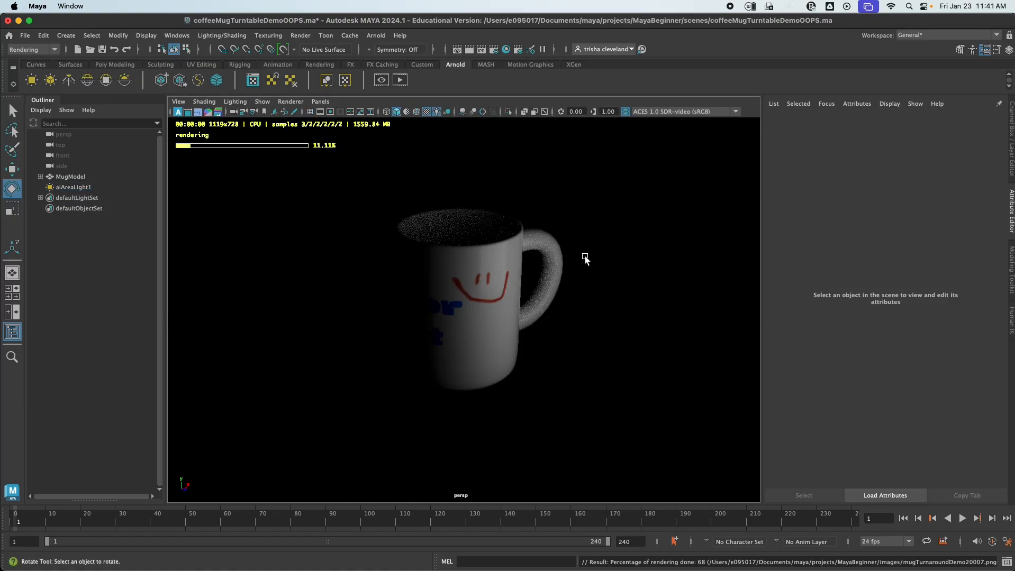
{"action": "left_click", "coordinate": [68, 186]}
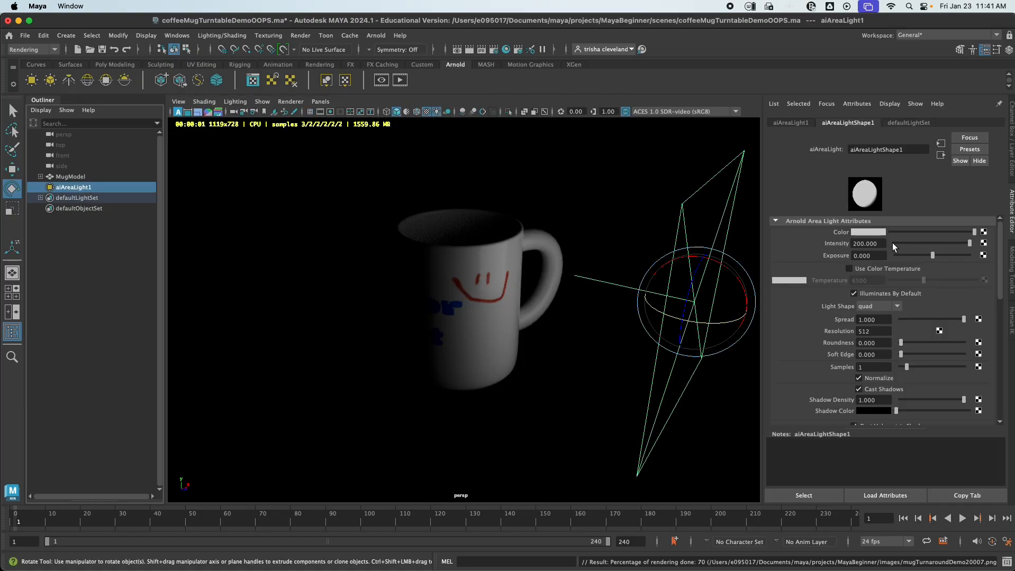
{"action": "left_click_drag", "start_coordinate": [935, 255], "coordinate": [940, 256]}
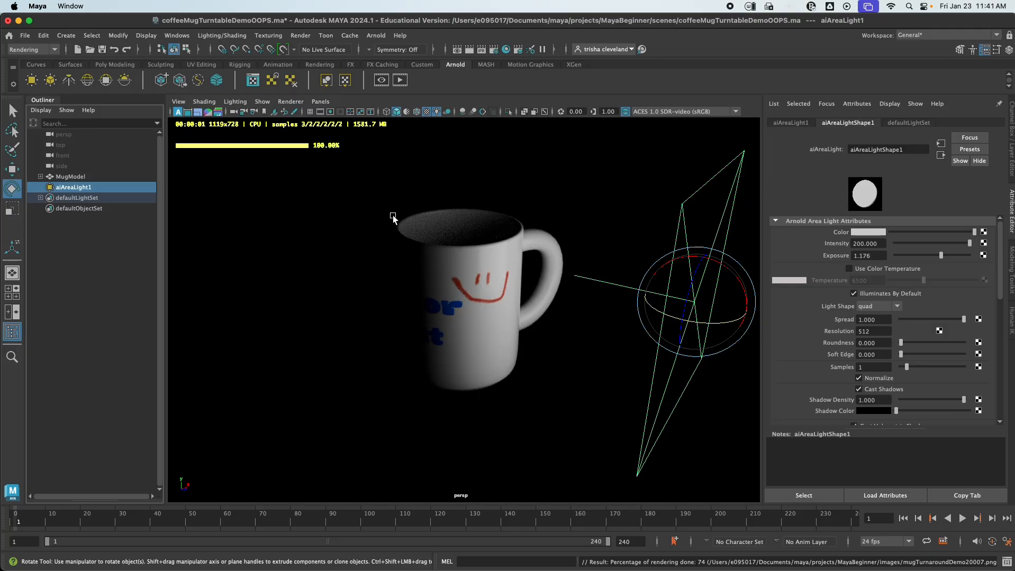
{"action": "key", "text": "space"}
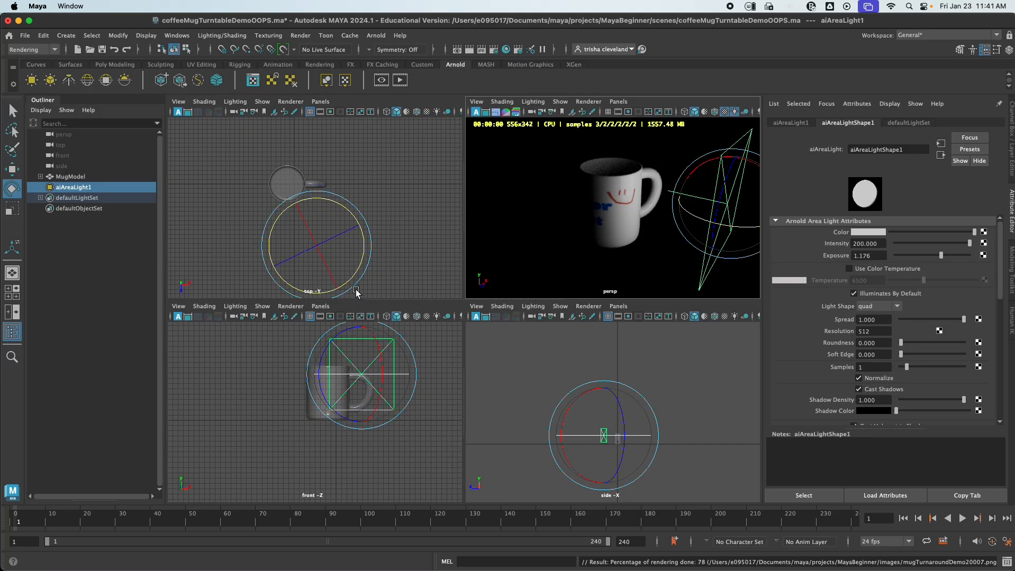
Reposition the area light in front of the mug near the handle side and turn it to face the mug
{"action": "key", "text": "w"}
{"action": "left_click_drag", "start_coordinate": [319, 270], "coordinate": [362, 244]}
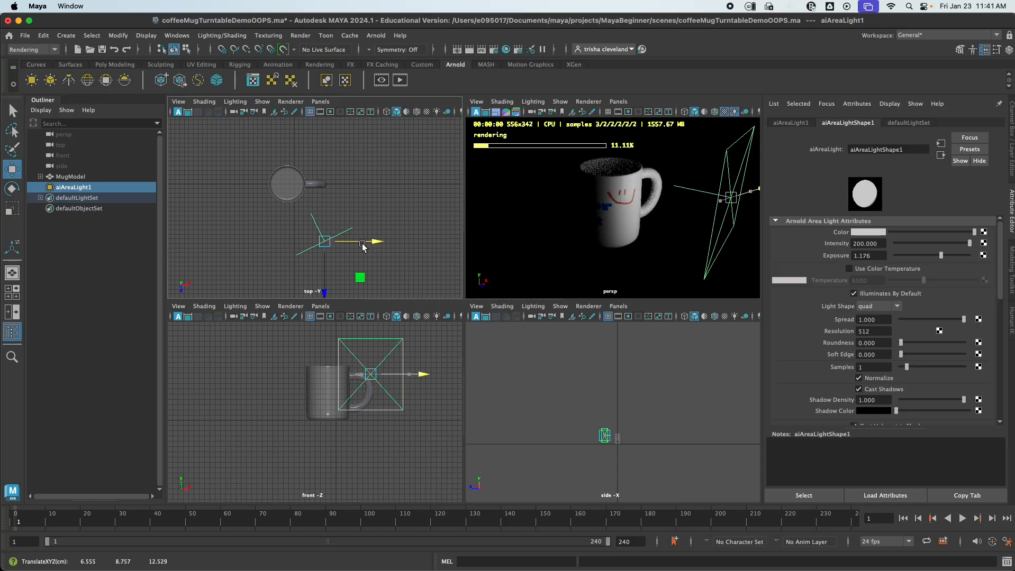
{"action": "key", "text": "r"}
{"action": "key", "text": "e"}
{"action": "key", "text": "r"}
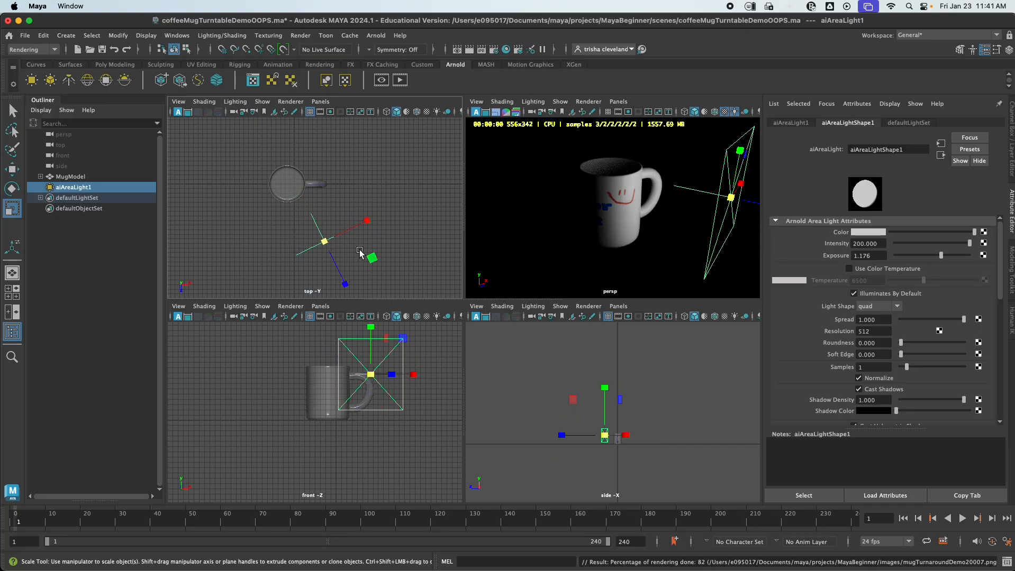
{"action": "key", "text": "e"}
{"action": "left_click_drag", "start_coordinate": [364, 245], "coordinate": [314, 253]}
{"action": "key", "text": "r"}
{"action": "key", "text": "e"}
{"action": "key", "text": "w"}
{"action": "key", "text": "e"}
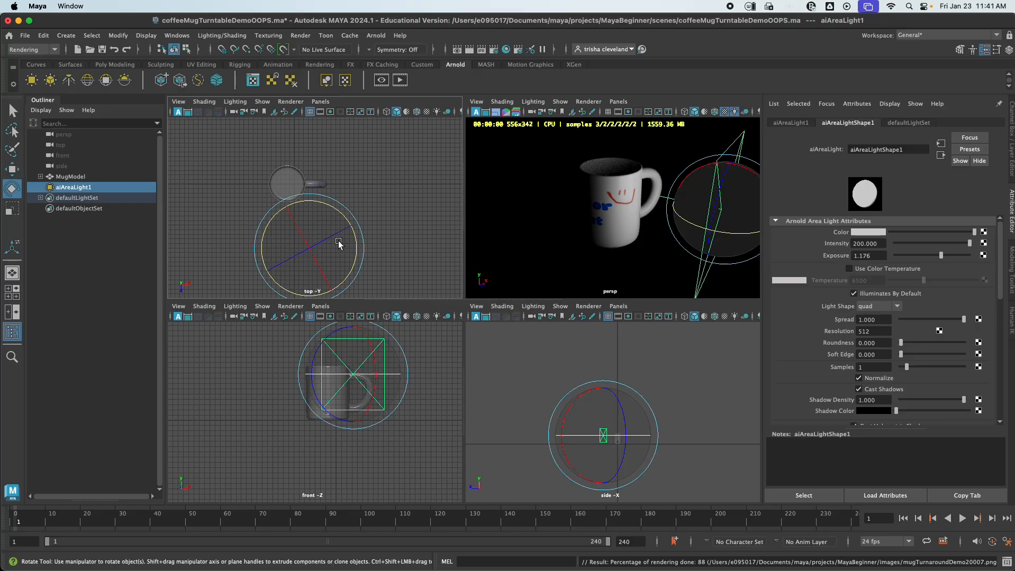
Rotate the area light slightly around Y so it faces the mug's front more squarely, then deselect it
{"action": "key", "text": "r"}
{"action": "key", "text": "e"}
{"action": "left_click_drag", "start_coordinate": [353, 236], "coordinate": [354, 249]}
{"action": "left_click", "coordinate": [95, 277]}
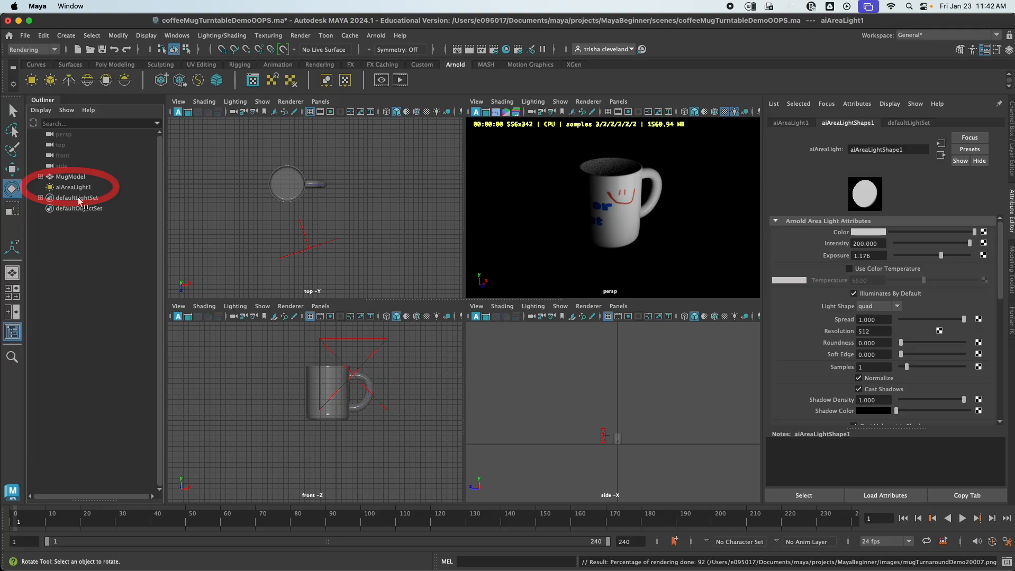
Rename the area light to keyLight
{"action": "double_click", "coordinate": [74, 189]}
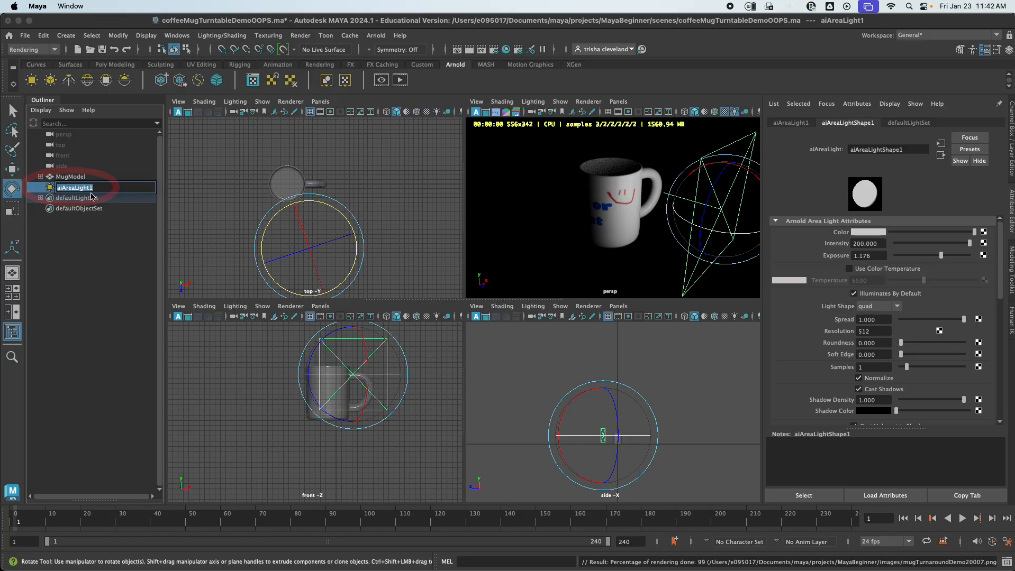
{"action": "type", "text": "keyL"}
{"action": "key", "text": "Return"}
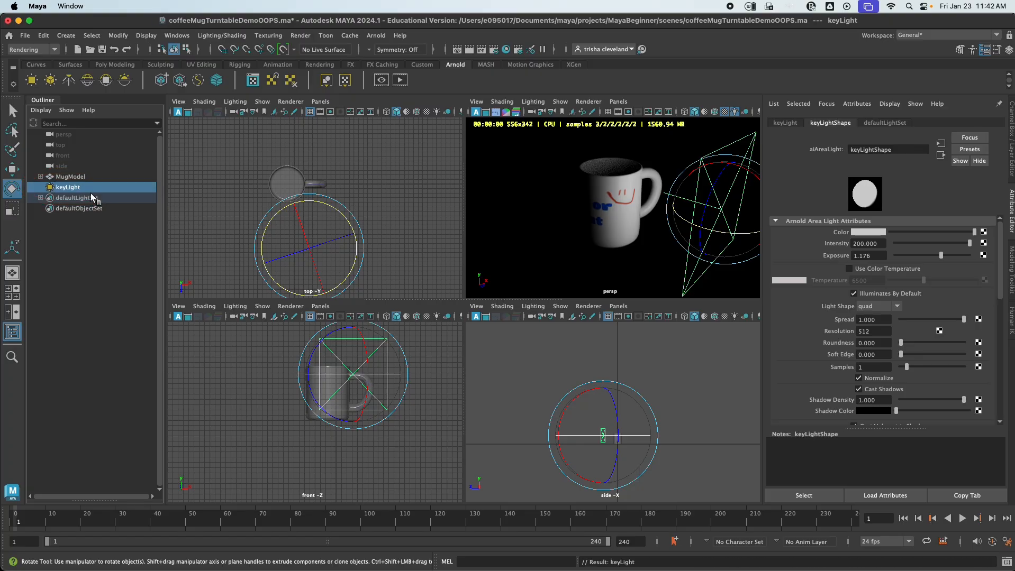
Duplicate keyLight and move the copy along X to about -13.6, on the side opposite the mug's handle
{"action": "left_click", "coordinate": [202, 388]}
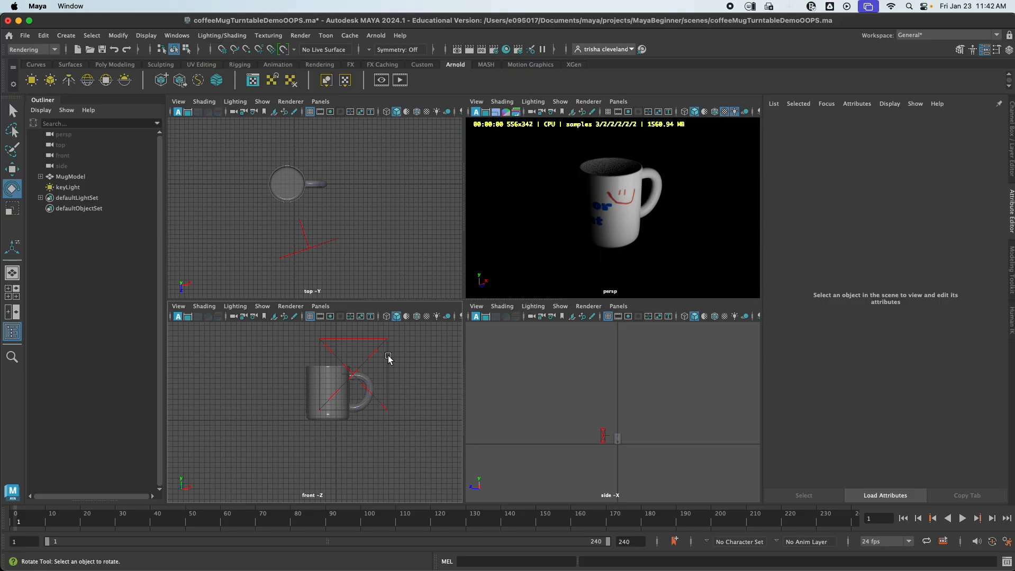
{"action": "left_click", "coordinate": [60, 188]}
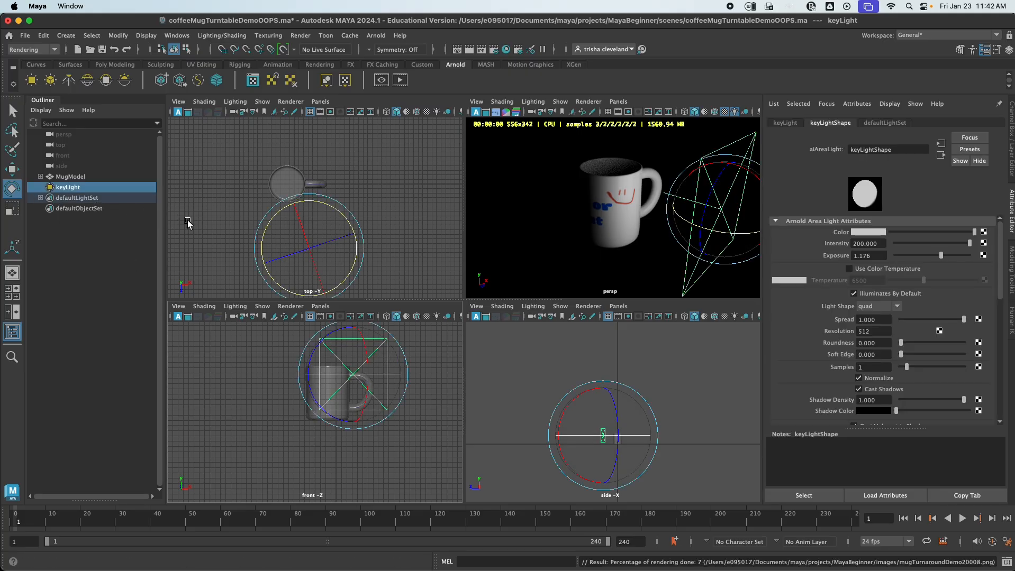
{"action": "key", "text": "super+d"}
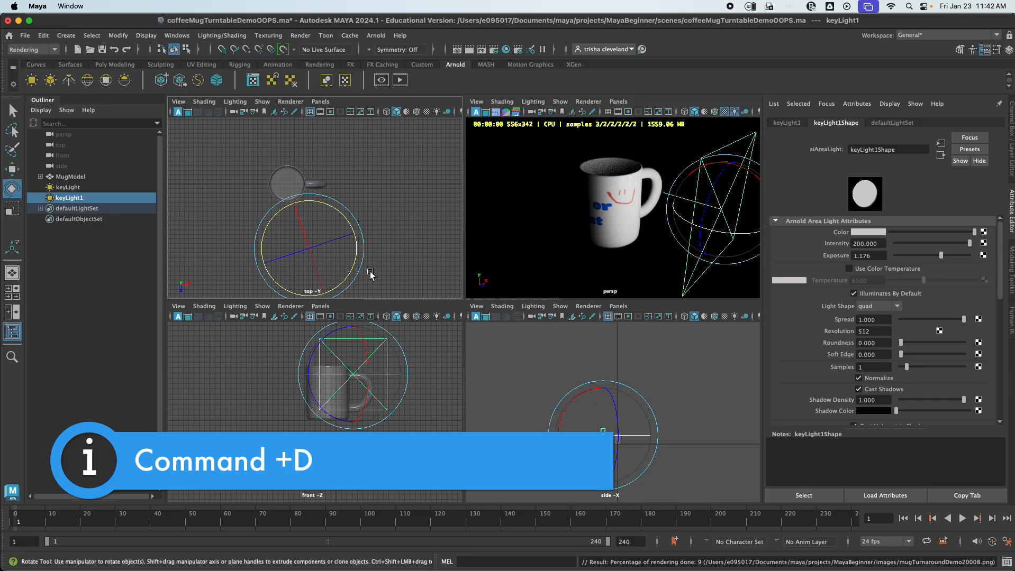
{"action": "key", "text": "w"}
{"action": "left_click_drag", "start_coordinate": [359, 252], "coordinate": [284, 256]}
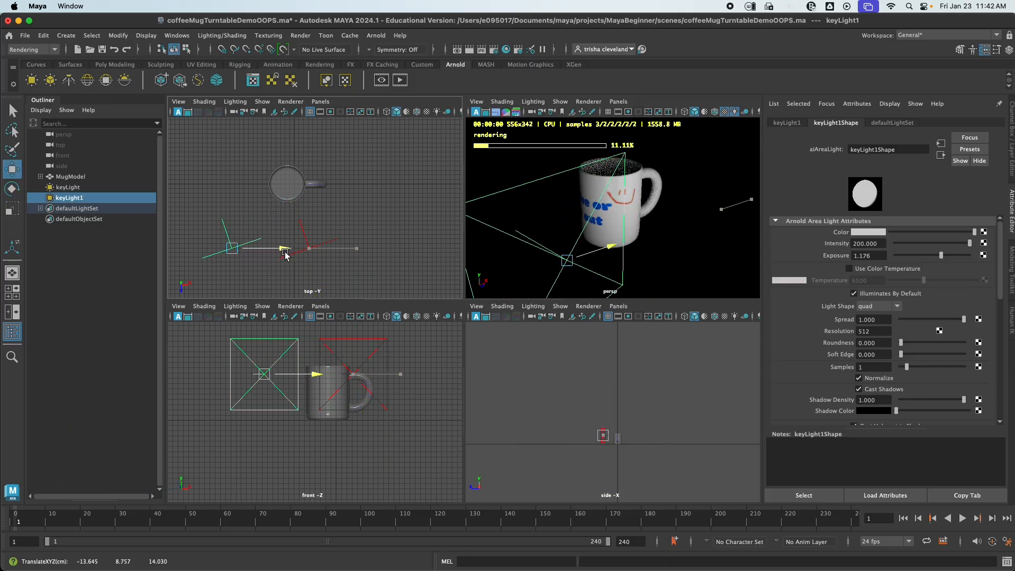
Rename the duplicated light to fillLight
{"action": "double_click", "coordinate": [63, 198]}
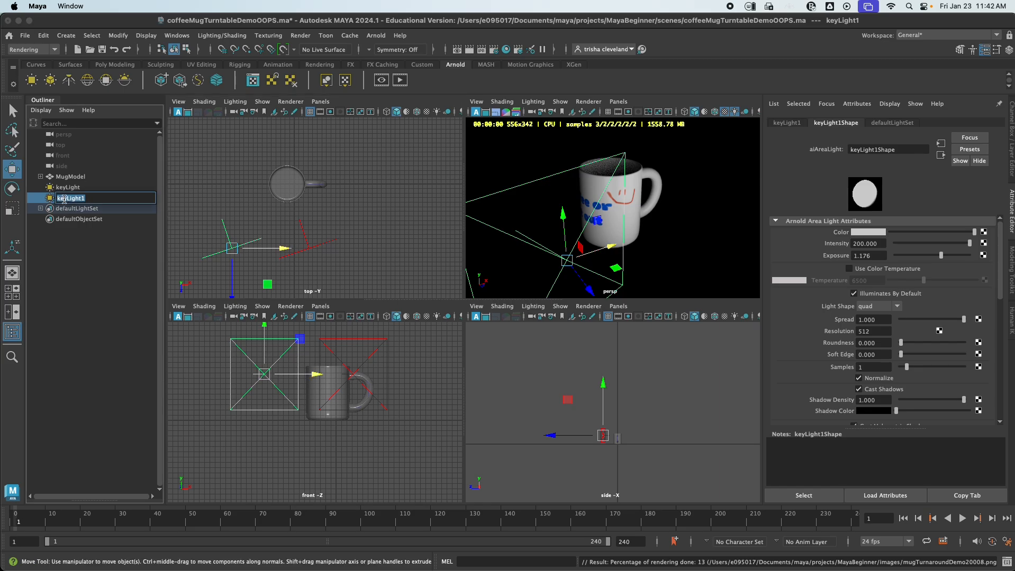
{"action": "type", "text": "fill"}
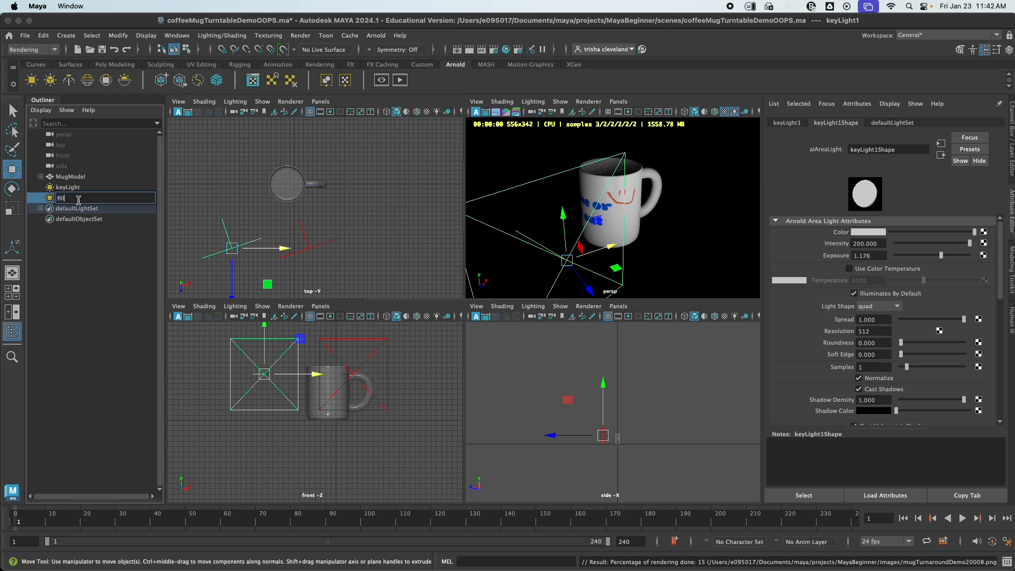
{"action": "key", "text": "Return"}
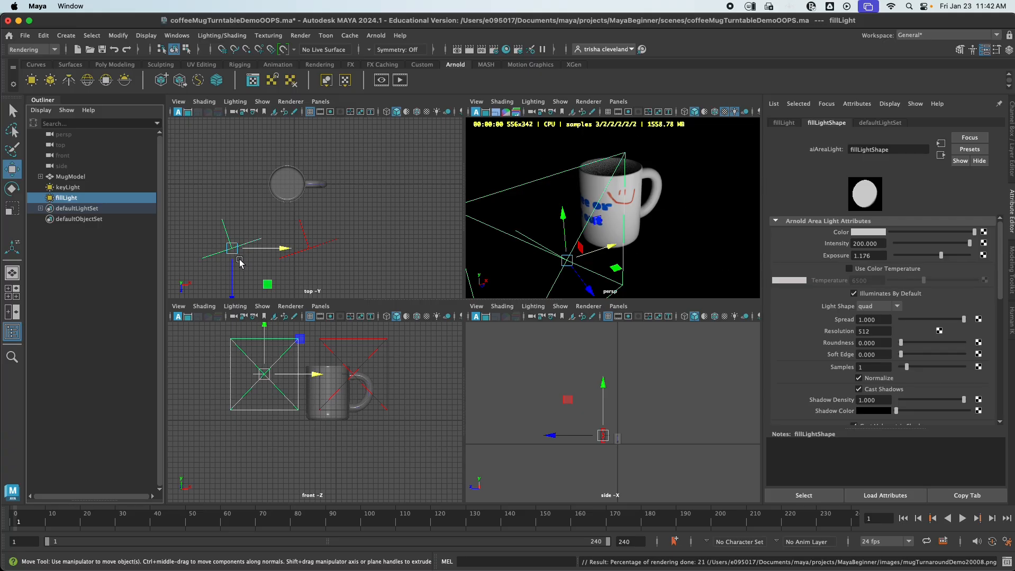
Move fillLight to about X -16, Z 12.3 and rotate it to about -45° around Y so it faces the mug
{"action": "left_click_drag", "start_coordinate": [234, 275], "coordinate": [233, 267]}
{"action": "left_click_drag", "start_coordinate": [282, 241], "coordinate": [271, 242]}
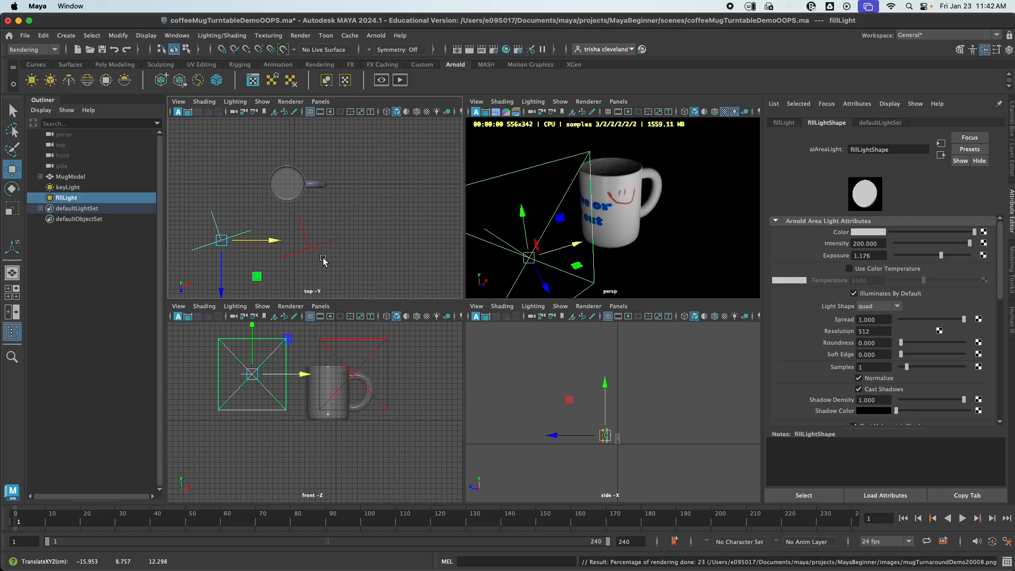
{"action": "key", "text": "e"}
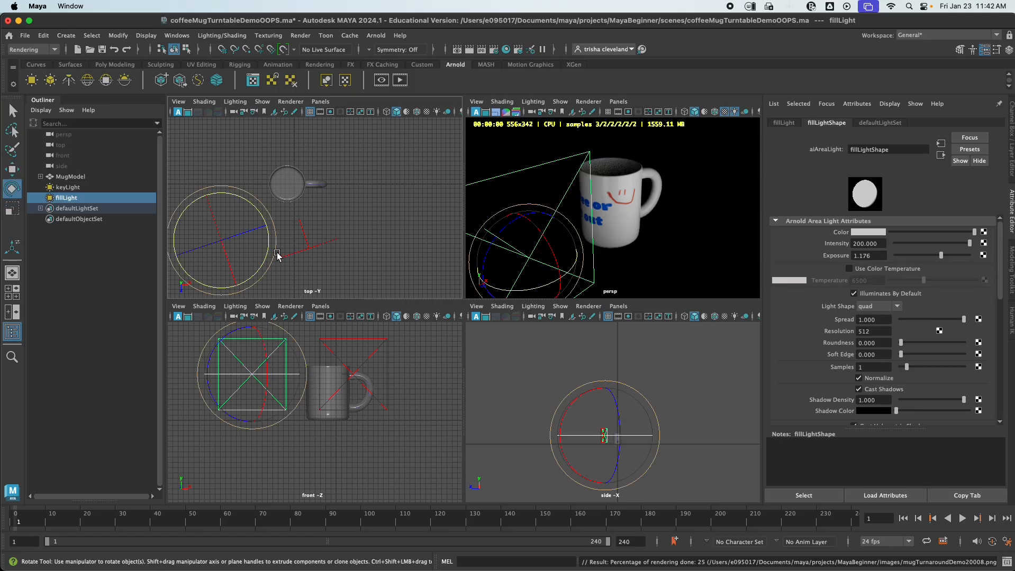
{"action": "left_click_drag", "start_coordinate": [272, 255], "coordinate": [226, 265]}
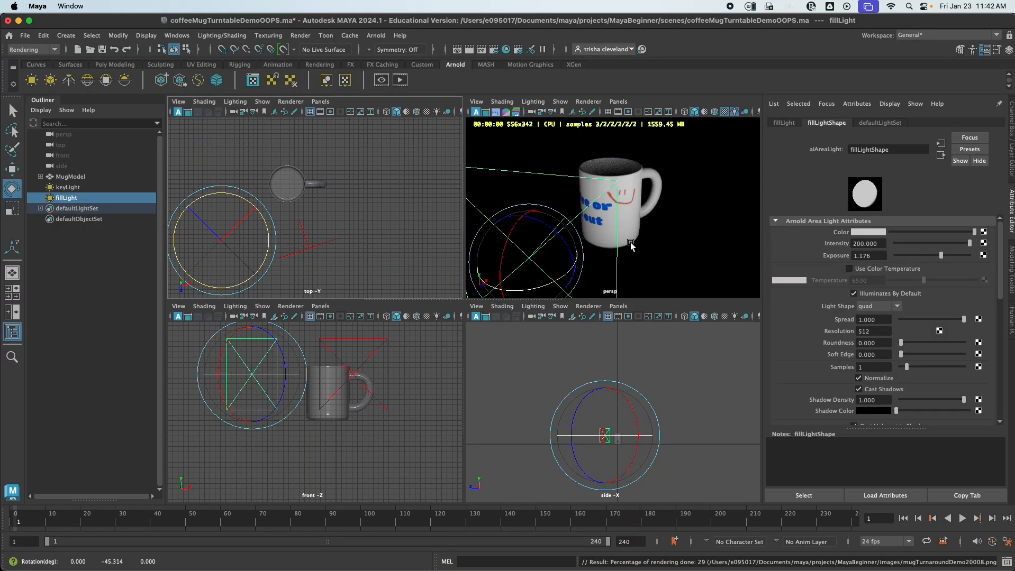
Move fillLight farther from the mug, to about X -17.7 and Z 14.1
{"action": "key", "text": "r"}
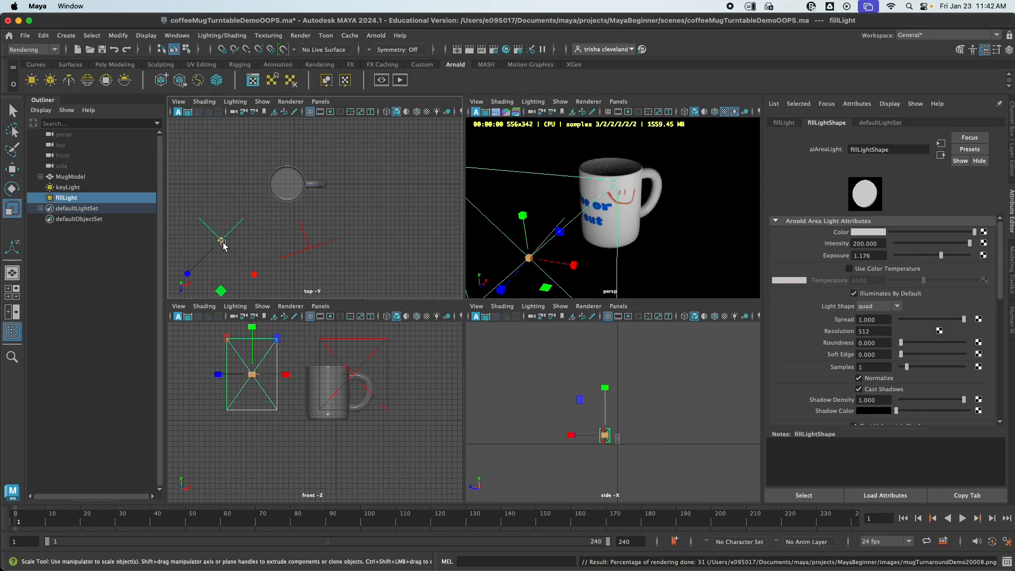
{"action": "key", "text": "e"}
{"action": "key", "text": "r"}
{"action": "key", "text": "e"}
{"action": "key", "text": "w"}
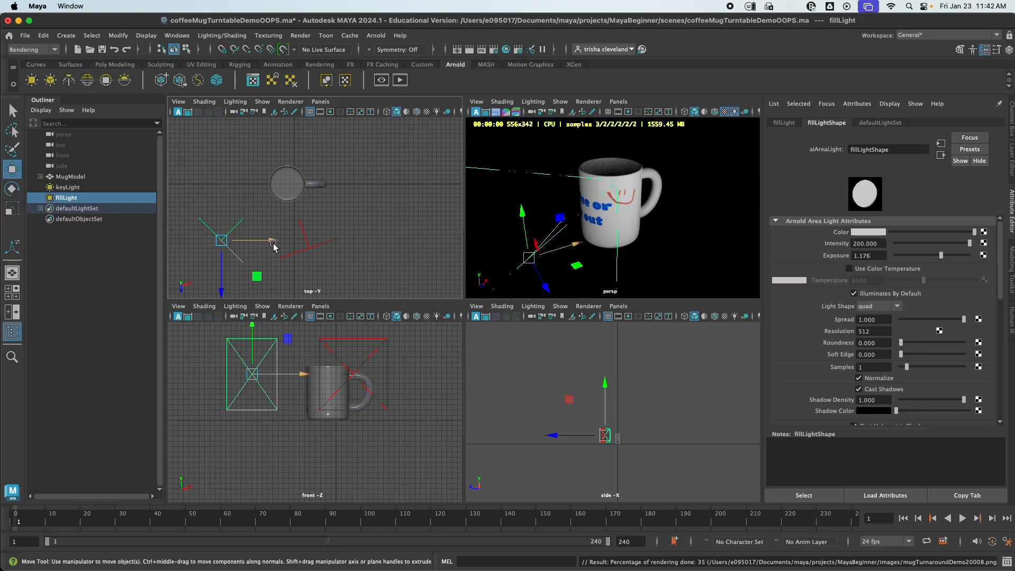
{"action": "left_click_drag", "start_coordinate": [276, 245], "coordinate": [265, 247]}
{"action": "left_click_drag", "start_coordinate": [215, 276], "coordinate": [217, 285]}
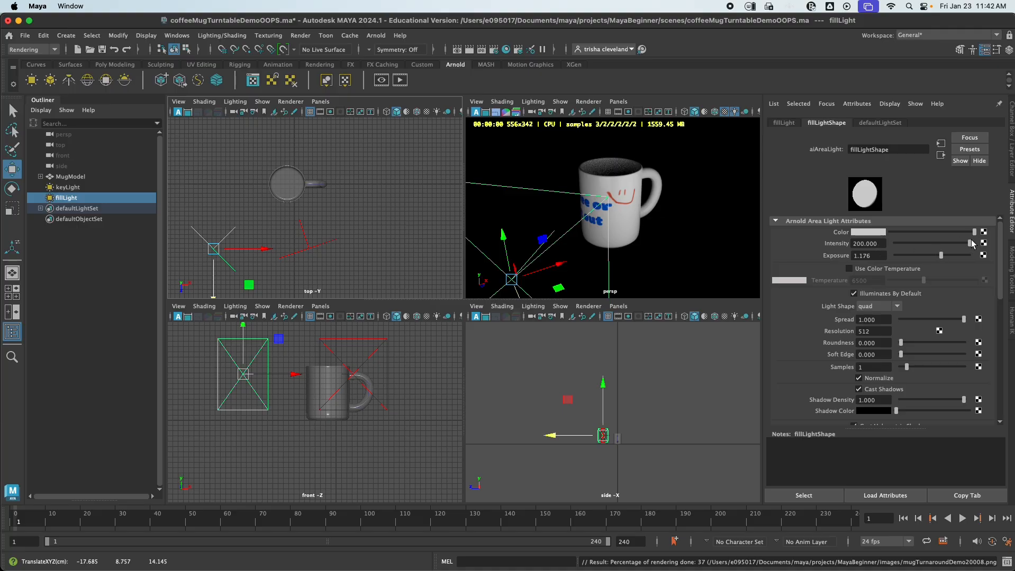
Lower fillLight's intensity to about 124.6, compare it with keyLight, and raise its exposure to about 1.91
{"action": "left_click_drag", "start_coordinate": [969, 244], "coordinate": [941, 246]}
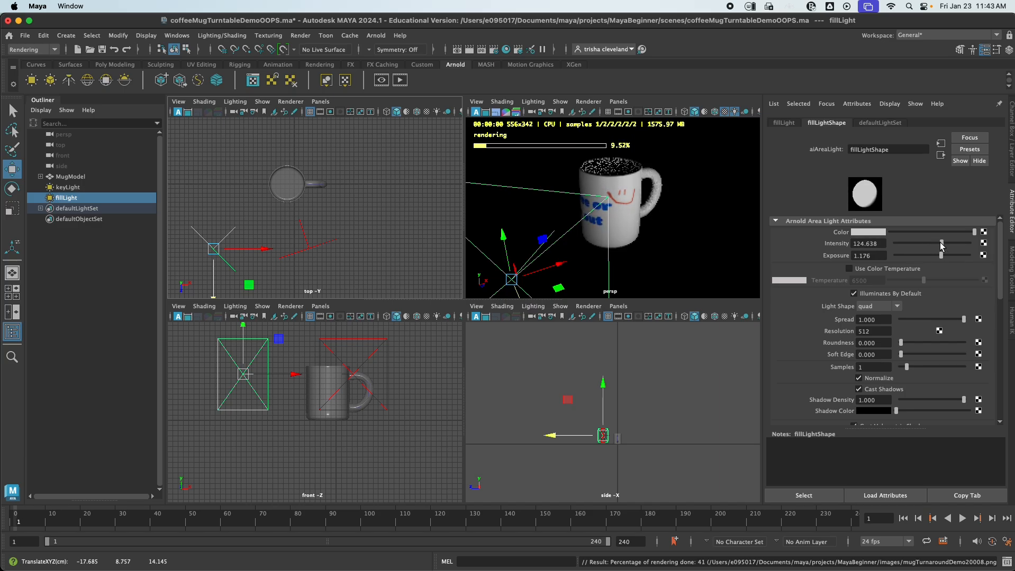
{"action": "left_click", "coordinate": [379, 348]}
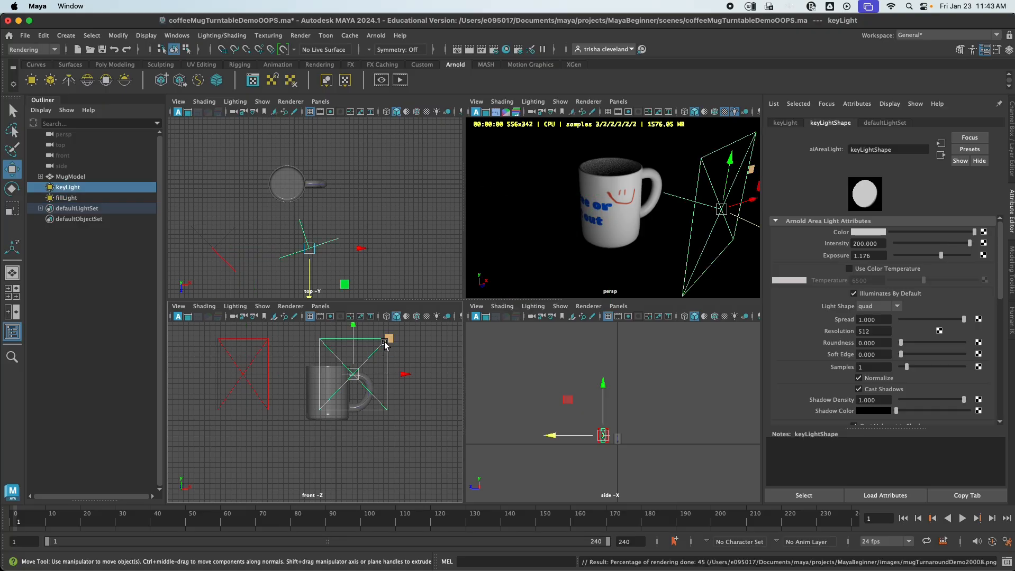
{"action": "left_click", "coordinate": [260, 348]}
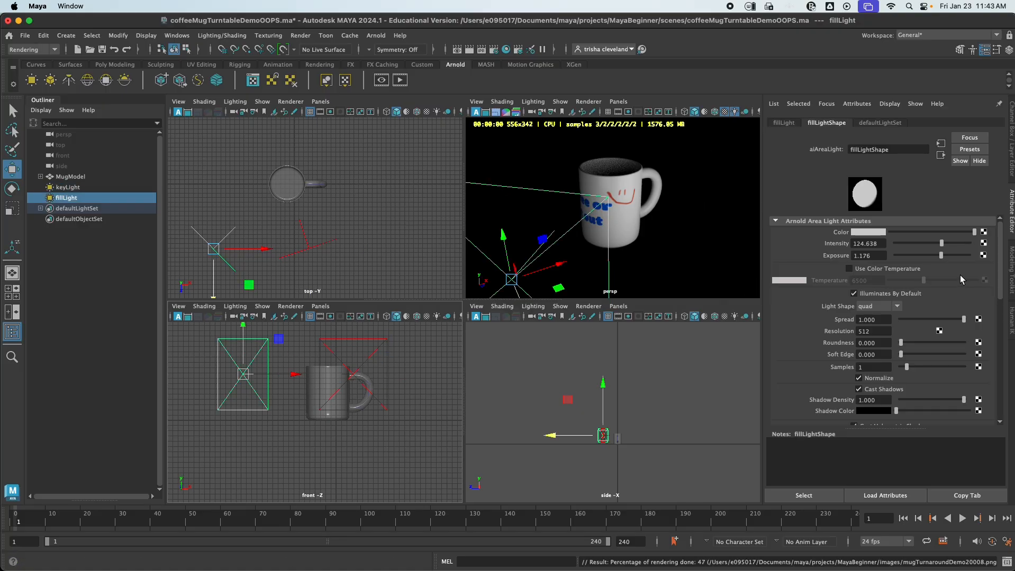
{"action": "left_click_drag", "start_coordinate": [941, 255], "coordinate": [946, 257]}
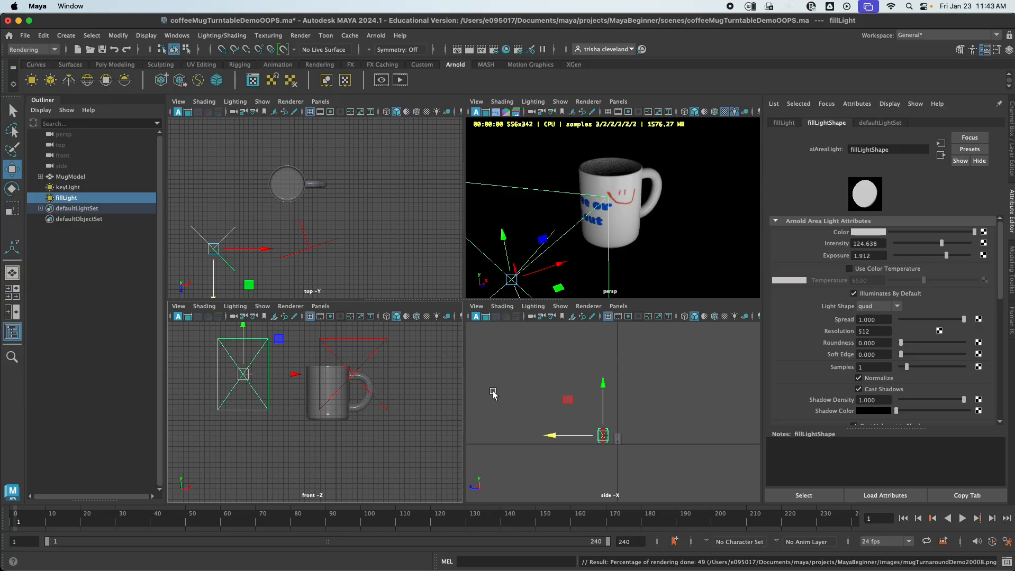
{"action": "left_click_drag", "start_coordinate": [243, 347], "coordinate": [243, 347]}
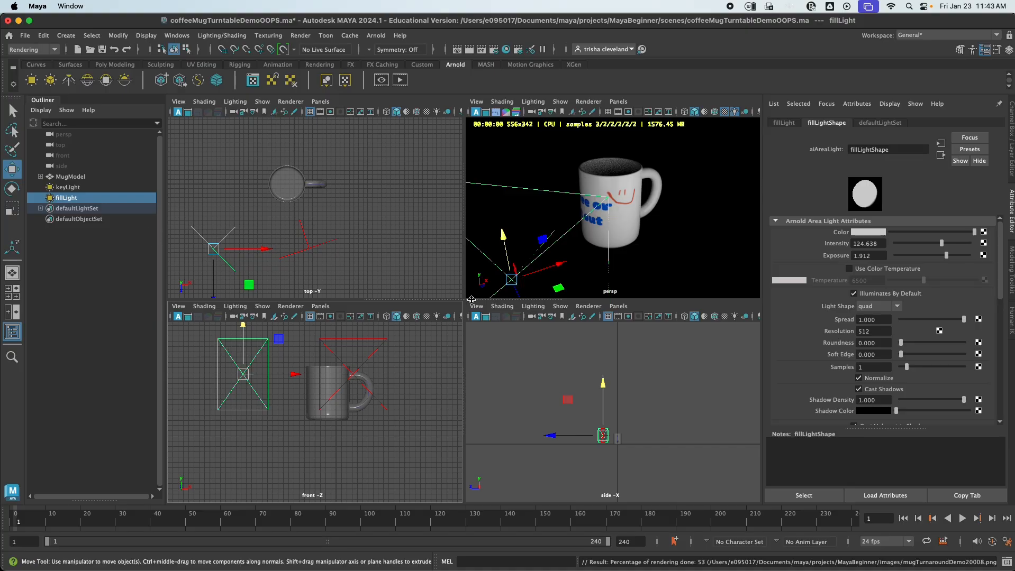
{"action": "left_click", "coordinate": [100, 284]}
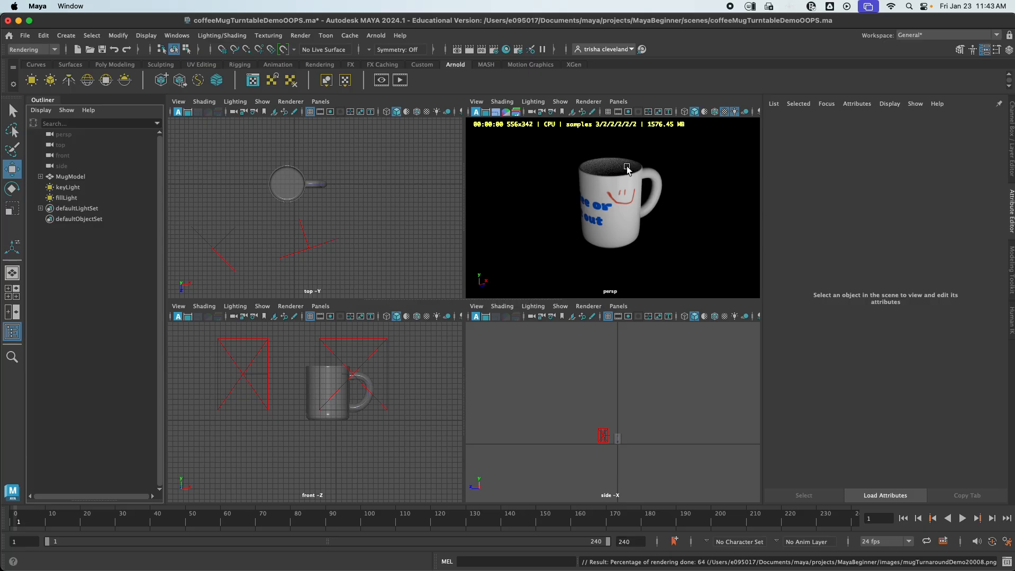
Duplicate keyLight and rename the copy backLight
{"action": "left_click", "coordinate": [353, 368]}
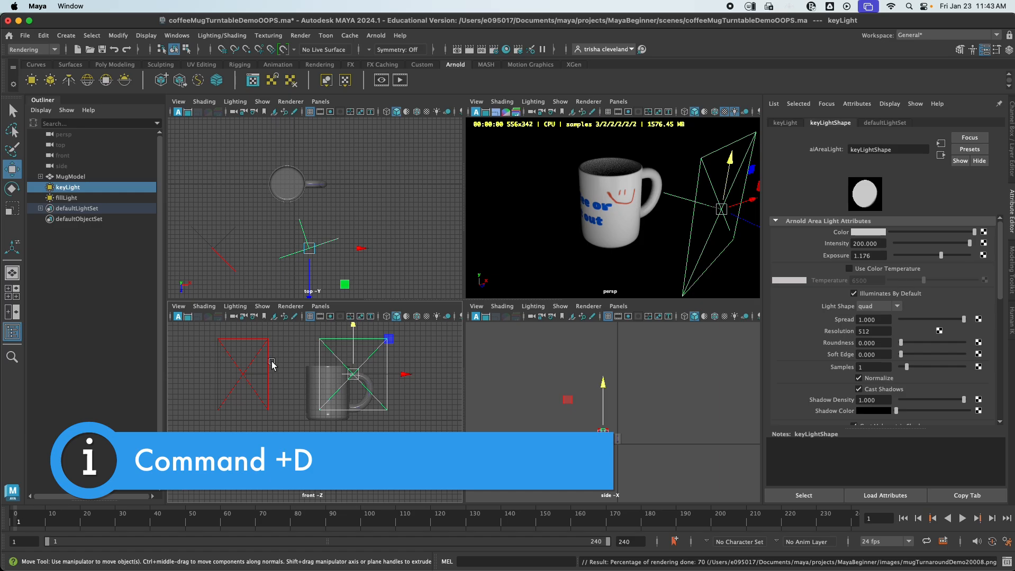
{"action": "key", "text": "super+d"}
{"action": "double_click", "coordinate": [72, 209]}
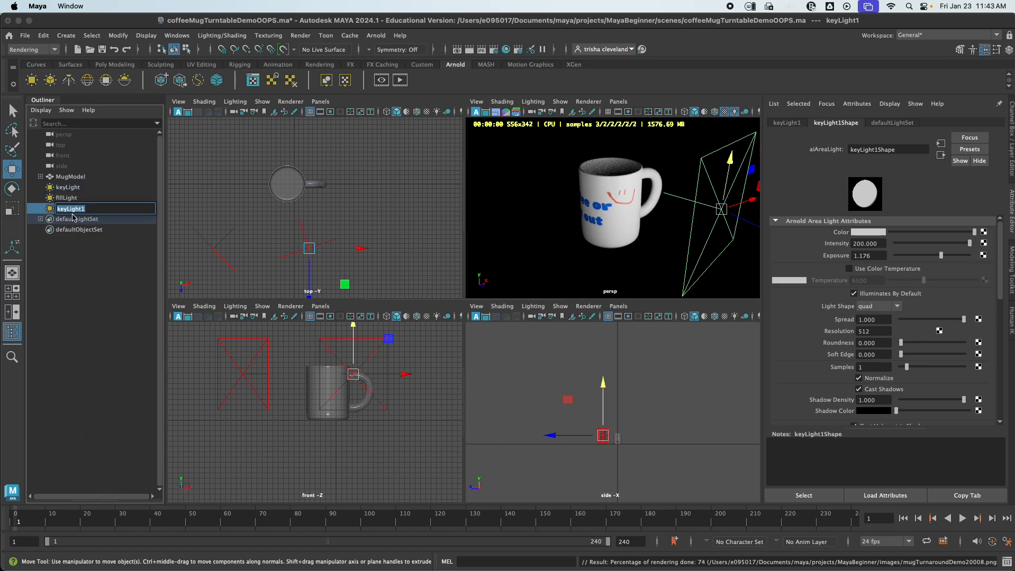
{"action": "type", "text": "backLight"}
{"action": "key", "text": "Return"}
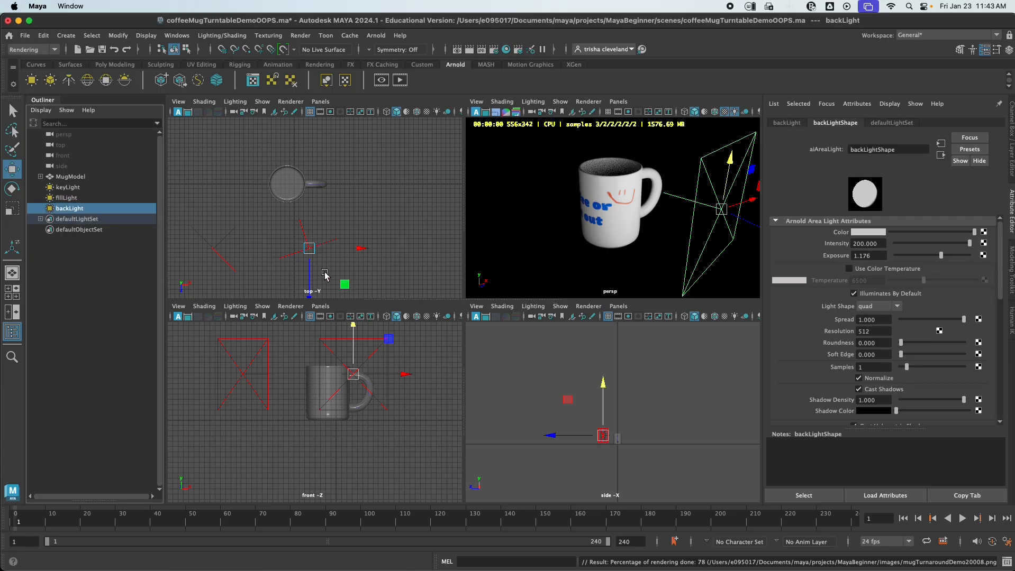
Move backLight behind the mug, to about X -14.6 and Z -11.8, and rotate it around Y to face the mug
{"action": "middle_click_drag", "start_coordinate": [342, 221], "coordinate": [380, 236], "text": "alt"}
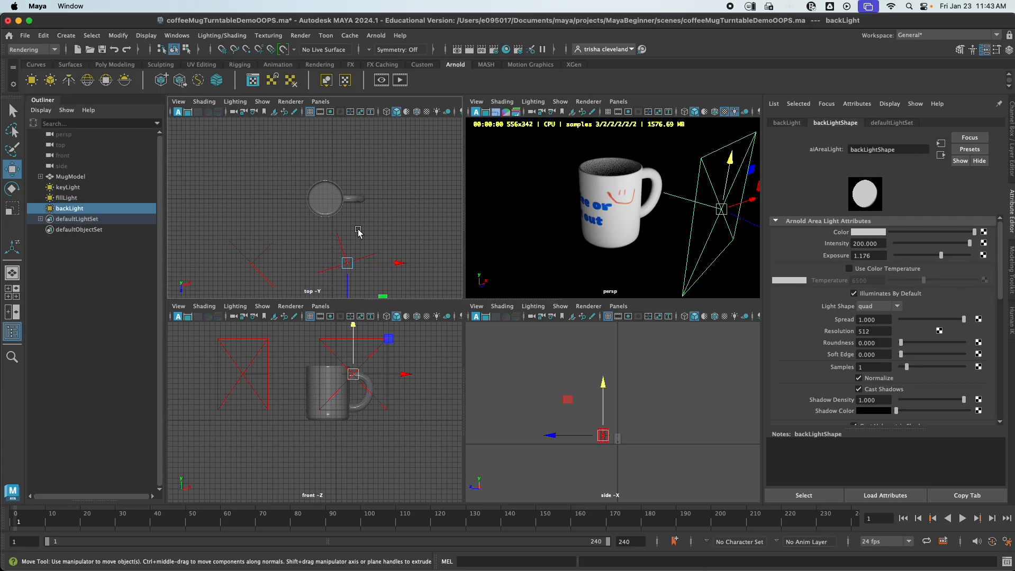
{"action": "left_click_drag", "start_coordinate": [347, 280], "coordinate": [336, 162]}
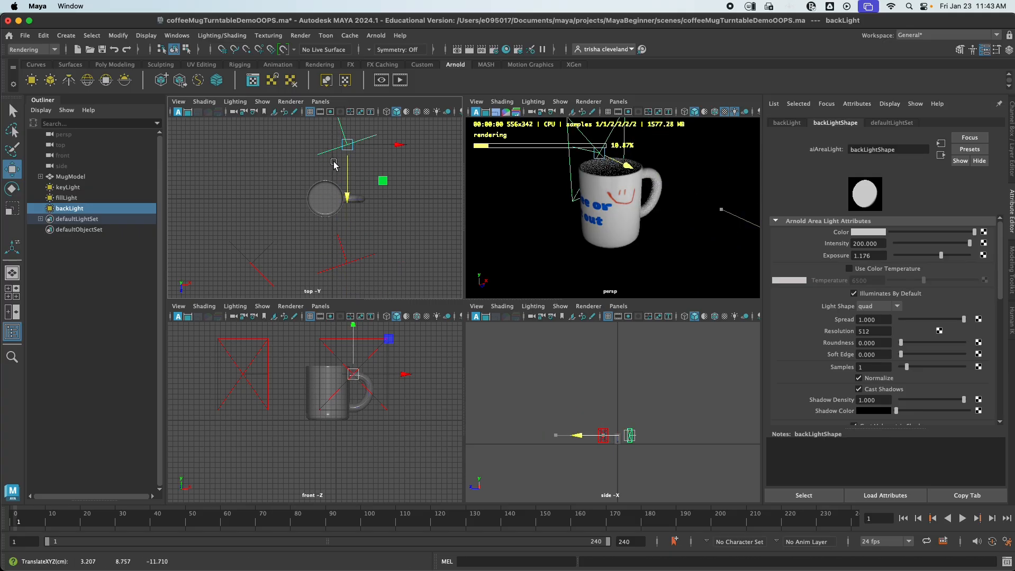
{"action": "middle_click_drag", "start_coordinate": [390, 174], "coordinate": [410, 251], "text": "alt"}
{"action": "left_click_drag", "start_coordinate": [416, 228], "coordinate": [258, 232]}
{"action": "key", "text": "e"}
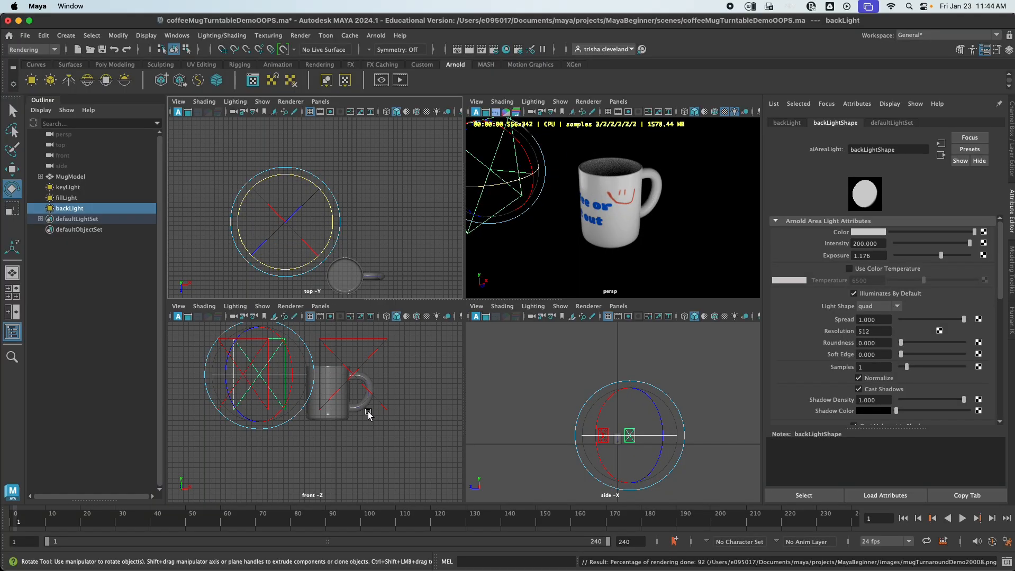
Raise backLight to about Y 21.9 and tilt it down toward the mug
{"action": "middle_click_drag", "start_coordinate": [365, 415], "coordinate": [343, 454], "text": "alt"}
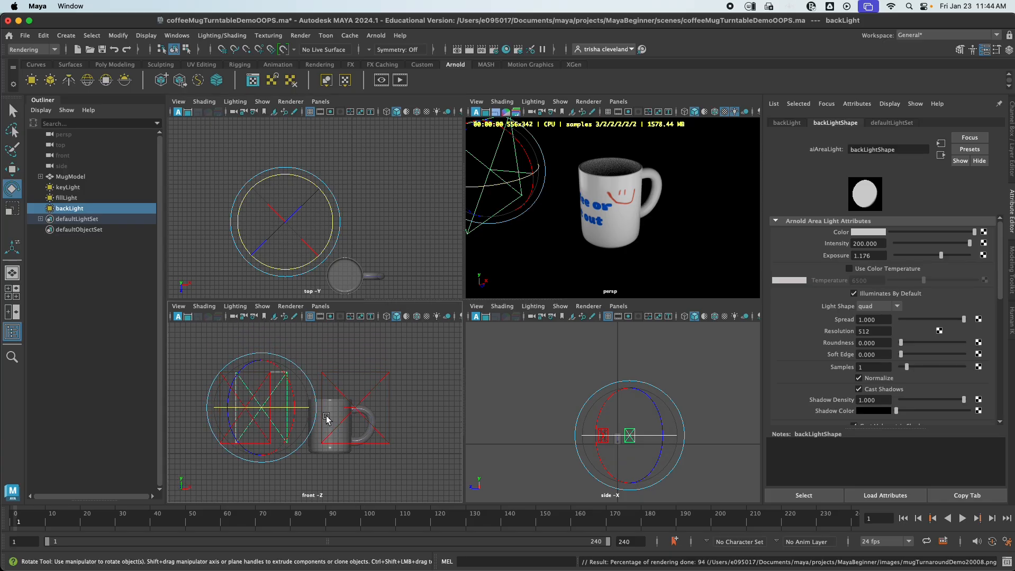
{"action": "key", "text": "w"}
{"action": "left_click_drag", "start_coordinate": [262, 359], "coordinate": [273, 288]}
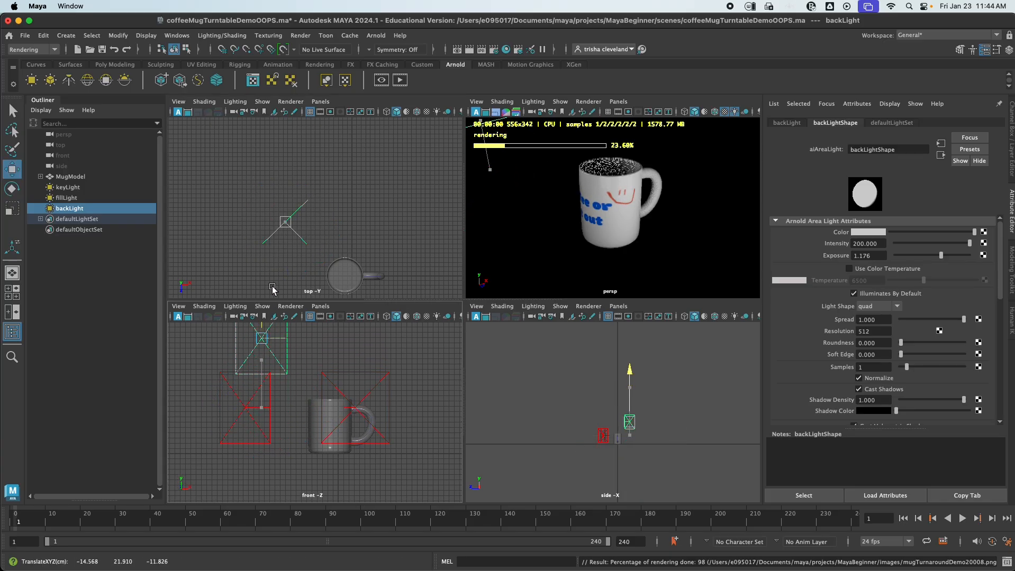
{"action": "key", "text": "e"}
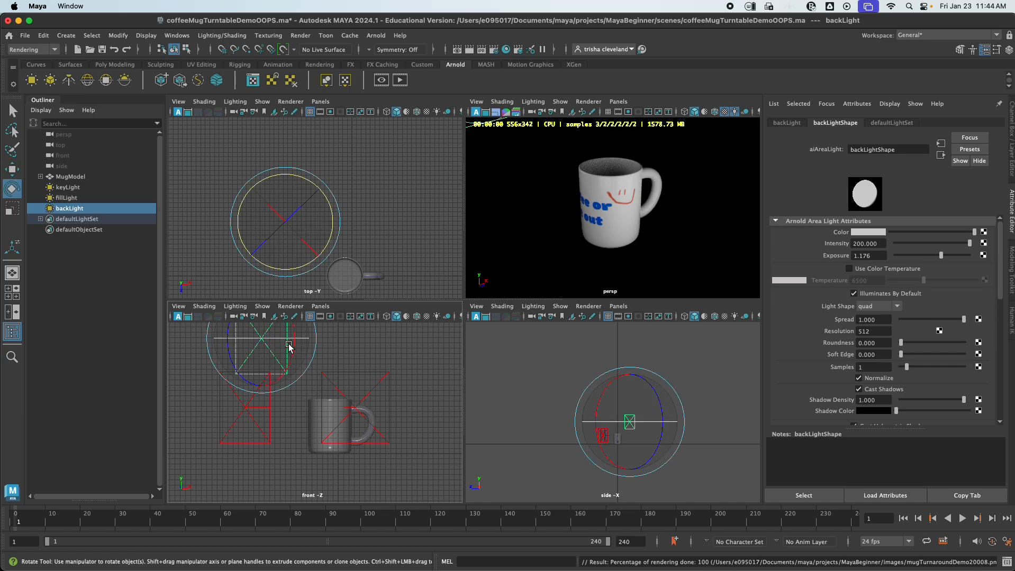
{"action": "left_click_drag", "start_coordinate": [286, 347], "coordinate": [259, 358]}
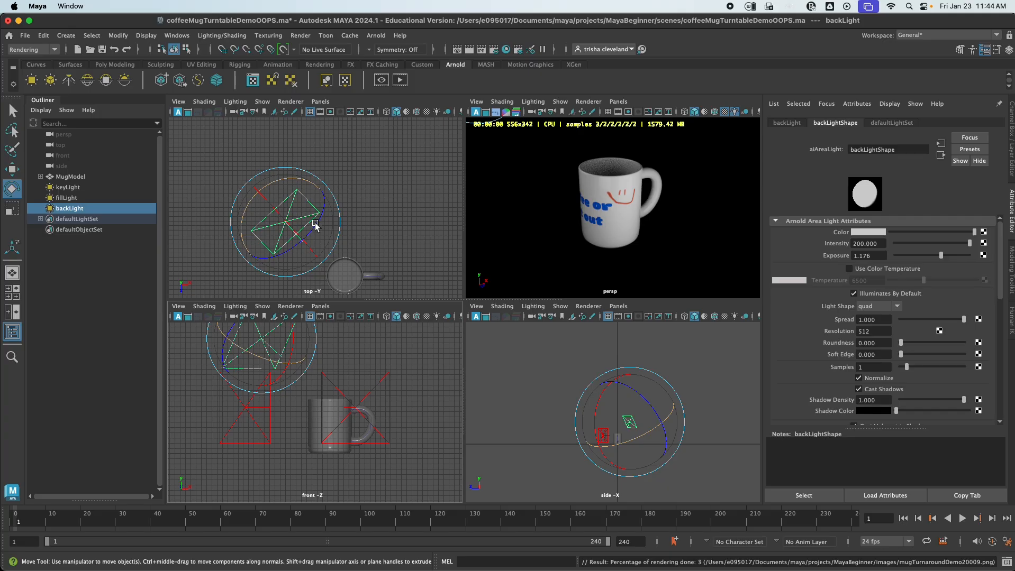
Bring backLight closer to the mug, to about X -8.5 and Y 18, and readjust its tilt
{"action": "key", "text": "w"}
{"action": "left_click_drag", "start_coordinate": [340, 221], "coordinate": [369, 221]}
{"action": "key", "text": "e"}
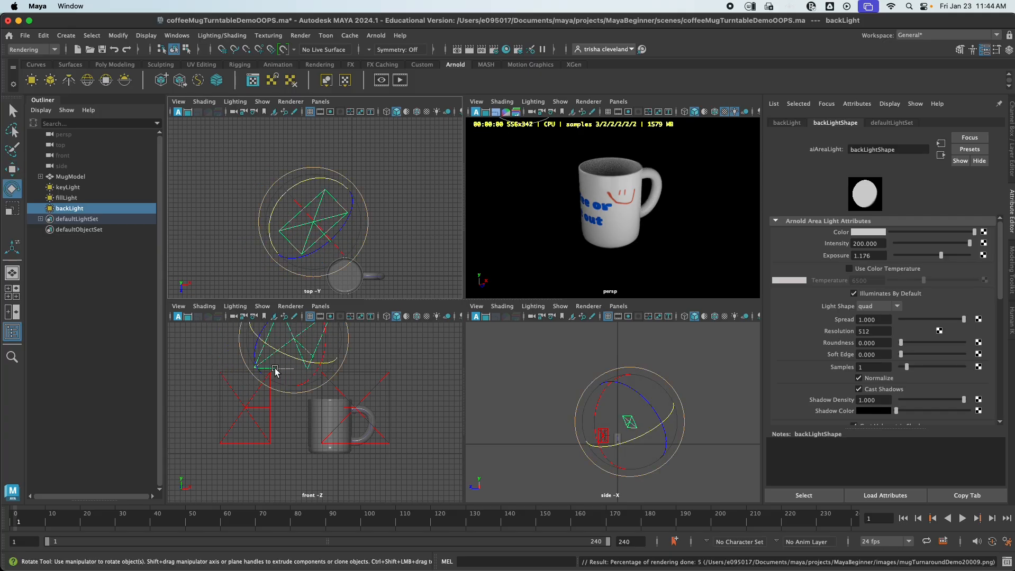
{"action": "mouse_move", "coordinate": [285, 356]}
{"action": "left_mouse_down"}
{"action": "mouse_move", "coordinate": [283, 327]}
{"action": "mouse_move", "coordinate": [294, 343]}
{"action": "left_mouse_up"}
{"action": "key", "text": "w"}
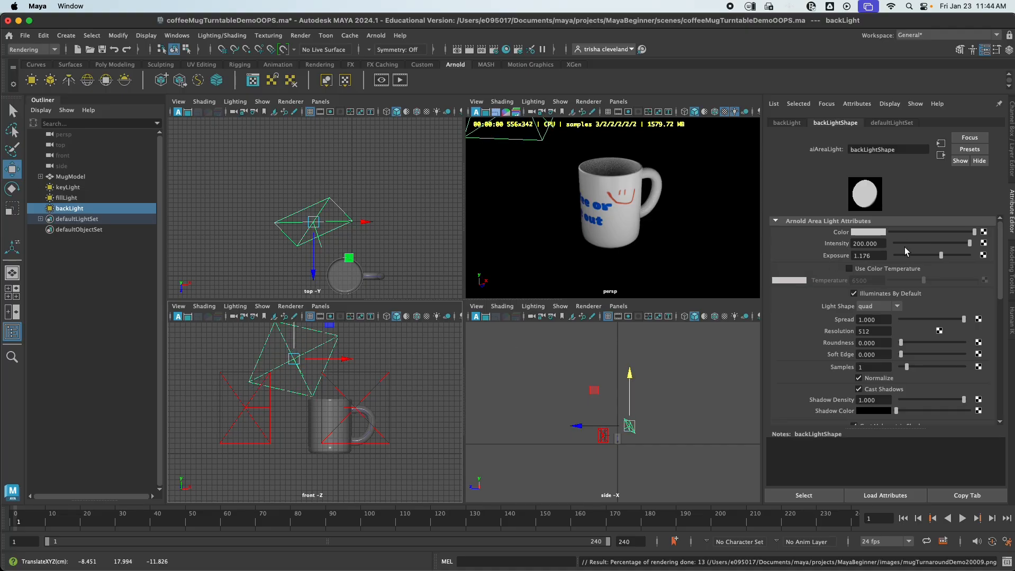
Raise backLight's exposure to about 2.06 and shift the light to about X -7.1 and Z -12.4
{"action": "mouse_move", "coordinate": [948, 255]}
{"action": "left_mouse_down"}
{"action": "mouse_move", "coordinate": [937, 257]}
{"action": "mouse_move", "coordinate": [947, 256]}
{"action": "left_mouse_up"}
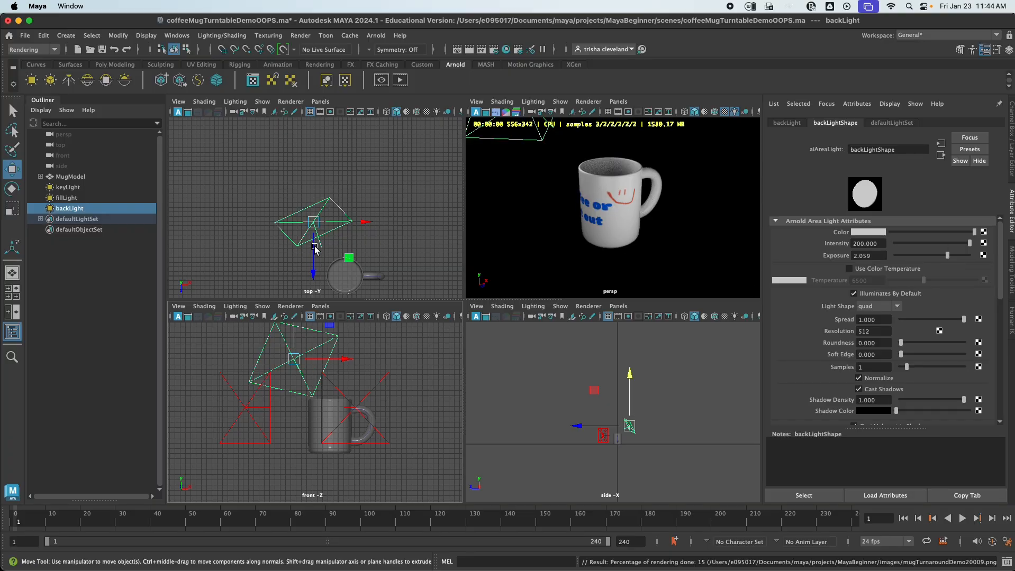
{"action": "left_click_drag", "start_coordinate": [312, 263], "coordinate": [313, 255]}
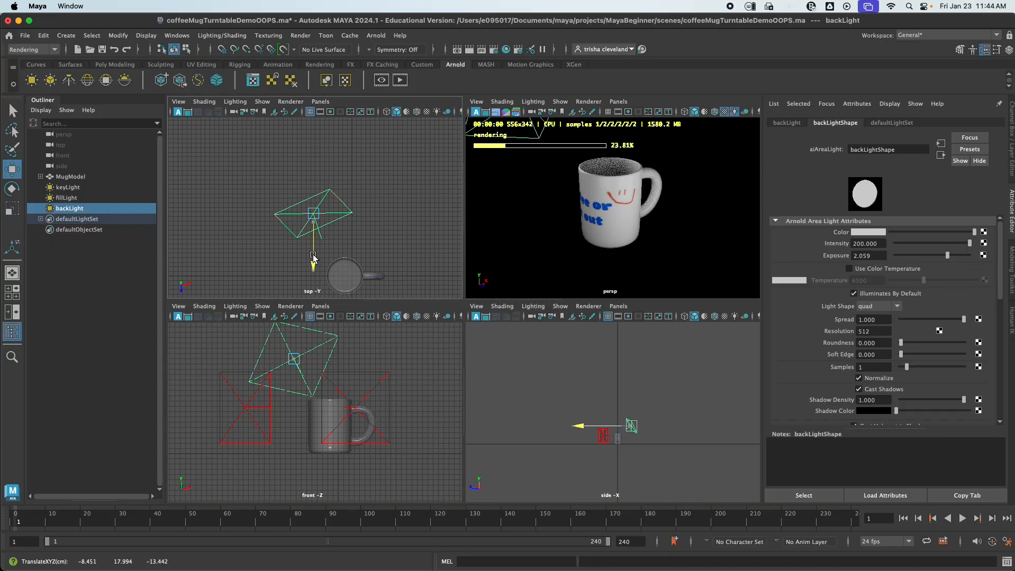
{"action": "left_click_drag", "start_coordinate": [365, 215], "coordinate": [371, 216]}
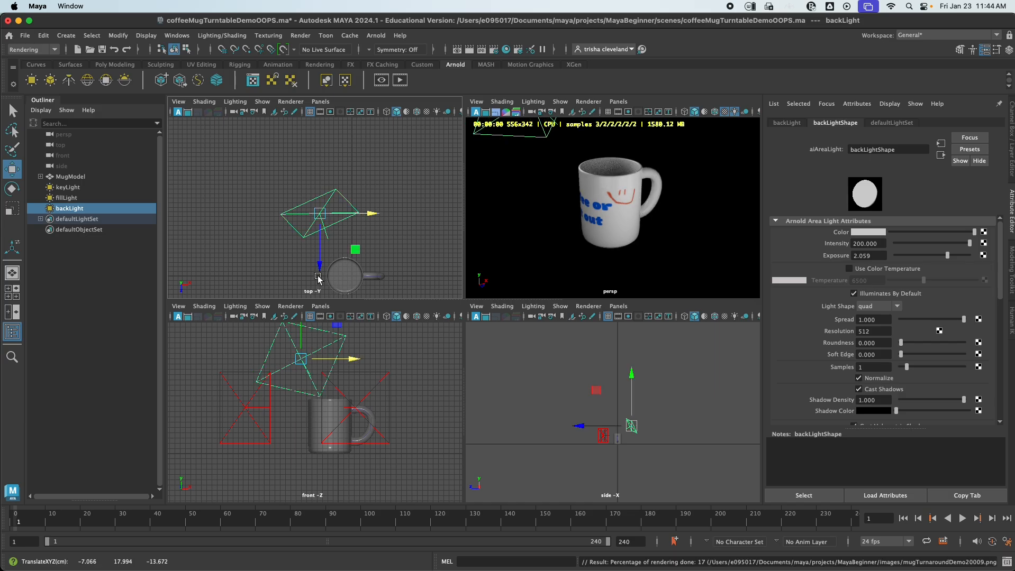
{"action": "left_click_drag", "start_coordinate": [320, 270], "coordinate": [321, 276]}
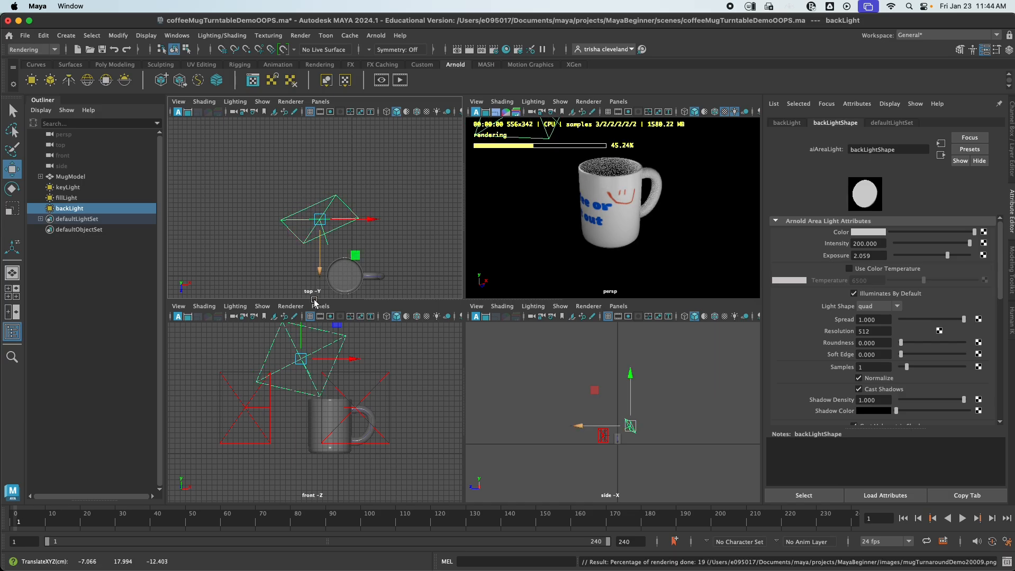
Fine-tune backLight's rotation so it aims at the mug, and deselect it
{"action": "key", "text": "e"}
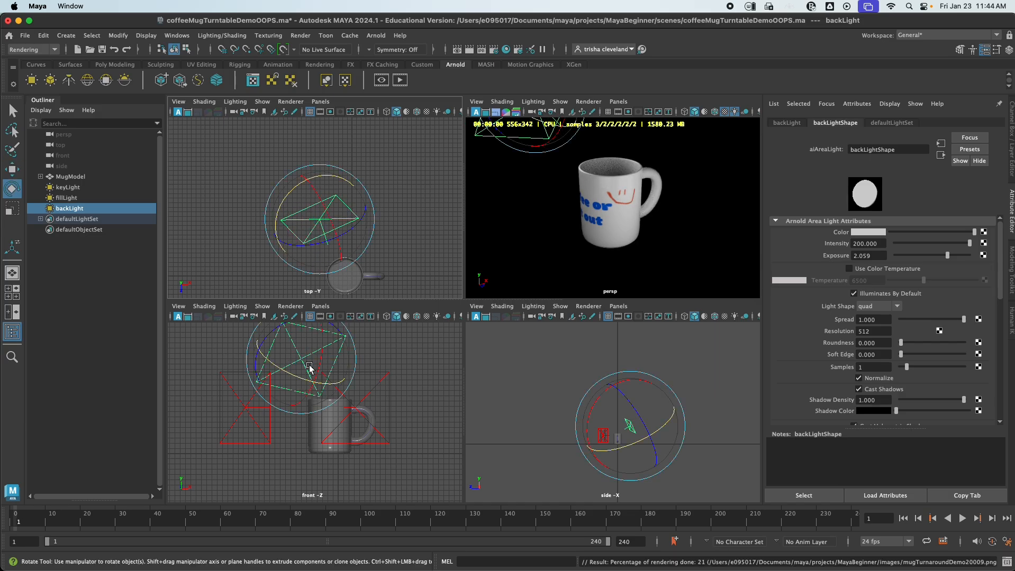
{"action": "left_click_drag", "start_coordinate": [292, 372], "coordinate": [282, 368]}
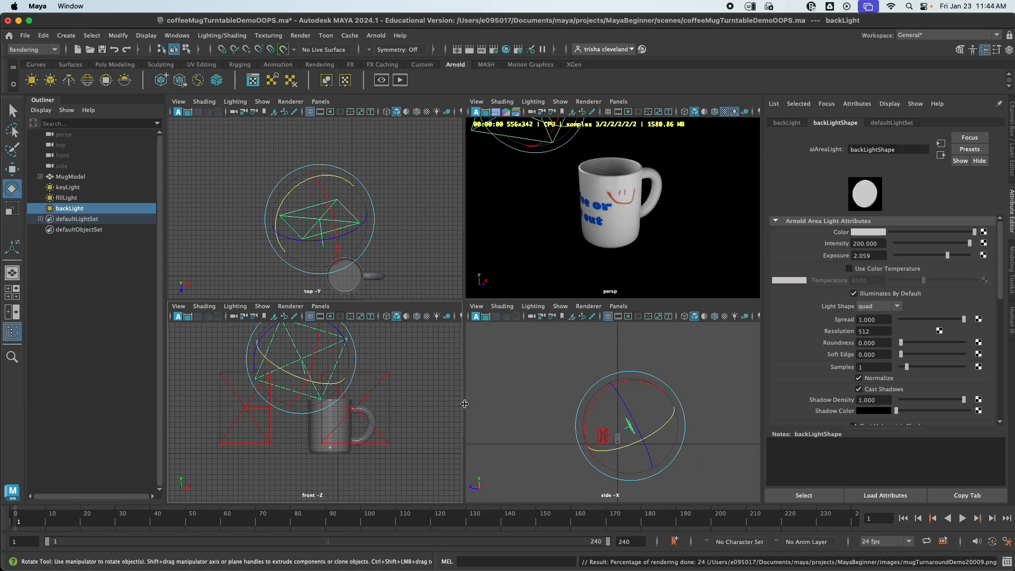
{"action": "left_click", "coordinate": [435, 395]}
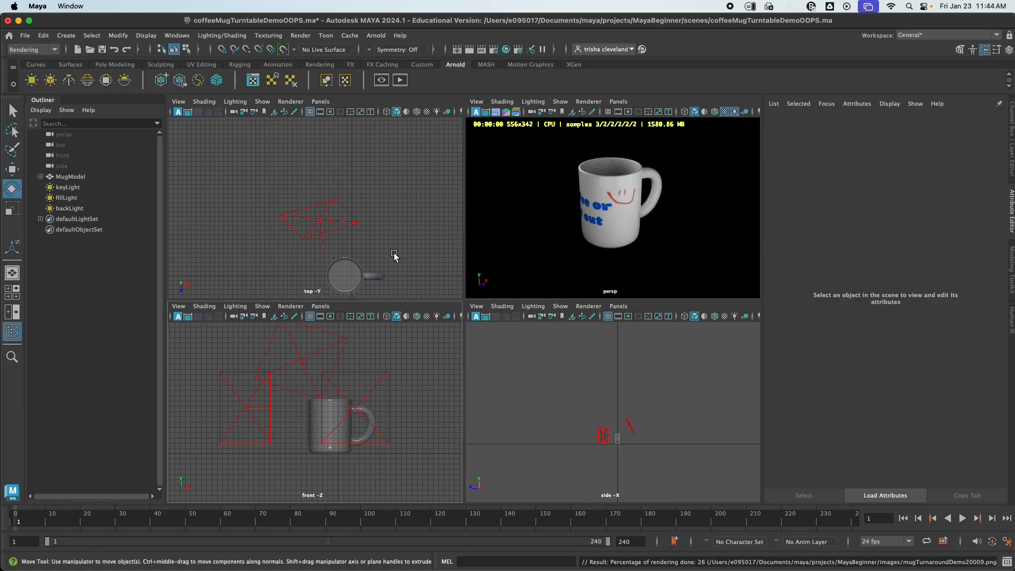
Create a polygon cube and scale it uniformly to about 54.6 so it encloses the mug and the lights
{"action": "middle_click_drag", "start_coordinate": [394, 256], "coordinate": [363, 189], "text": "alt"}
{"action": "scroll", "coordinate": [351, 253], "scroll_direction": "down", "scroll_amount": 2}
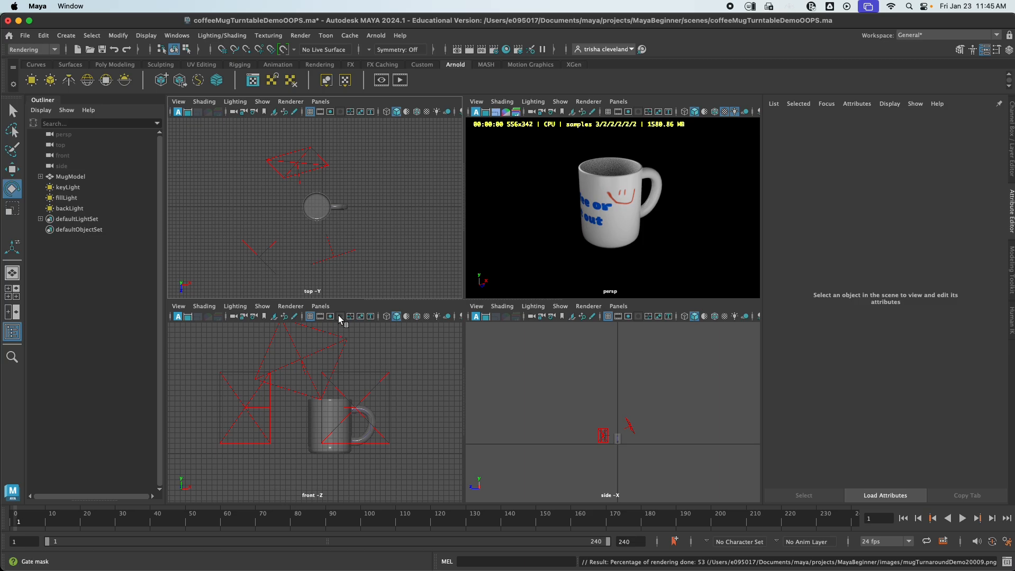
{"action": "left_click", "coordinate": [120, 64]}
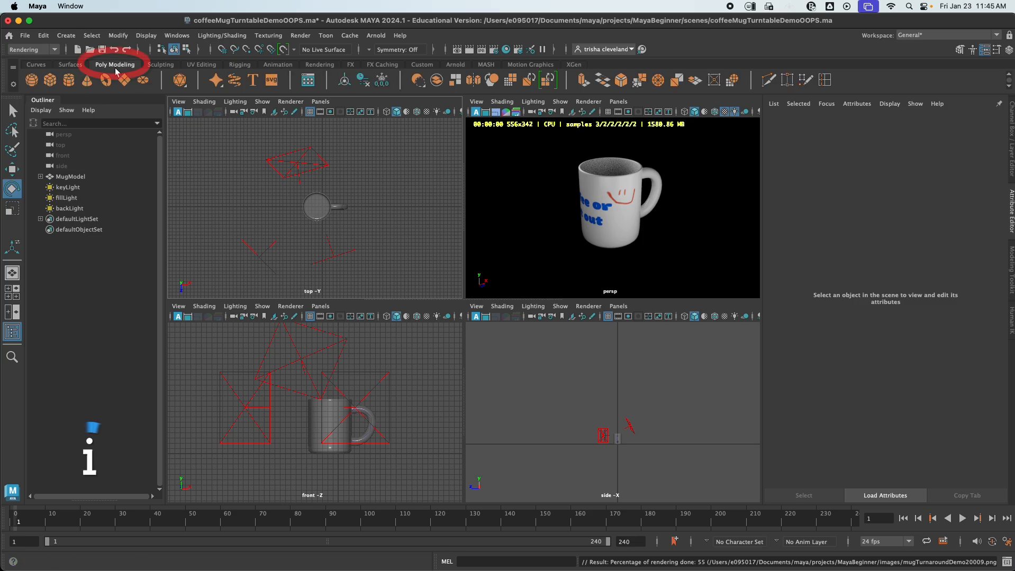
{"action": "left_click", "coordinate": [51, 82]}
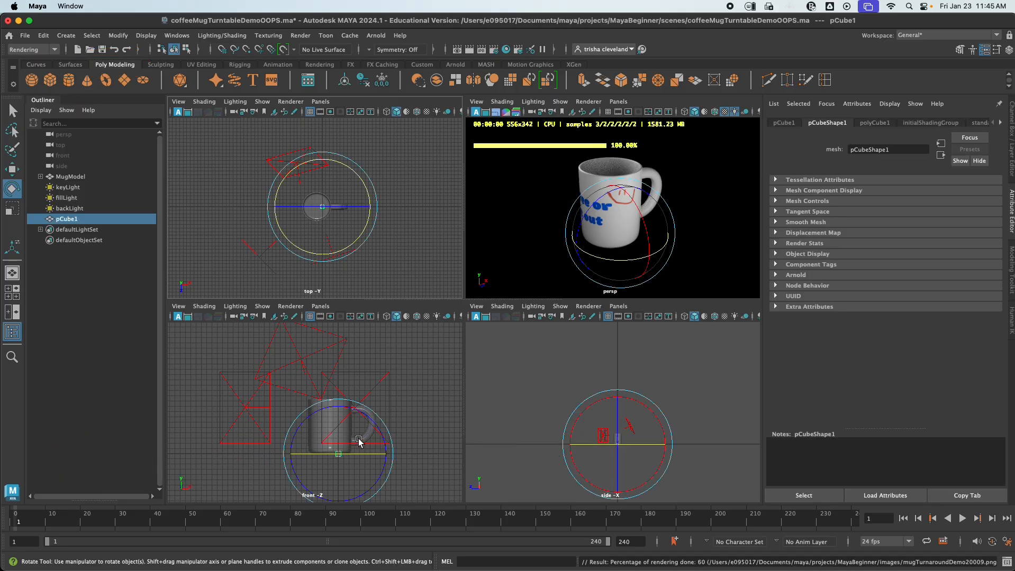
{"action": "key", "text": "r"}
{"action": "left_click_drag", "start_coordinate": [338, 453], "coordinate": [584, 449]}
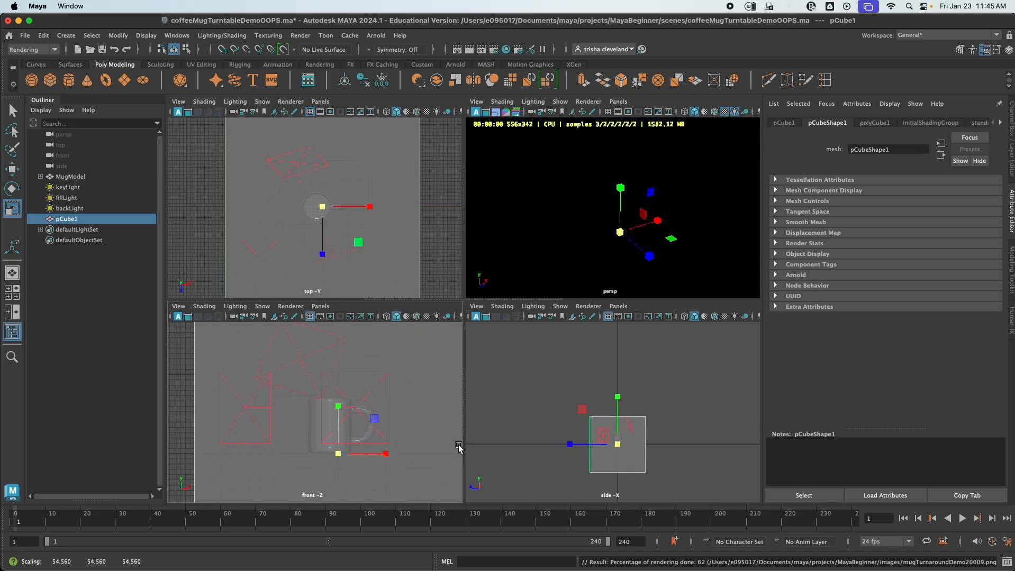
Raise the cube to about Y 27.2 so its bottom face meets the mug's base, and centre it on the mug in X
{"action": "key", "text": "w"}
{"action": "left_click_drag", "start_coordinate": [338, 399], "coordinate": [338, 311]}
{"action": "scroll", "coordinate": [364, 464], "scroll_direction": "down", "scroll_amount": 3}
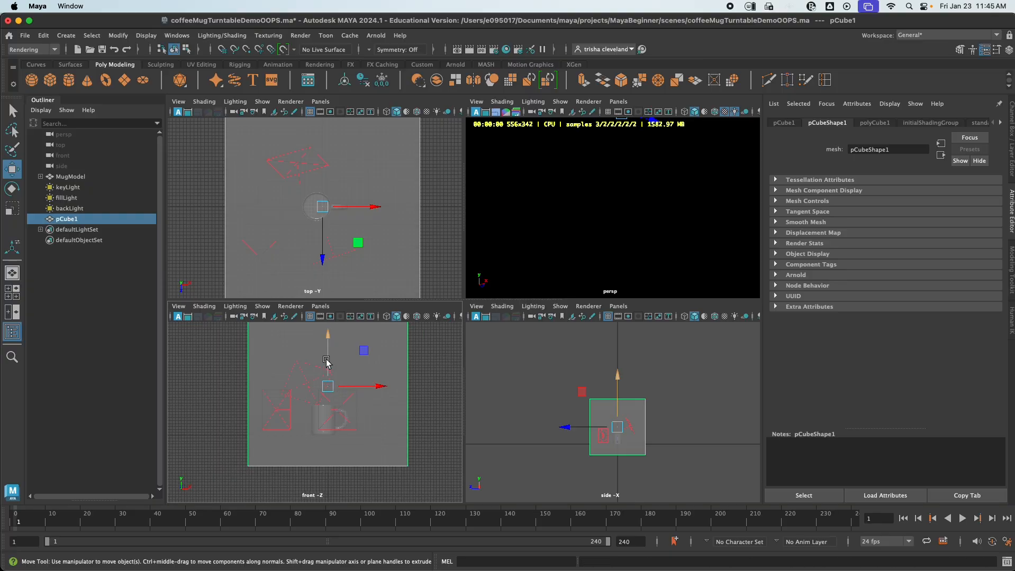
{"action": "left_click_drag", "start_coordinate": [328, 355], "coordinate": [327, 327]}
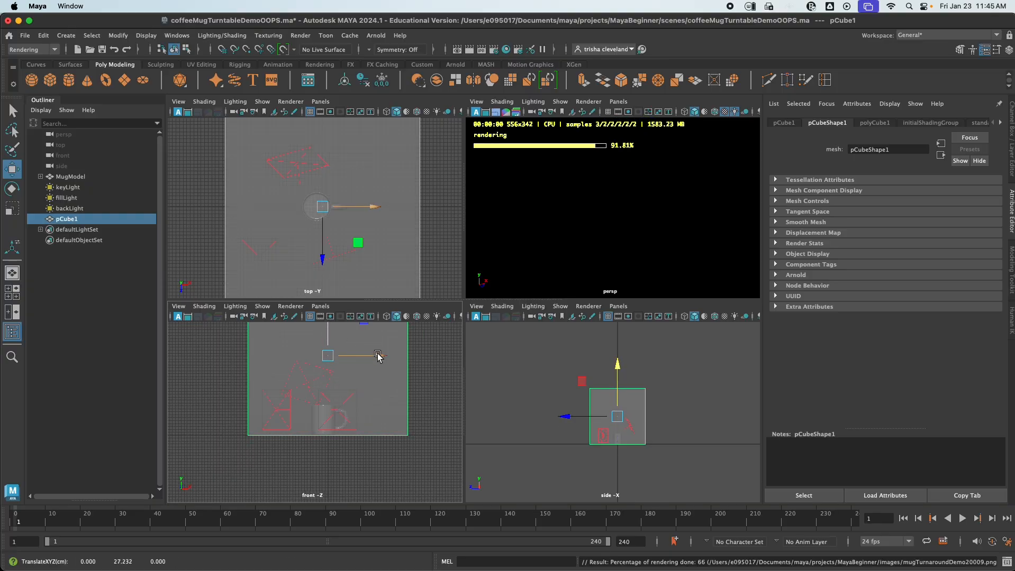
{"action": "left_click_drag", "start_coordinate": [380, 356], "coordinate": [378, 356]}
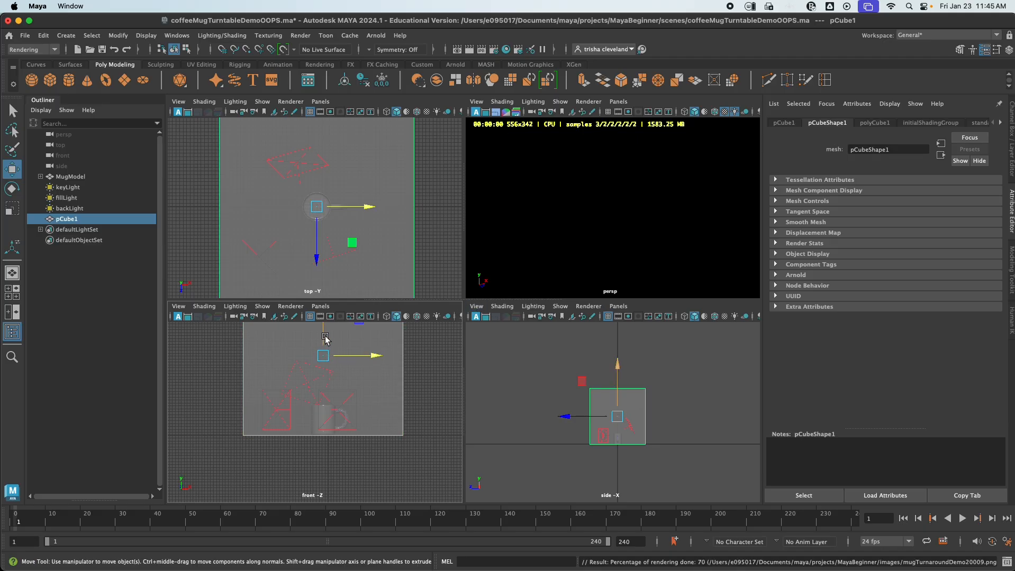
{"action": "left_click_drag", "start_coordinate": [322, 338], "coordinate": [323, 335]}
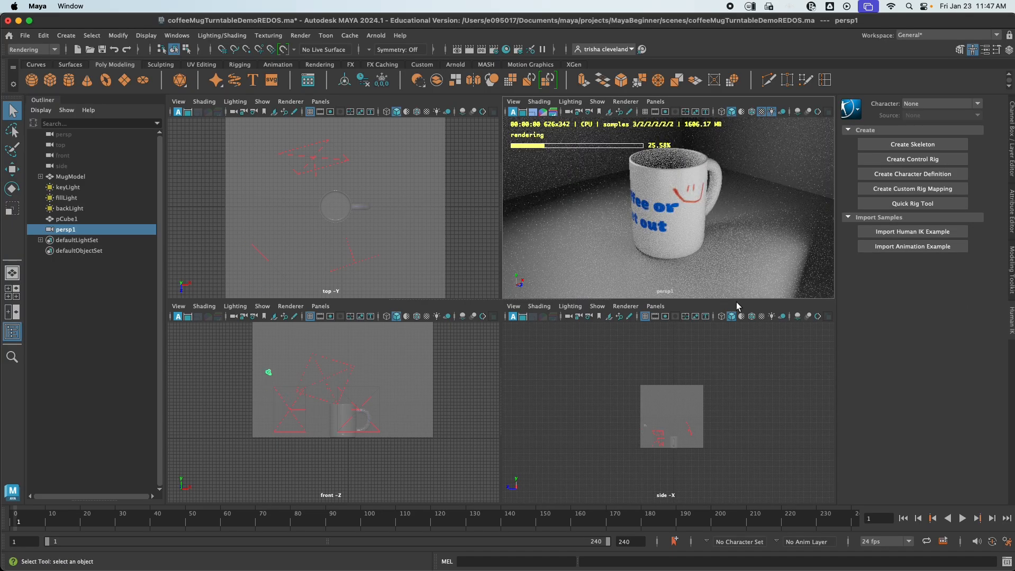
Scale the enclosing cube up uniformly to about 125.9
{"action": "left_click_drag", "start_coordinate": [608, 246], "coordinate": [661, 248], "text": "alt"}
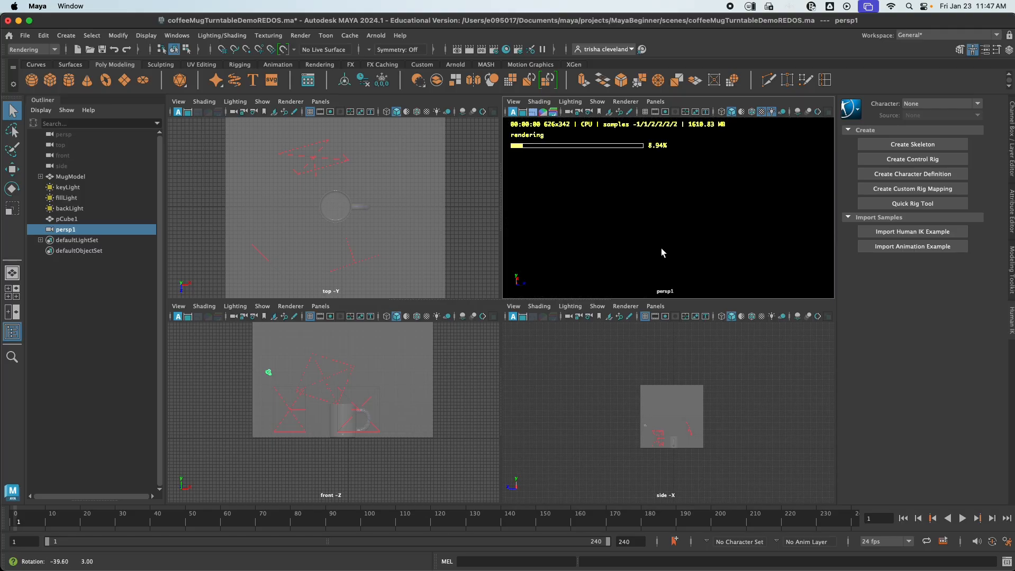
{"action": "left_click", "coordinate": [694, 392]}
{"action": "key", "text": "r"}
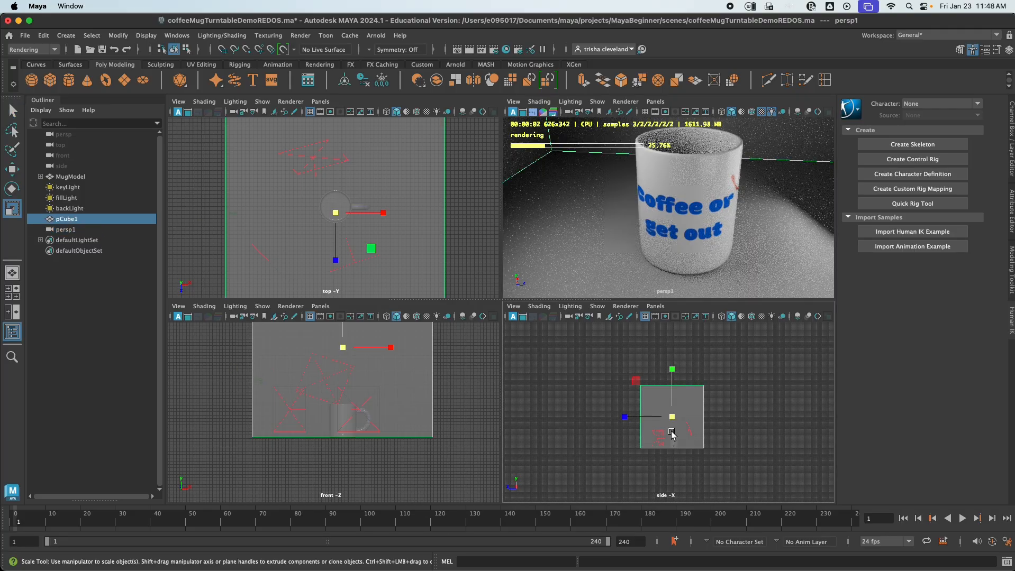
{"action": "left_click_drag", "start_coordinate": [673, 417], "coordinate": [744, 409]}
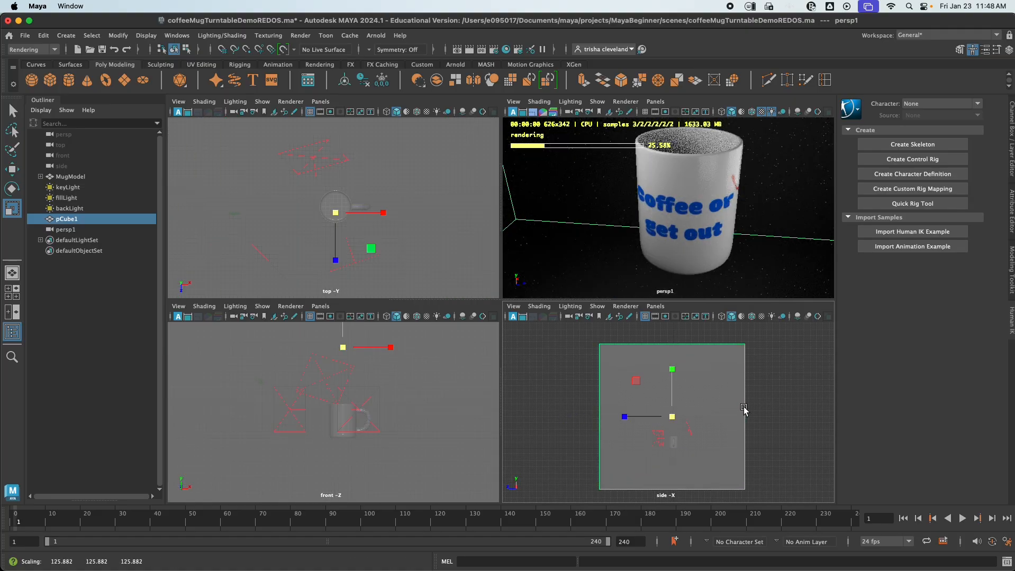
Raise the enlarged cube to about Y 62.8 so its bottom face acts as a floor under the mug
{"action": "key", "text": "w"}
{"action": "left_click_drag", "start_coordinate": [672, 365], "coordinate": [669, 327]}
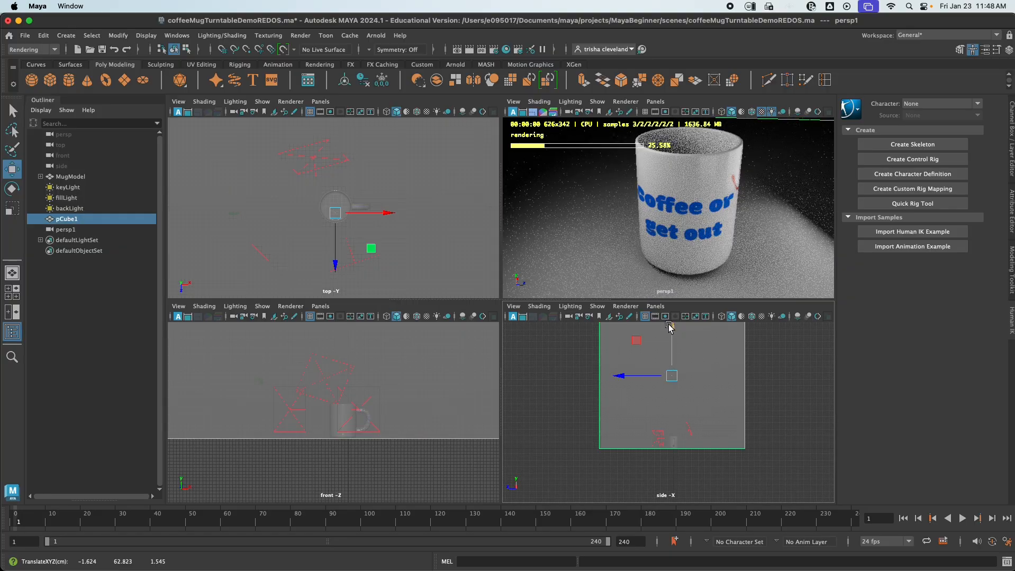
{"action": "left_click_drag", "start_coordinate": [722, 269], "coordinate": [670, 250], "text": "alt"}
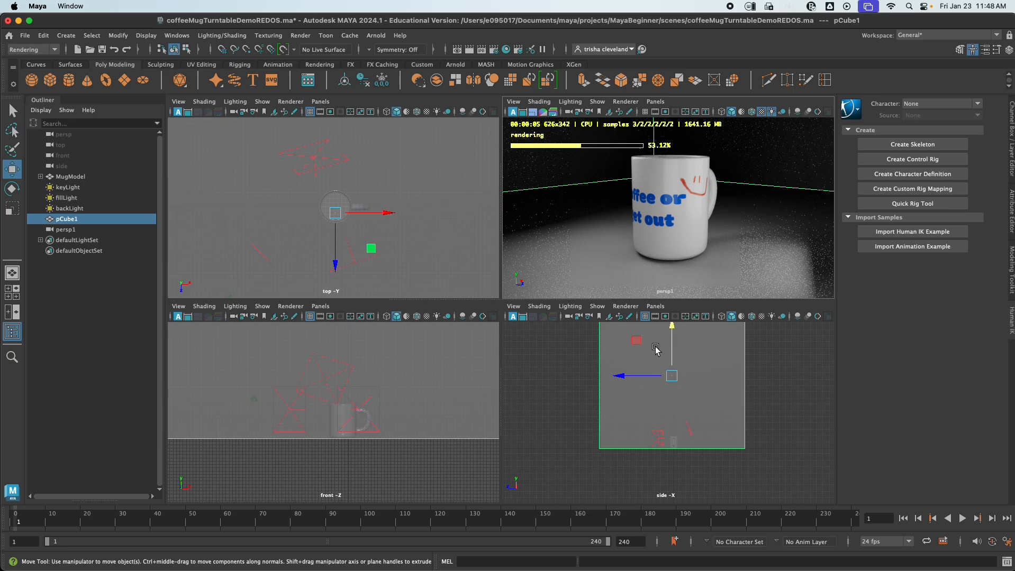
{"action": "left_click_drag", "start_coordinate": [672, 347], "coordinate": [673, 348]}
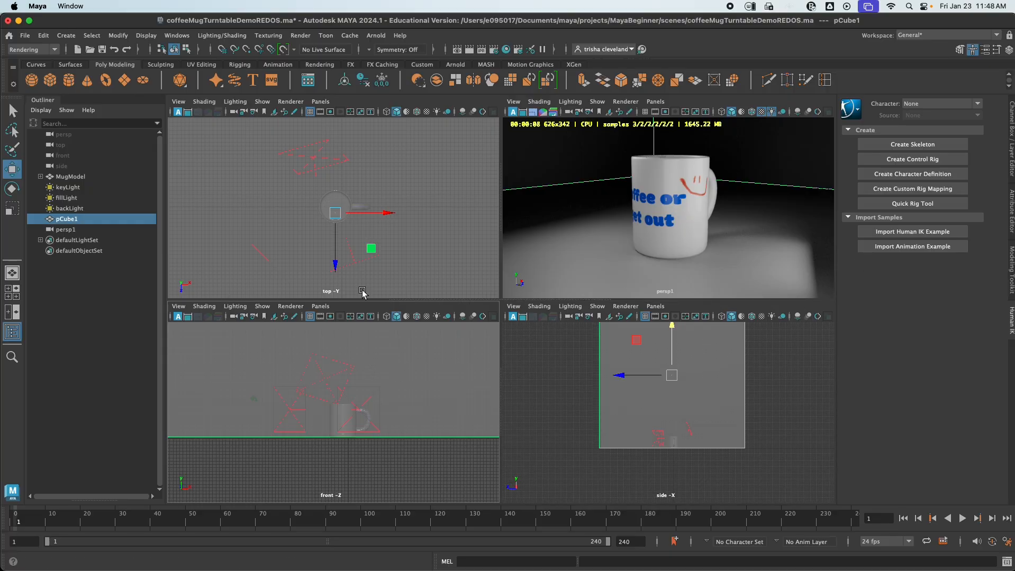
Scale the back light up uniformly and rotate it so that it angles down towards the mug from behind
{"action": "scroll", "coordinate": [366, 251], "scroll_direction": "down", "scroll_amount": 2}
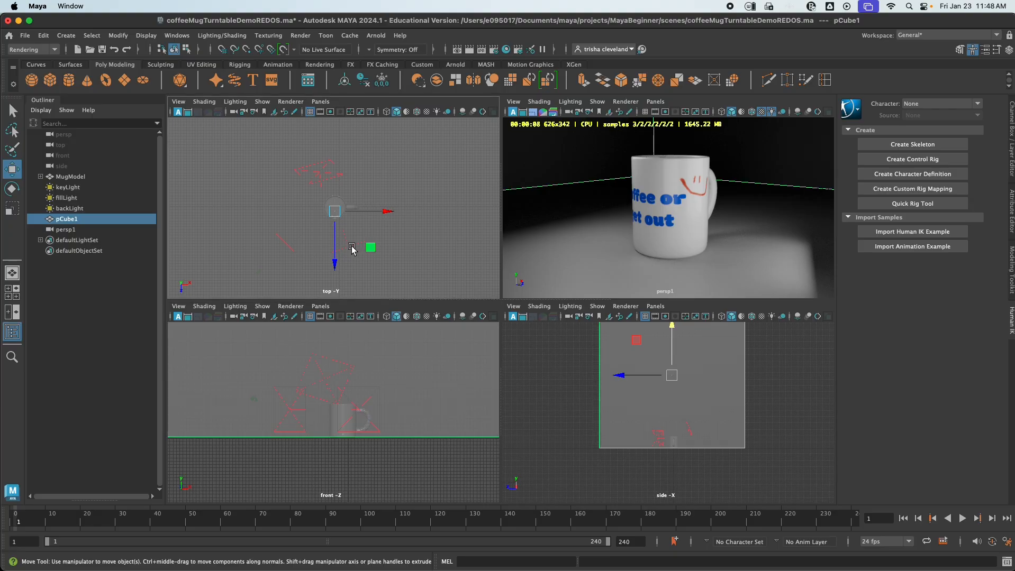
{"action": "left_click", "coordinate": [56, 209]}
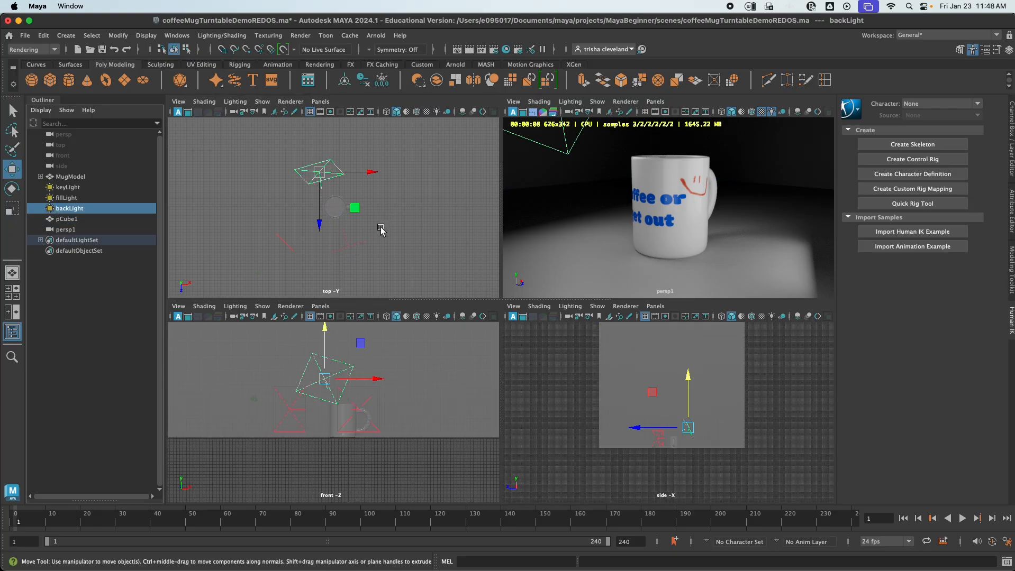
{"action": "scroll", "coordinate": [343, 208], "scroll_direction": "down", "scroll_amount": 2}
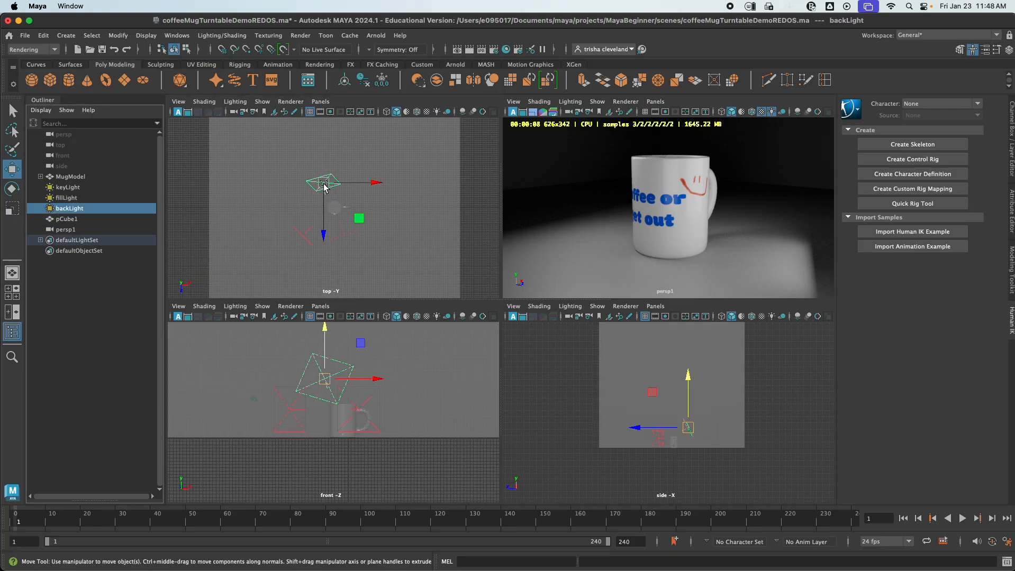
{"action": "key", "text": "r"}
{"action": "left_click_drag", "start_coordinate": [324, 183], "coordinate": [348, 183]}
{"action": "key", "text": "e"}
{"action": "left_click_drag", "start_coordinate": [316, 338], "coordinate": [286, 394]}
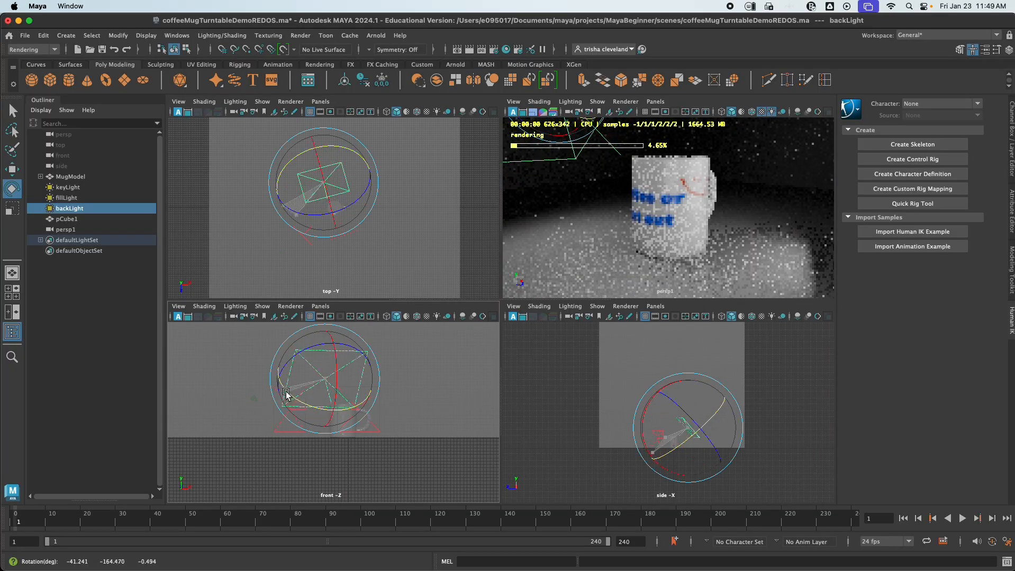
{"action": "left_click_drag", "start_coordinate": [337, 369], "coordinate": [339, 365]}
Raise the back light to about Y 27.5 and shift it to about X -5.5, Z -11.3 behind the mug
{"action": "key", "text": "w"}
{"action": "left_click_drag", "start_coordinate": [325, 330], "coordinate": [325, 299]}
{"action": "mouse_move", "coordinate": [324, 236]}
{"action": "left_mouse_down"}
{"action": "mouse_move", "coordinate": [324, 223]}
{"action": "mouse_move", "coordinate": [323, 238]}
{"action": "left_mouse_up"}
{"action": "left_click_drag", "start_coordinate": [376, 184], "coordinate": [378, 185]}
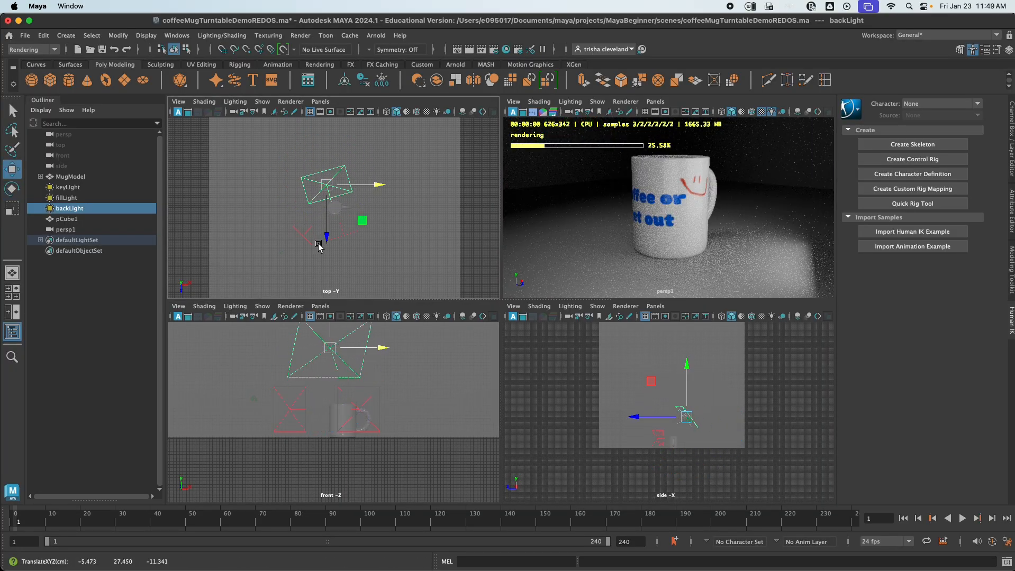
{"action": "left_click", "coordinate": [319, 244]}
{"action": "left_click", "coordinate": [87, 210]}
{"action": "left_click_drag", "start_coordinate": [326, 236], "coordinate": [325, 237]}
Tilt the back light flatter so that it faces more steeply down onto the mug
{"action": "key", "text": "e"}
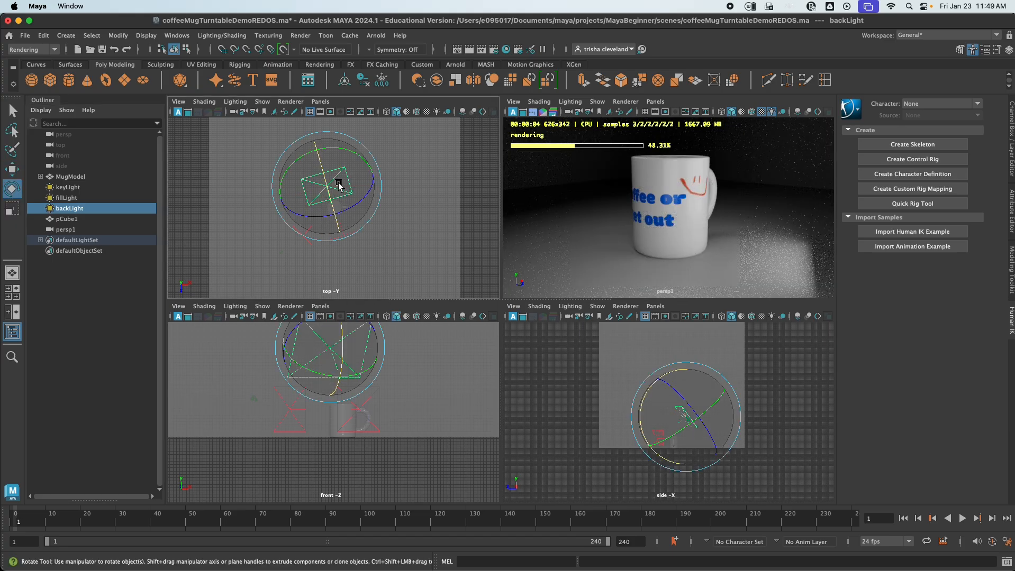
{"action": "mouse_move", "coordinate": [339, 185]}
{"action": "left_mouse_down"}
{"action": "mouse_move", "coordinate": [331, 154]}
{"action": "mouse_move", "coordinate": [346, 191]}
{"action": "mouse_move", "coordinate": [331, 213]}
{"action": "mouse_move", "coordinate": [333, 169]}
{"action": "left_mouse_up"}
{"action": "left_click_drag", "start_coordinate": [321, 334], "coordinate": [317, 337]}
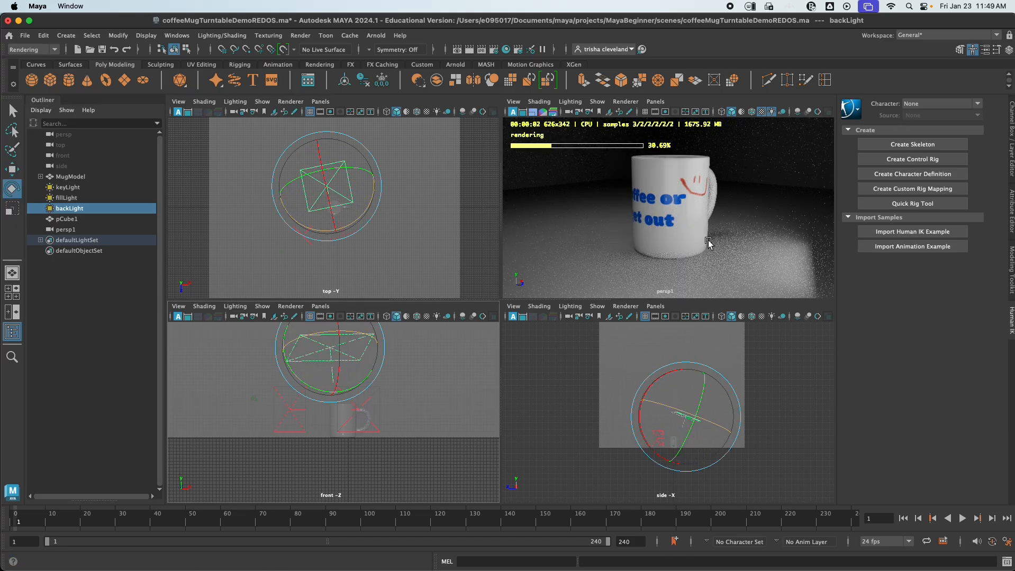
Scale up the fill light and the key light so both area lights are much larger than the mug
{"action": "left_click_drag", "start_coordinate": [709, 243], "coordinate": [715, 247], "text": "alt"}
{"action": "left_click", "coordinate": [377, 407]}
{"action": "left_click", "coordinate": [67, 198]}
{"action": "key", "text": "r"}
{"action": "left_click_drag", "start_coordinate": [289, 410], "coordinate": [407, 402]}
{"action": "left_click", "coordinate": [68, 187]}
{"action": "key", "text": "w"}
{"action": "left_click", "coordinate": [344, 238]}
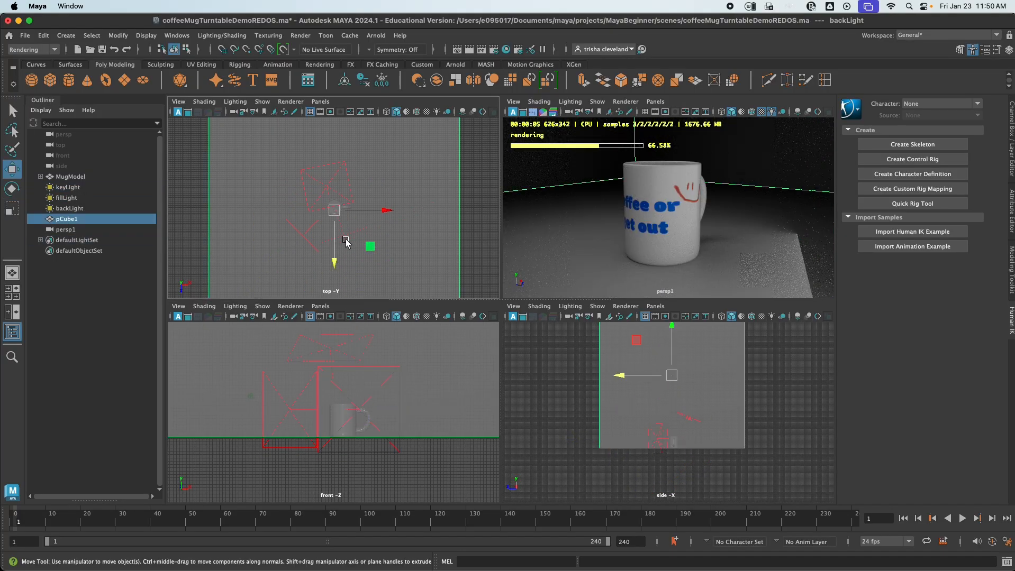
Move the key light farther forward and outward from the mug, and raise it until its lower edge meets the floor
{"action": "left_click", "coordinate": [347, 396]}
{"action": "left_click_drag", "start_coordinate": [346, 263], "coordinate": [346, 273]}
{"action": "left_click_drag", "start_coordinate": [397, 243], "coordinate": [404, 243]}
{"action": "left_click_drag", "start_coordinate": [371, 354], "coordinate": [371, 338]}
Raise the fill light to floor level, move it farther out from the mug and rotate it to about -53.9° in Y
{"action": "left_click", "coordinate": [298, 396]}
{"action": "left_click", "coordinate": [298, 397]}
{"action": "left_click_drag", "start_coordinate": [289, 354], "coordinate": [289, 337]}
{"action": "left_click_drag", "start_coordinate": [340, 393], "coordinate": [329, 393]}
{"action": "key", "text": "r"}
{"action": "key", "text": "e"}
{"action": "left_click_drag", "start_coordinate": [316, 278], "coordinate": [310, 281]}
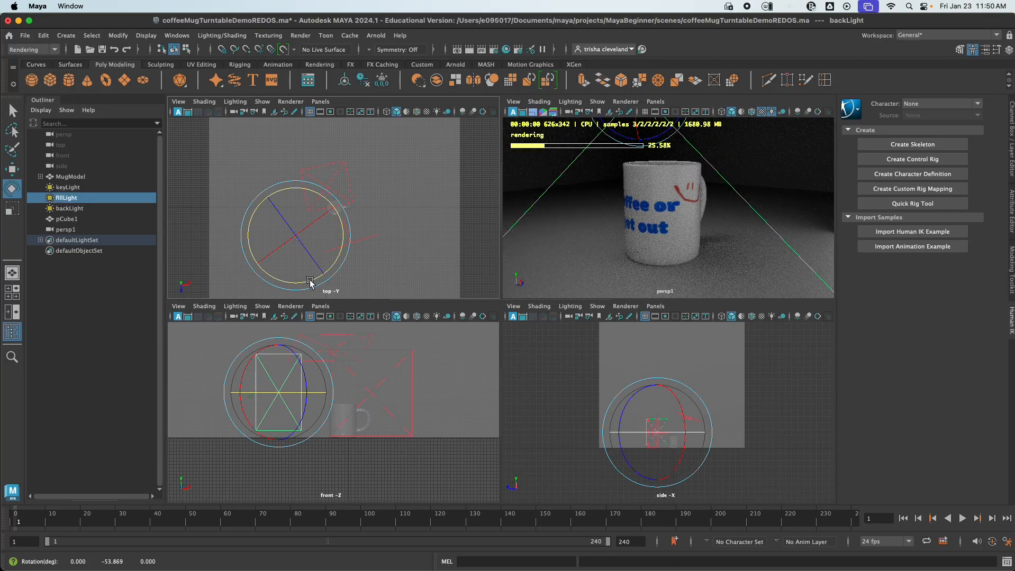
Fine-tune the back light's rotation above the mug and show the light attributes
{"action": "left_click", "coordinate": [345, 182]}
{"action": "left_click", "coordinate": [331, 345]}
{"action": "left_click", "coordinate": [70, 209]}
{"action": "left_click_drag", "start_coordinate": [339, 366], "coordinate": [304, 358]}
{"action": "left_click", "coordinate": [985, 50]}
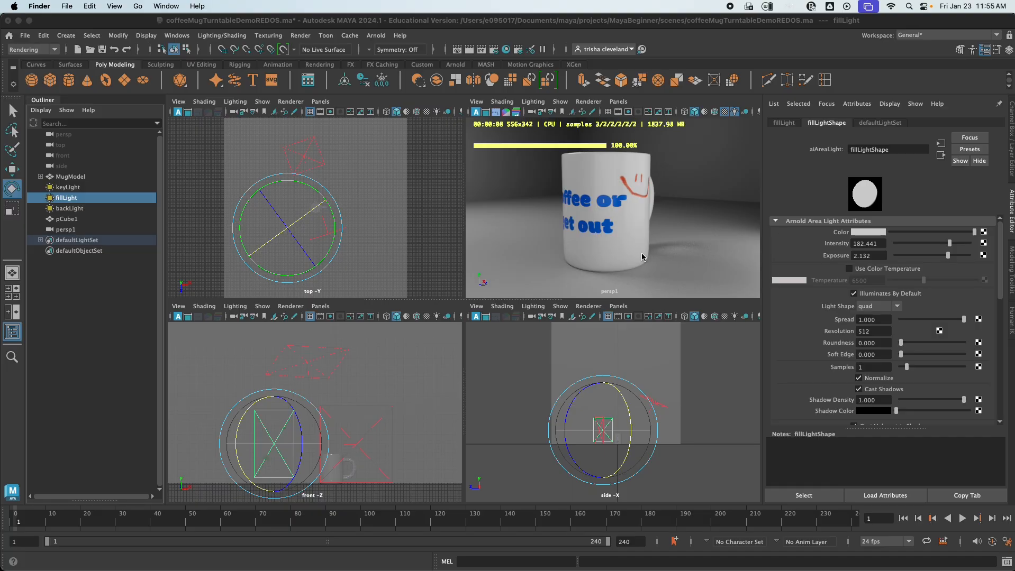
Bevel the edges of the enclosing cube, using the Modeling tools
{"action": "left_click", "coordinate": [728, 214]}
{"action": "key", "text": "space"}
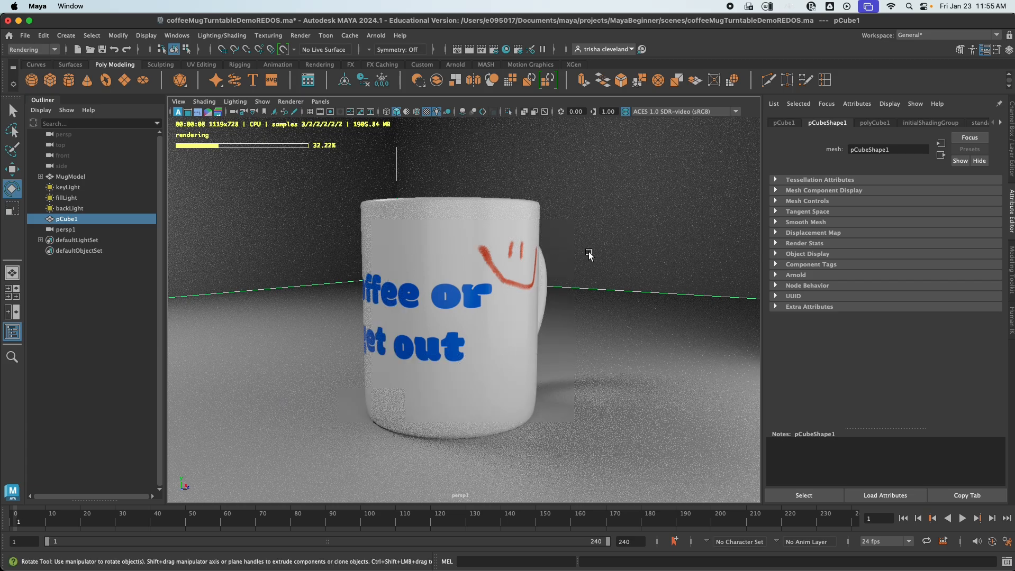
{"action": "key", "text": "space"}
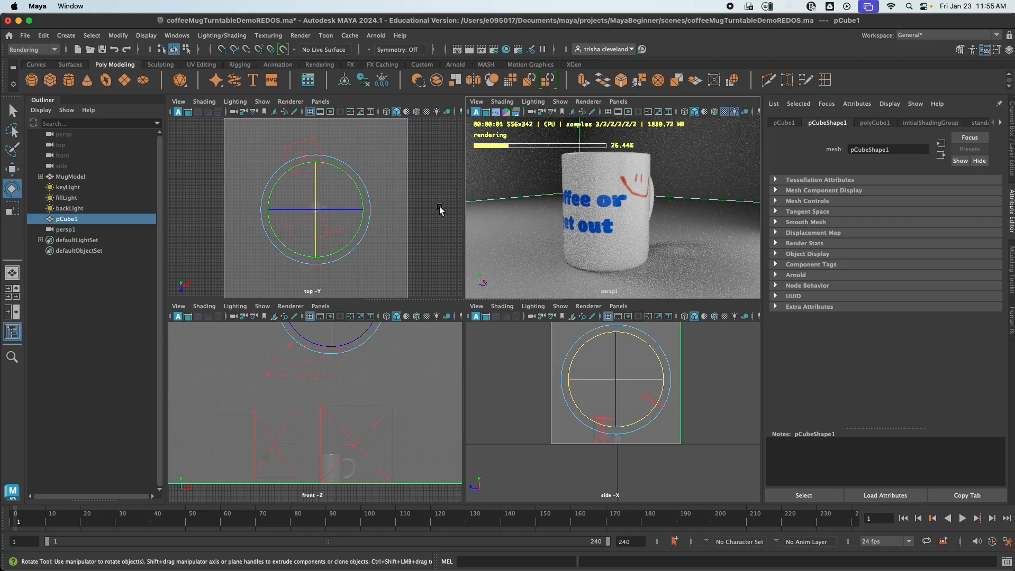
{"action": "left_click", "coordinate": [959, 49]}
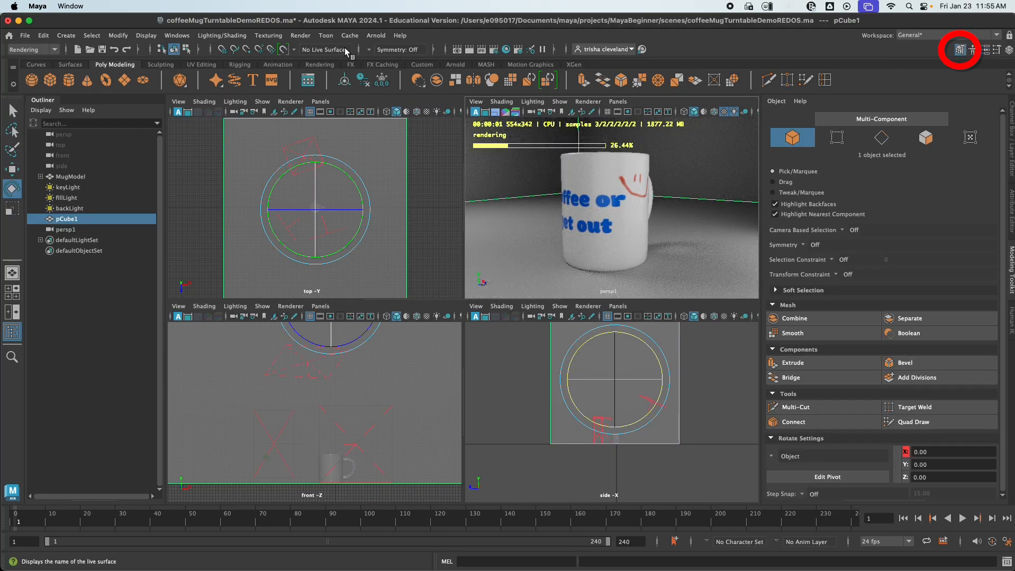
{"action": "left_click", "coordinate": [16, 50]}
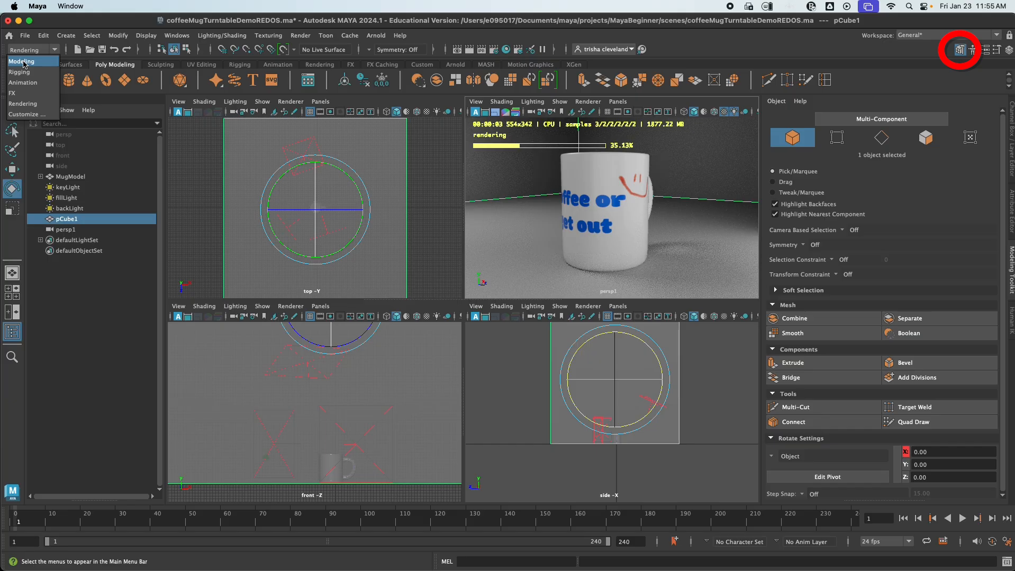
{"action": "left_click", "coordinate": [22, 62]}
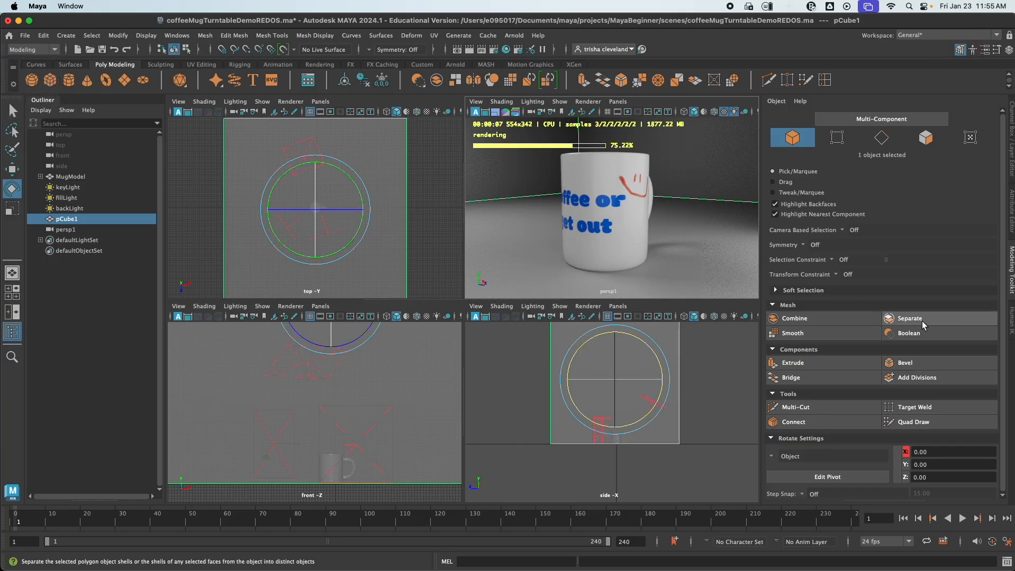
{"action": "left_click", "coordinate": [905, 363]}
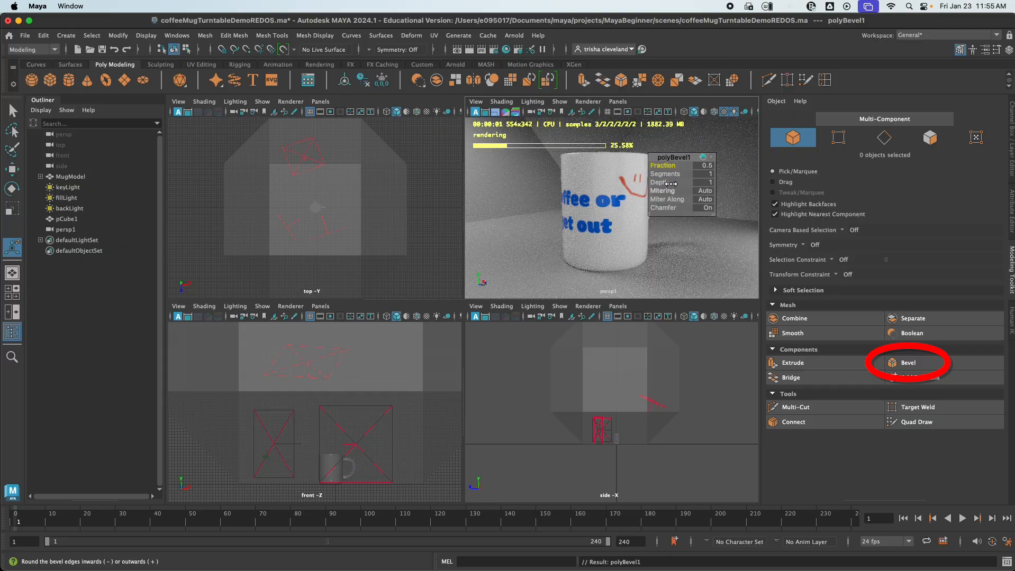
Set the cube bevel's segments to 6 to round off the room's corners
{"action": "left_click", "coordinate": [697, 175]}
{"action": "type", "text": "3"}
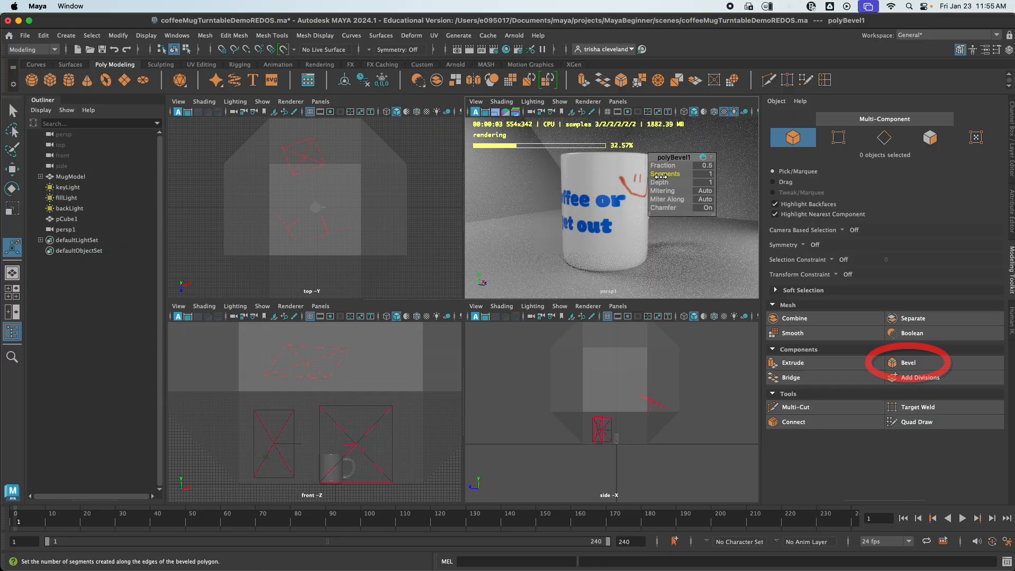
{"action": "key", "text": "Return"}
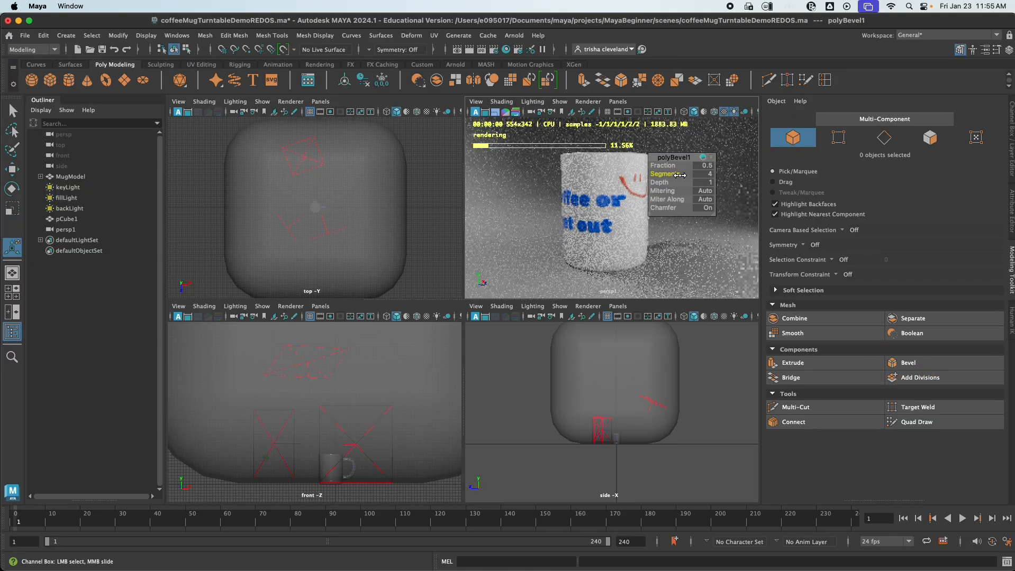
{"action": "left_click_drag", "start_coordinate": [675, 175], "coordinate": [686, 175]}
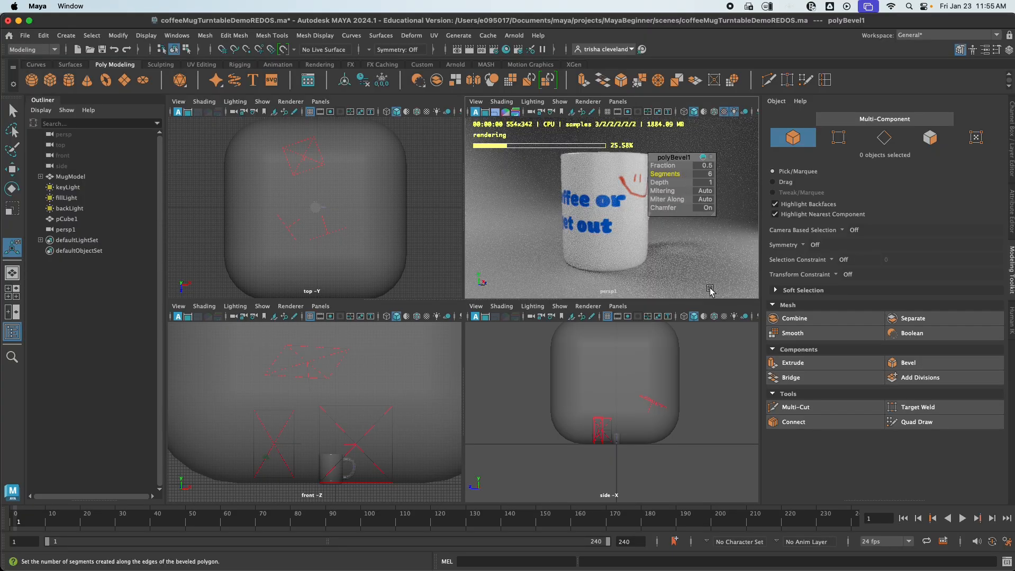
{"action": "left_click", "coordinate": [711, 390]}
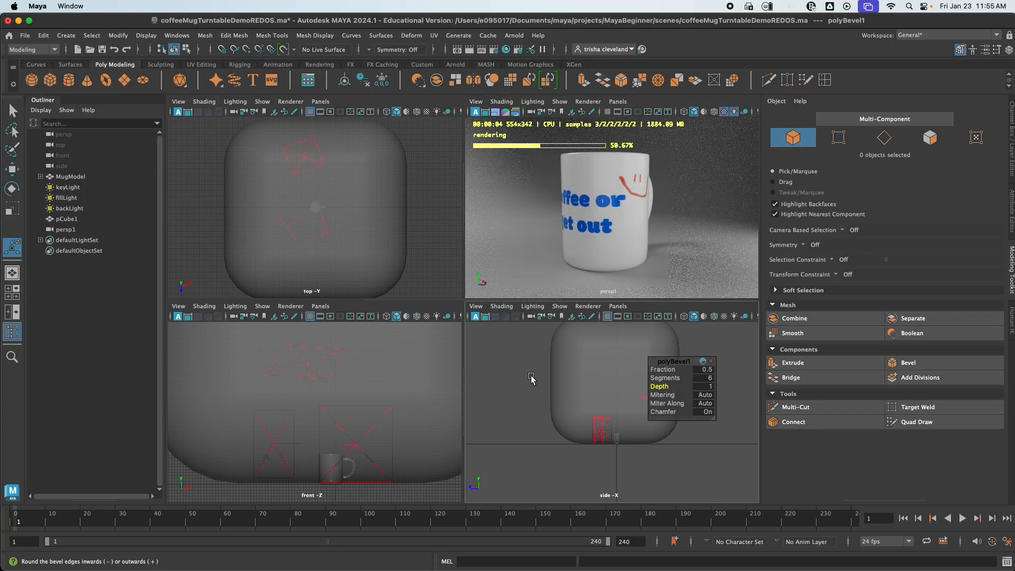
Set the cube bevel's fraction to 0.6 and deselect the cube
{"action": "left_click", "coordinate": [555, 378]}
{"action": "middle_click_drag", "start_coordinate": [554, 377], "coordinate": [550, 358]}
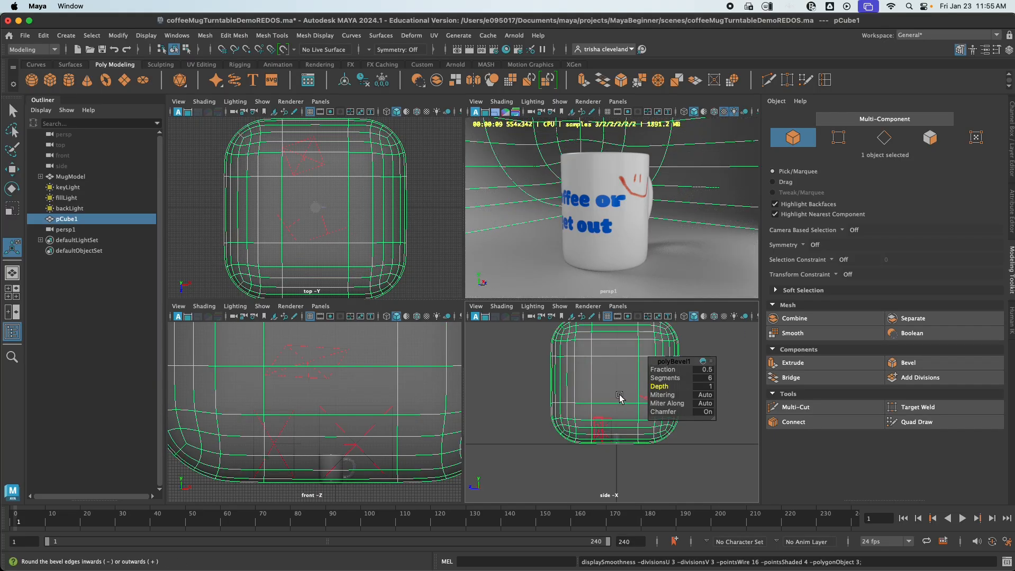
{"action": "left_click", "coordinate": [661, 369]}
{"action": "middle_click_drag", "start_coordinate": [661, 370], "coordinate": [662, 372]}
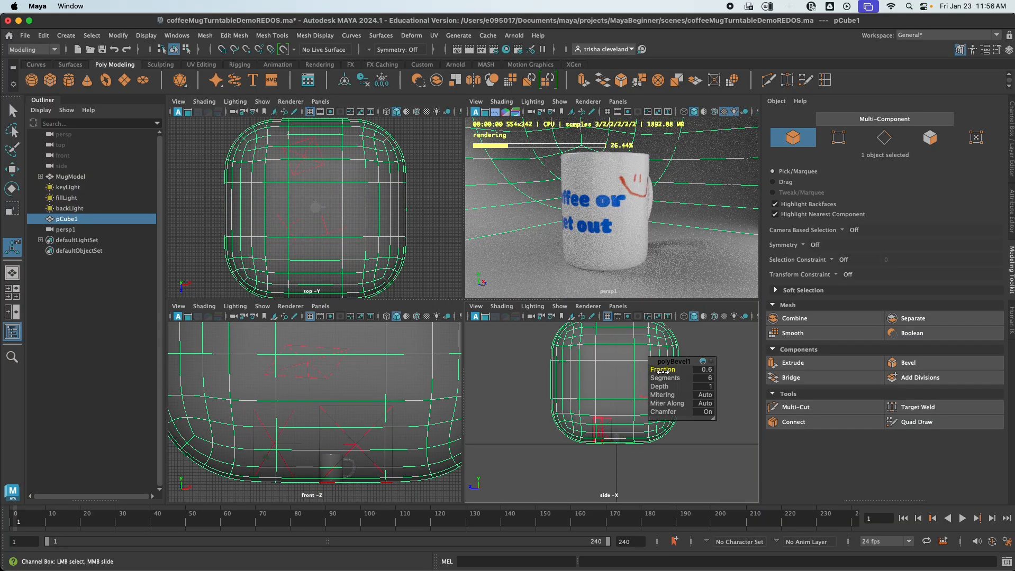
{"action": "left_click", "coordinate": [724, 491]}
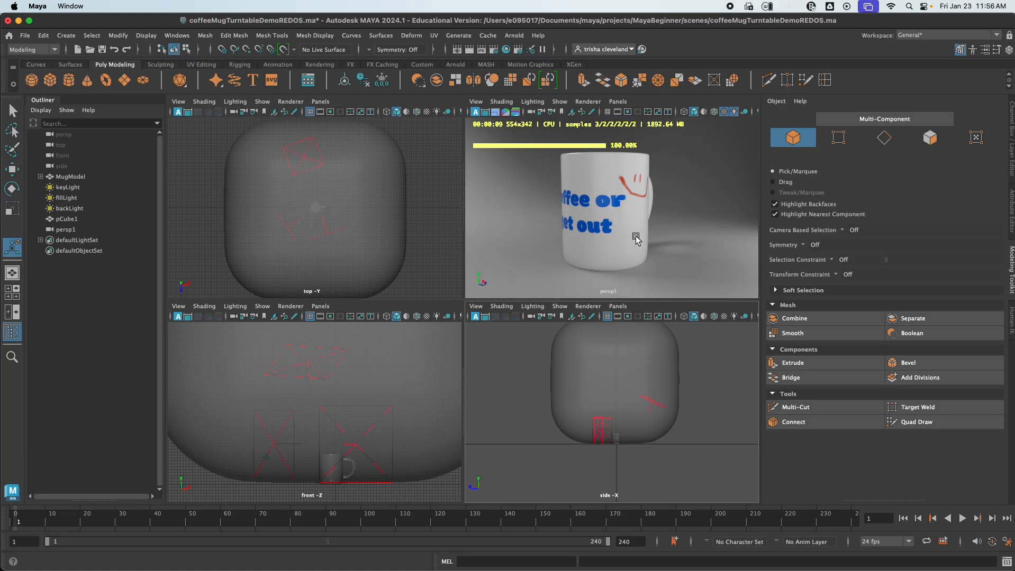
Examine the mug against the rounded room in the enlarged rendered camera view, with nothing selected
{"action": "left_click", "coordinate": [708, 236]}
{"action": "key", "text": "t"}
{"action": "key", "text": "space"}
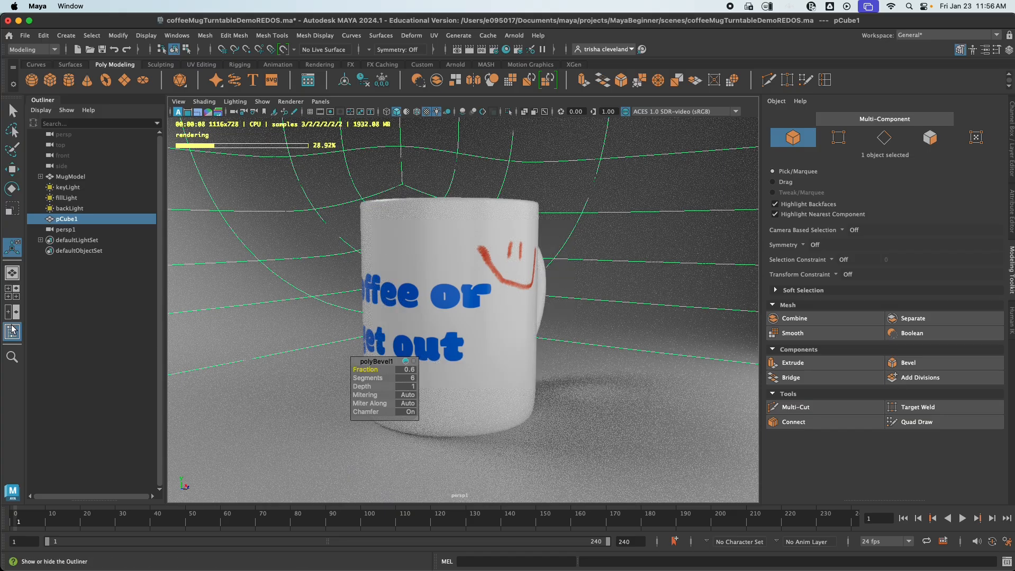
{"action": "left_click", "coordinate": [42, 326]}
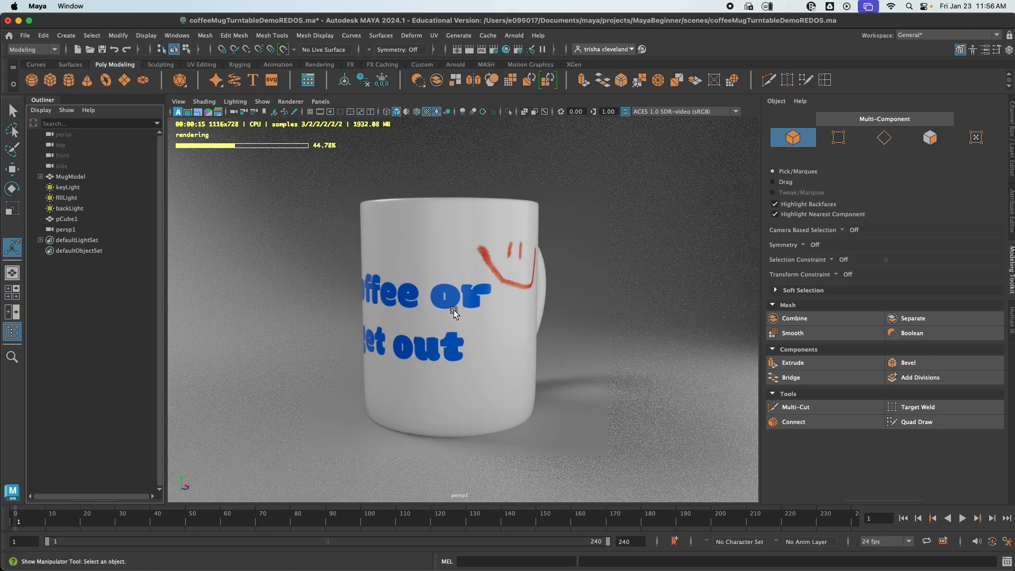
{"action": "key", "text": "space"}
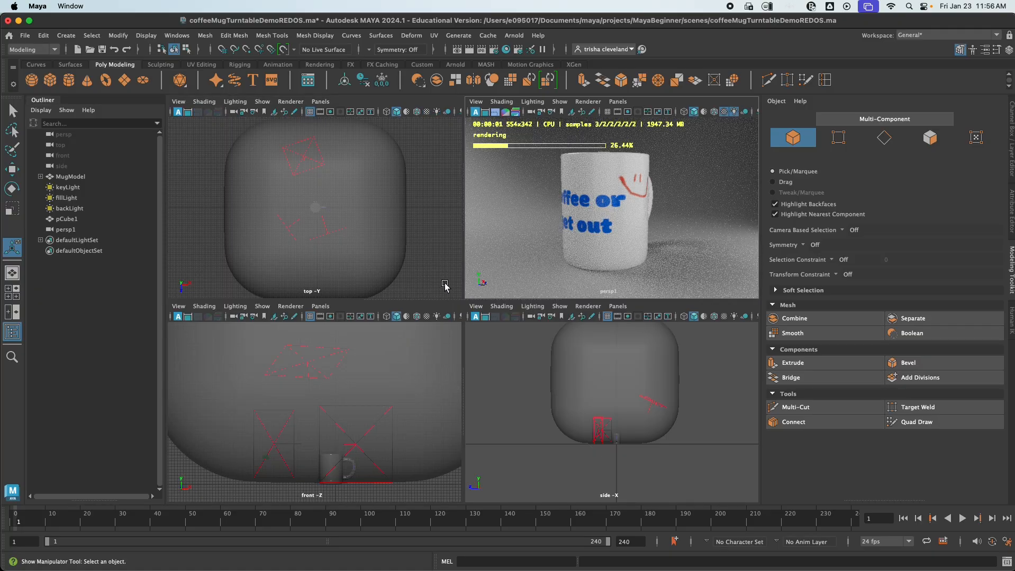
Switch back to the Rendering menu set and review the file output, frame range and image size in the Render Settings
{"action": "left_click", "coordinate": [32, 49]}
{"action": "left_click", "coordinate": [22, 104]}
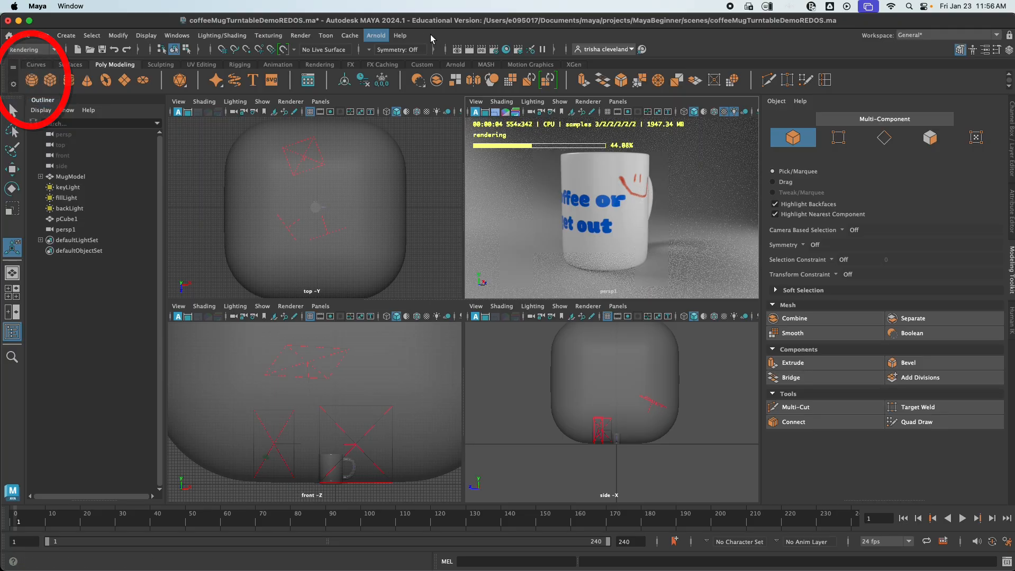
{"action": "left_click", "coordinate": [300, 35]}
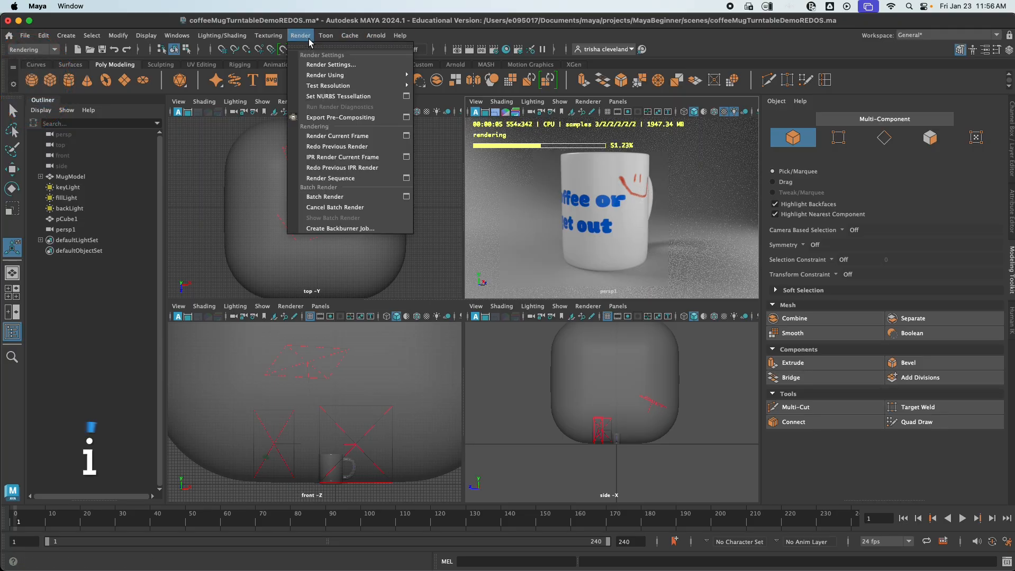
{"action": "left_click", "coordinate": [341, 66]}
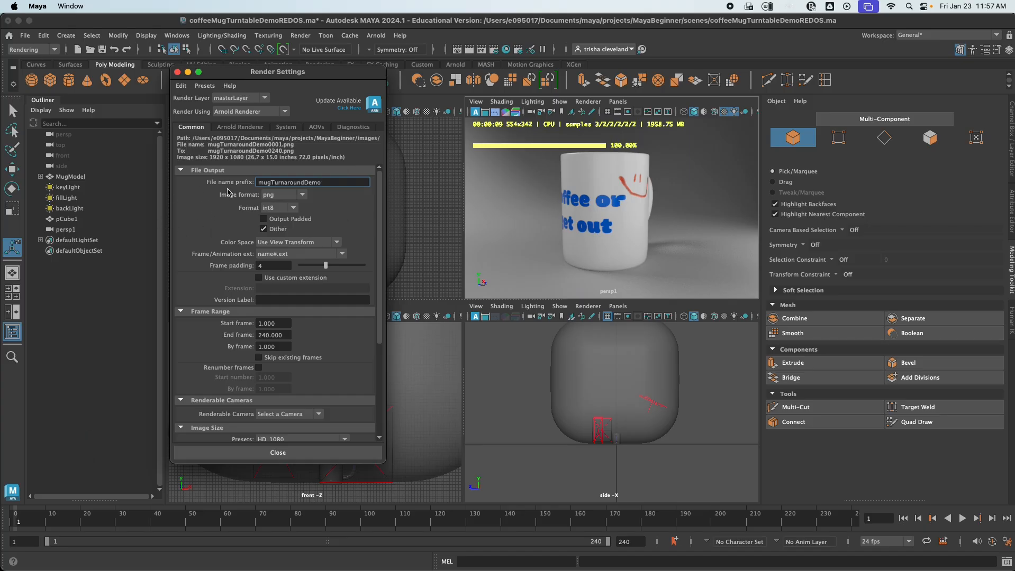
{"action": "scroll", "coordinate": [221, 261], "scroll_direction": "down", "scroll_amount": 3}
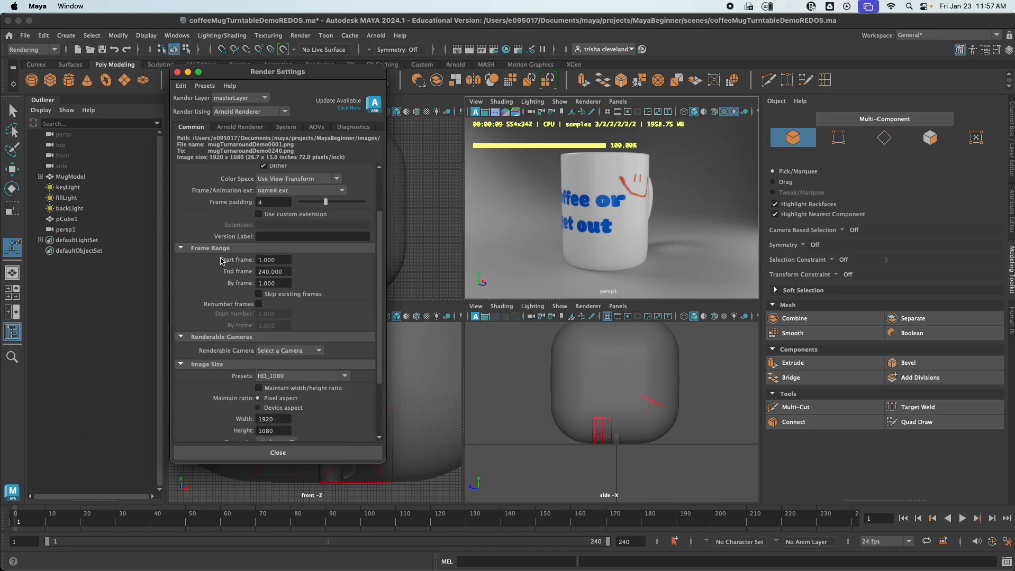
{"action": "scroll", "coordinate": [221, 261], "scroll_direction": "down", "scroll_amount": 4}
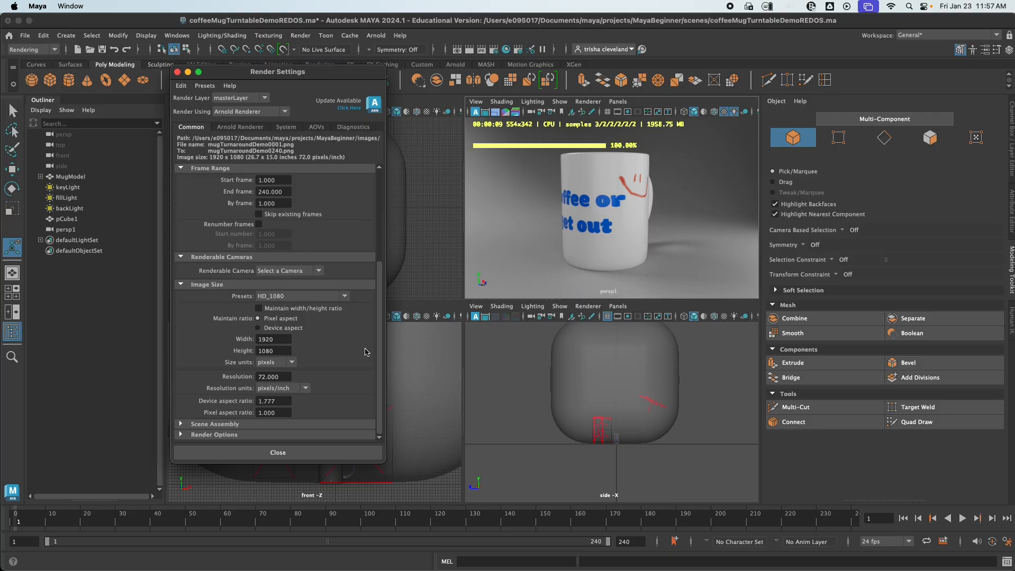
{"action": "left_click", "coordinate": [177, 72]}
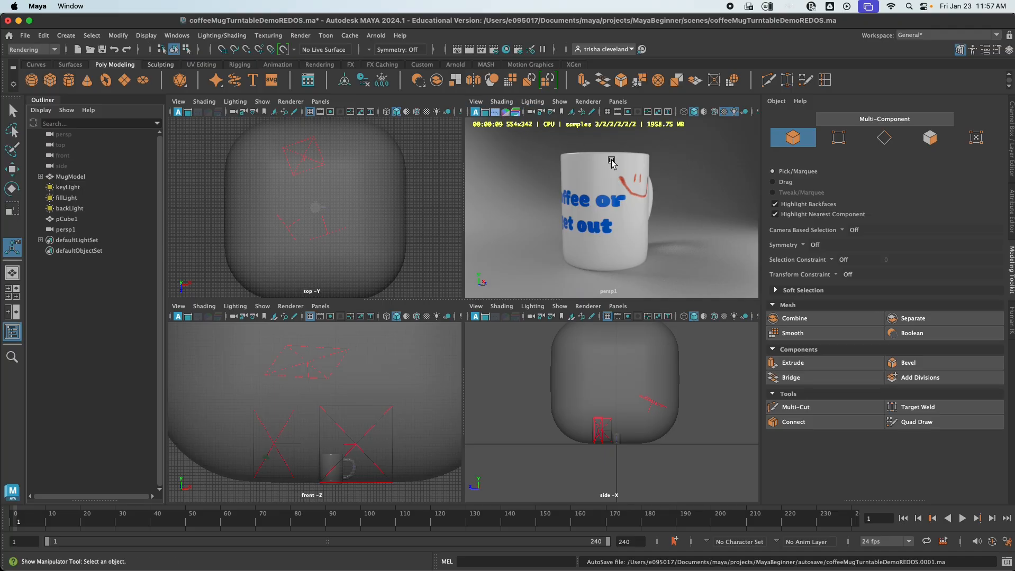
Enlarge the persp1 camera view, turn on its Resolution Gate and reframe the mug within the gate
{"action": "key", "text": "space"}
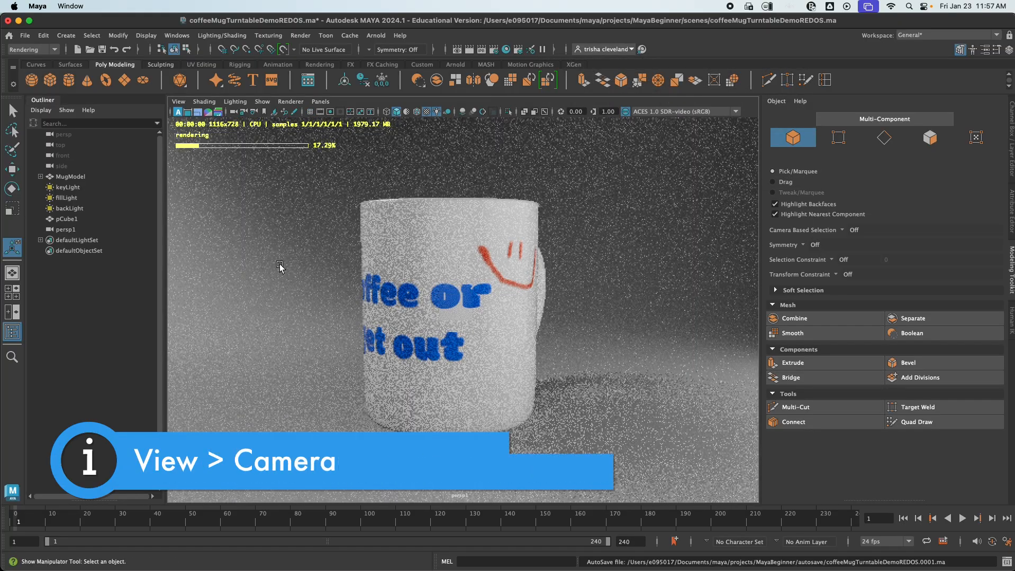
{"action": "left_click", "coordinate": [178, 102]}
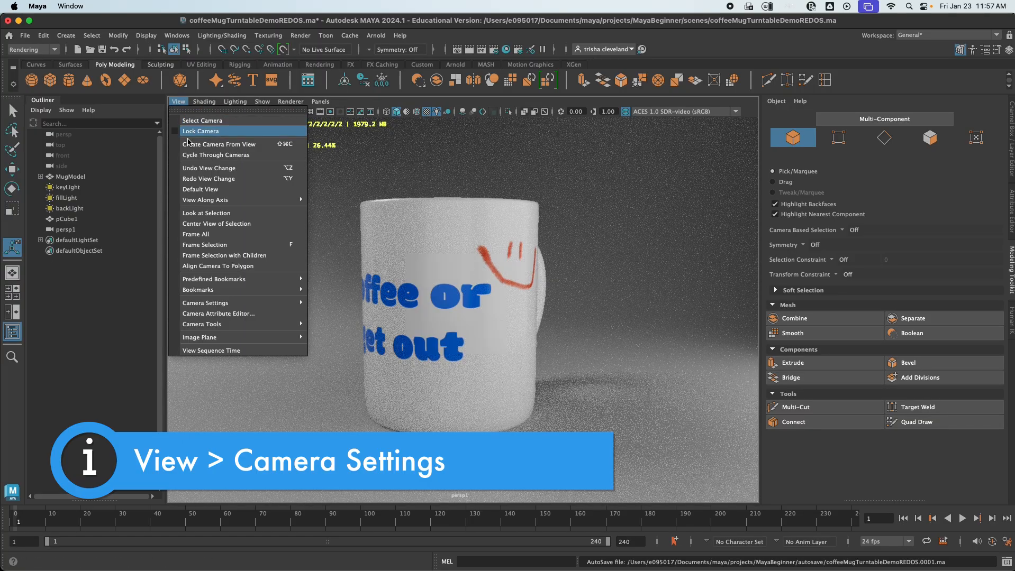
{"action": "mouse_move", "coordinate": [239, 307]}
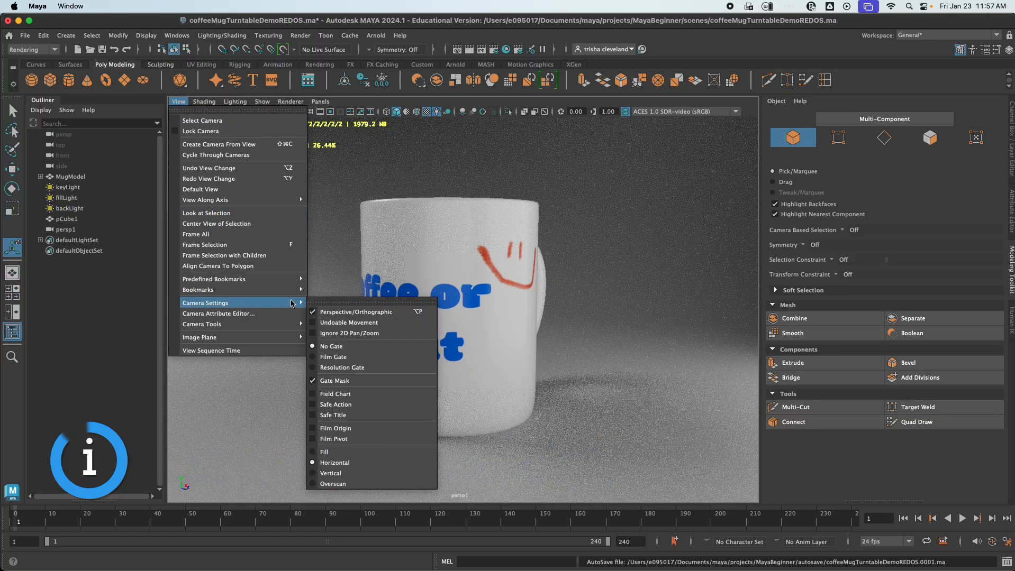
{"action": "left_click", "coordinate": [391, 370]}
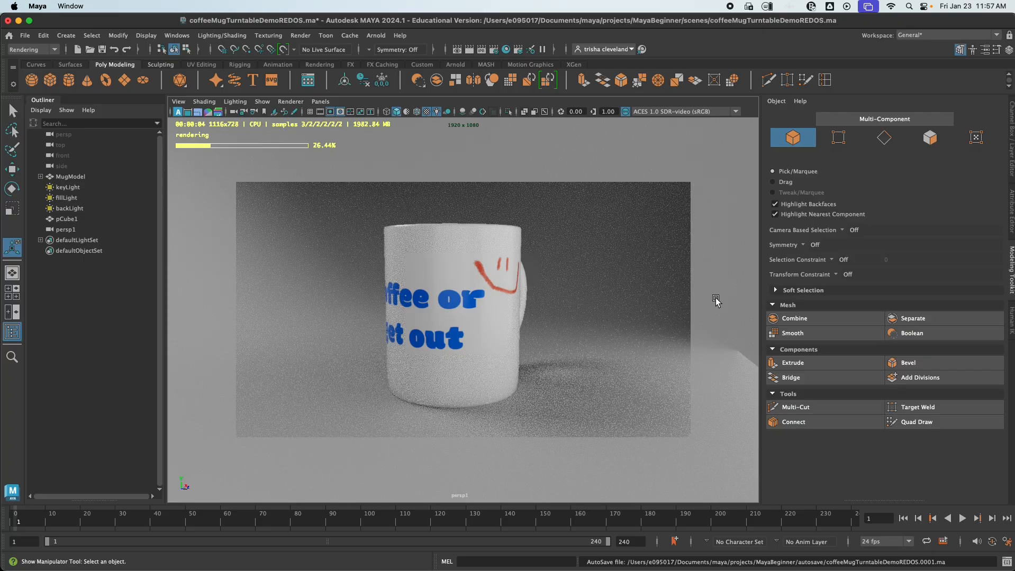
{"action": "right_click_drag", "start_coordinate": [715, 298], "coordinate": [519, 335], "text": "alt"}
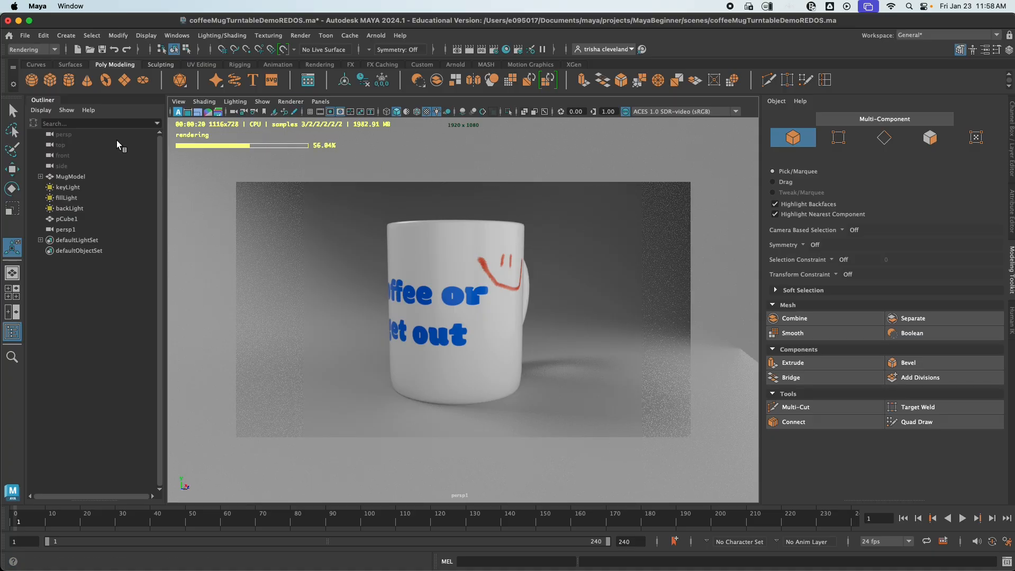
Switch to the Animation menu set and create a 120-frame counterclockwise turntable around the mug model
{"action": "left_click", "coordinate": [46, 50]}
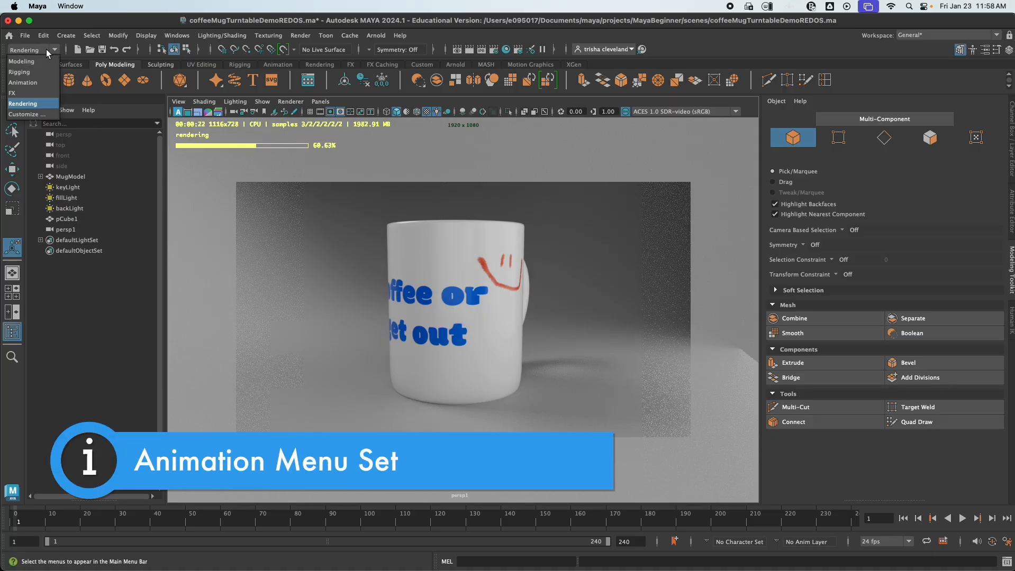
{"action": "left_click", "coordinate": [21, 83]}
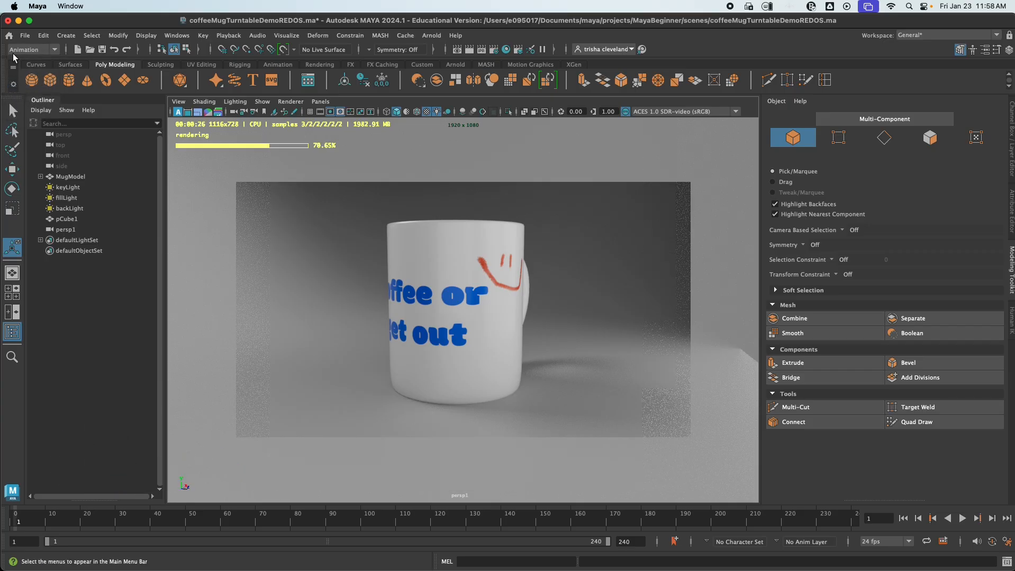
{"action": "left_click", "coordinate": [284, 38]}
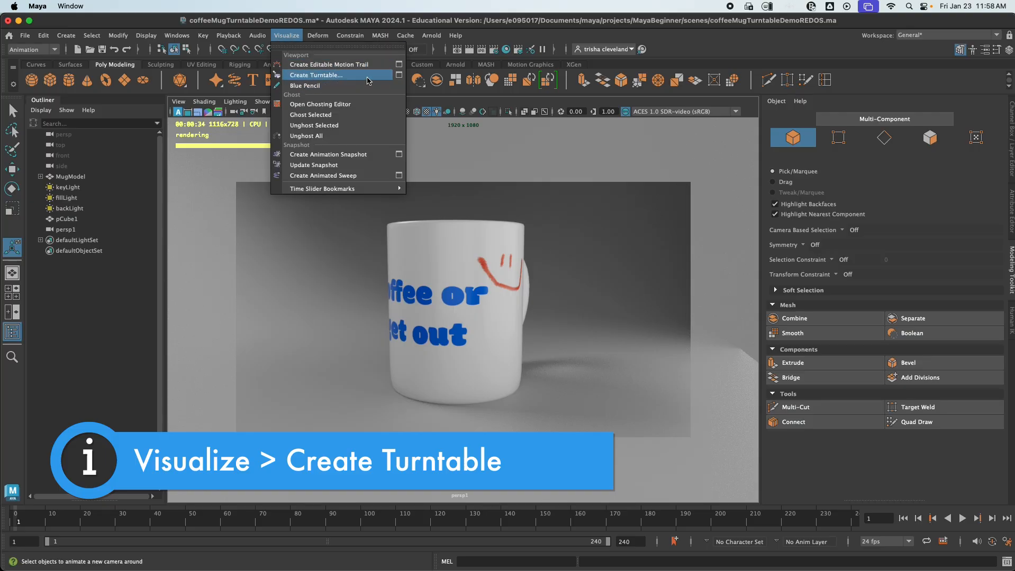
{"action": "left_click", "coordinate": [399, 77]}
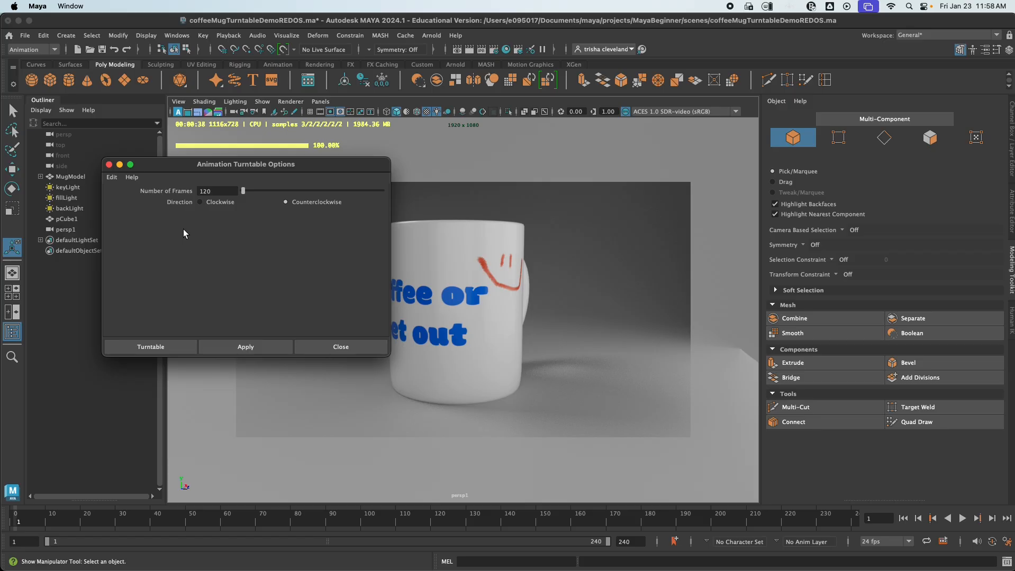
{"action": "double_click", "coordinate": [214, 192]}
{"action": "left_click_drag", "start_coordinate": [266, 159], "coordinate": [239, 150]}
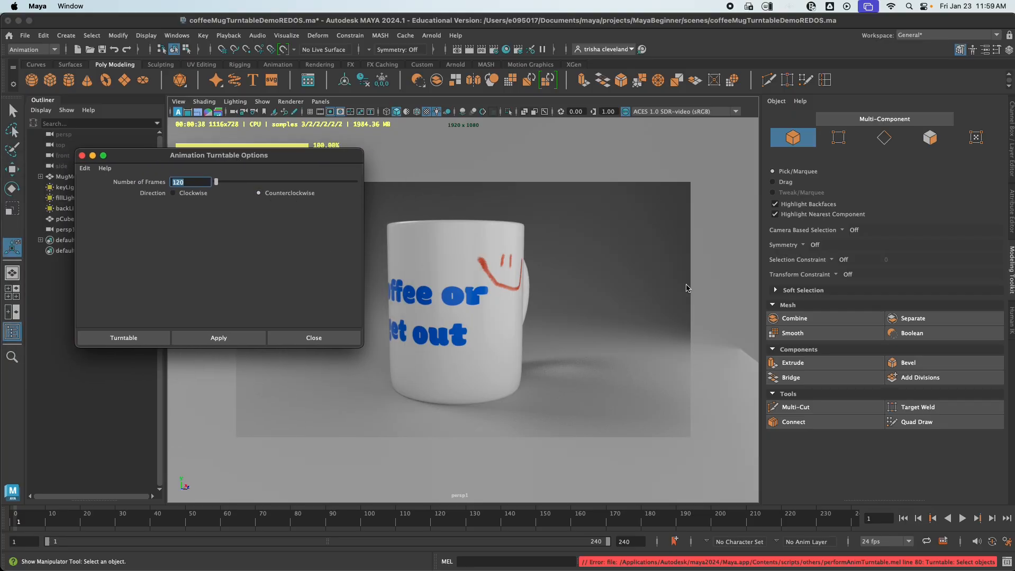
{"action": "left_click", "coordinate": [485, 270]}
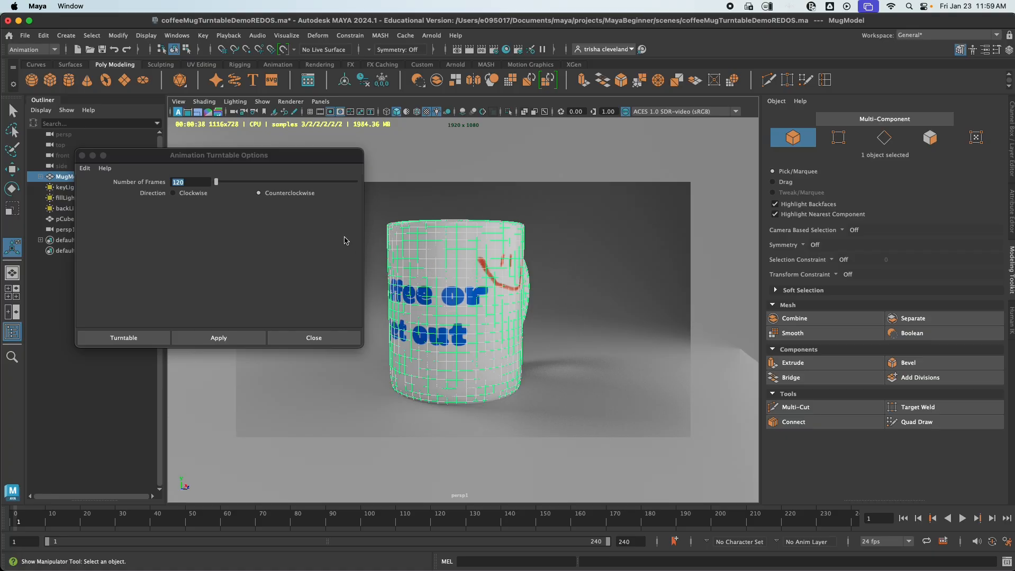
{"action": "left_click", "coordinate": [99, 337]}
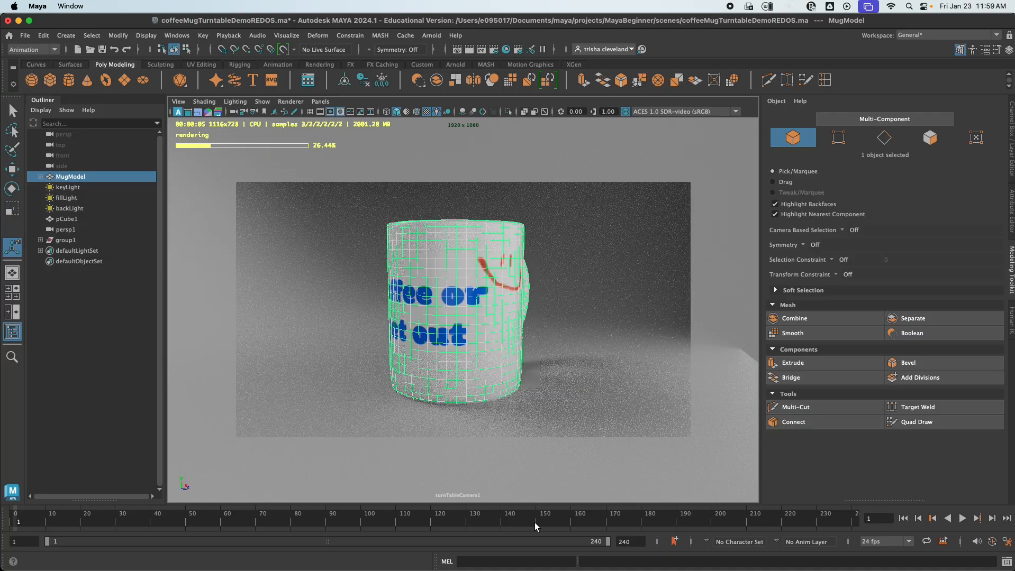
Play the turntable animation and set the playback range's end frame to 120
{"action": "left_click", "coordinate": [962, 520]}
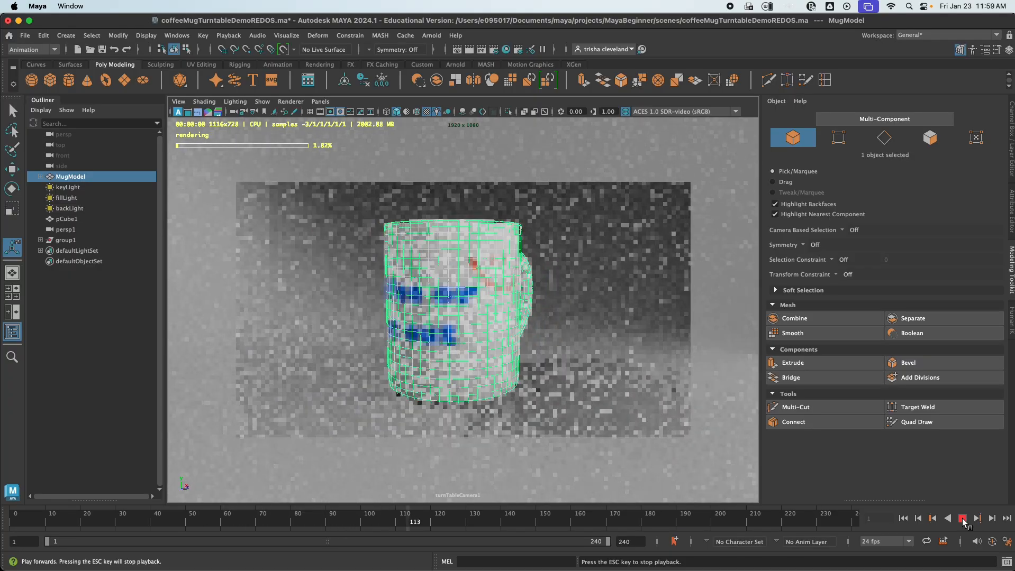
{"action": "left_click", "coordinate": [962, 520]}
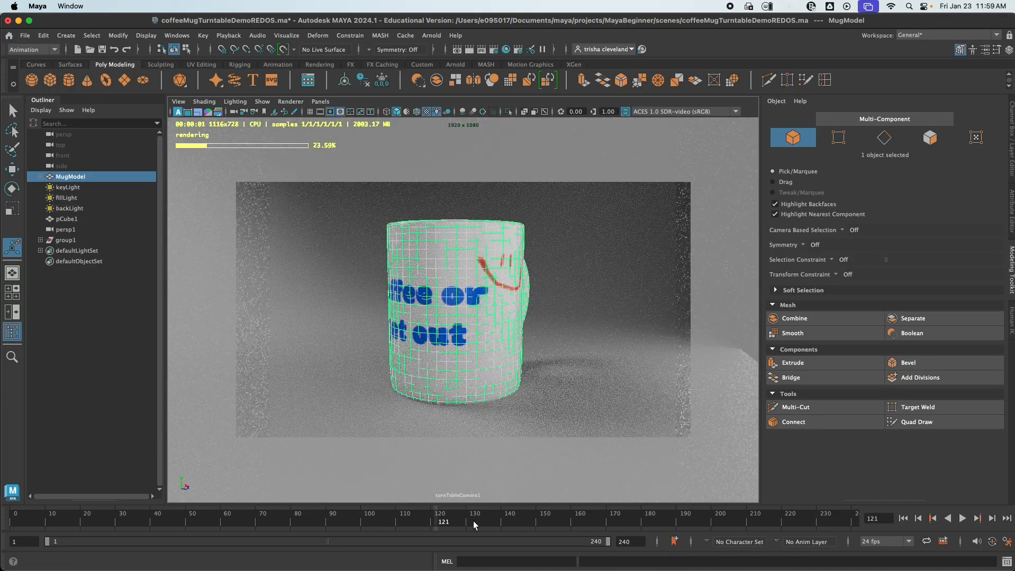
{"action": "left_click", "coordinate": [630, 542]}
{"action": "type", "text": "120"}
{"action": "key", "text": "Return"}
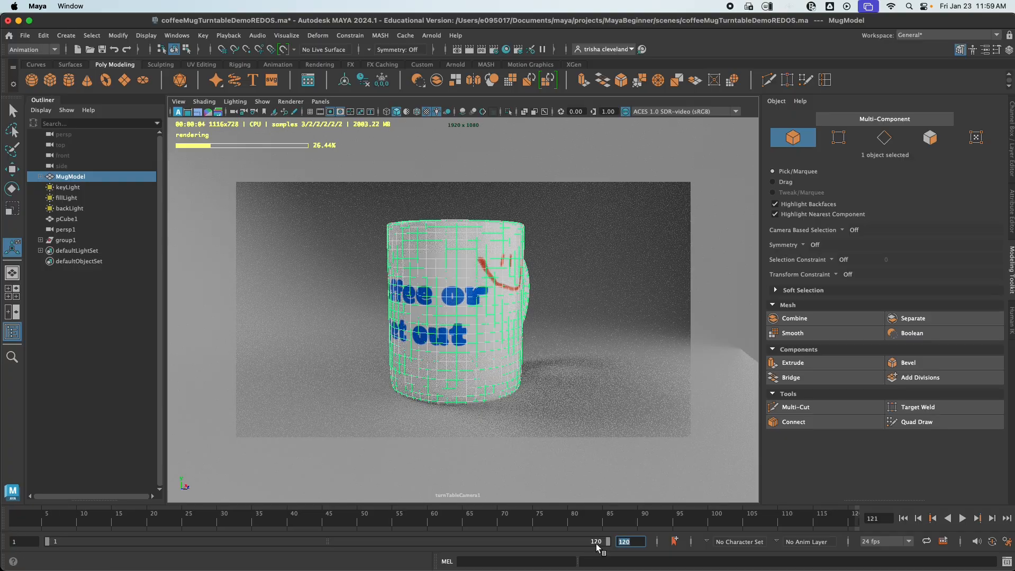
Preview the shortened turntable, check the timeline's playback speed options and return to frame 1
{"action": "left_click", "coordinate": [964, 519]}
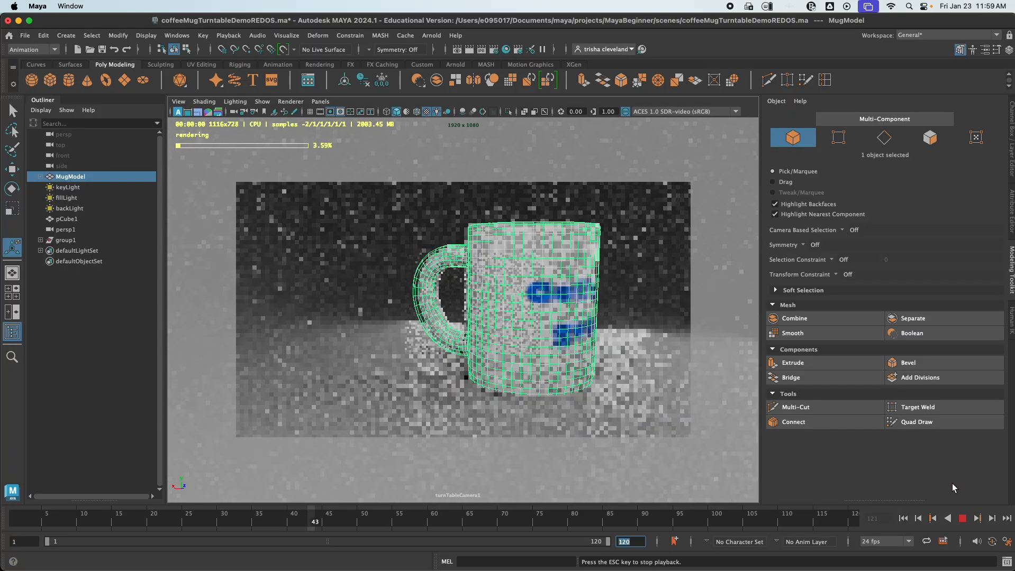
{"action": "left_click", "coordinate": [962, 519]}
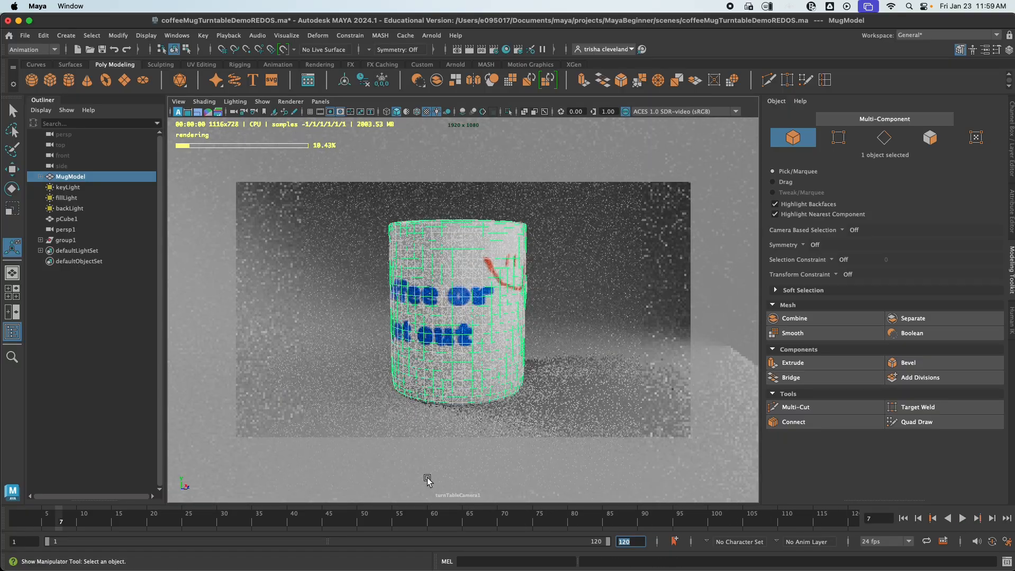
{"action": "right_click", "coordinate": [377, 519]}
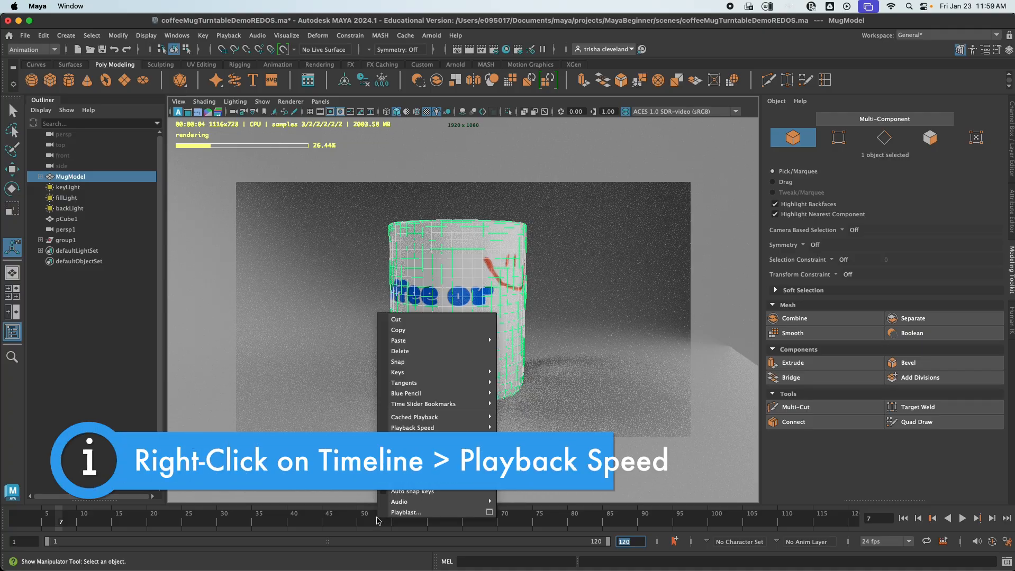
{"action": "mouse_move", "coordinate": [424, 427]}
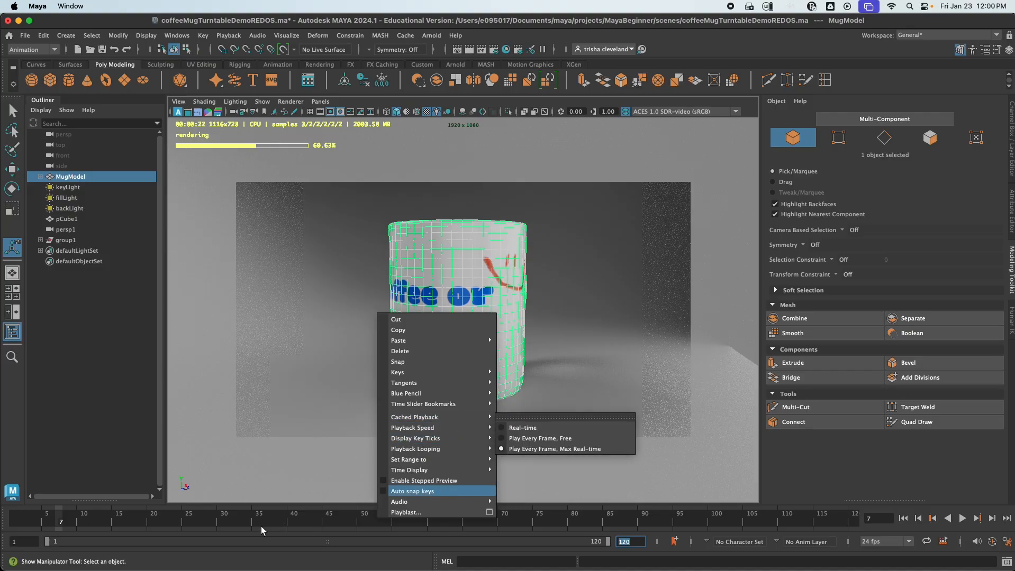
{"action": "left_click", "coordinate": [961, 519]}
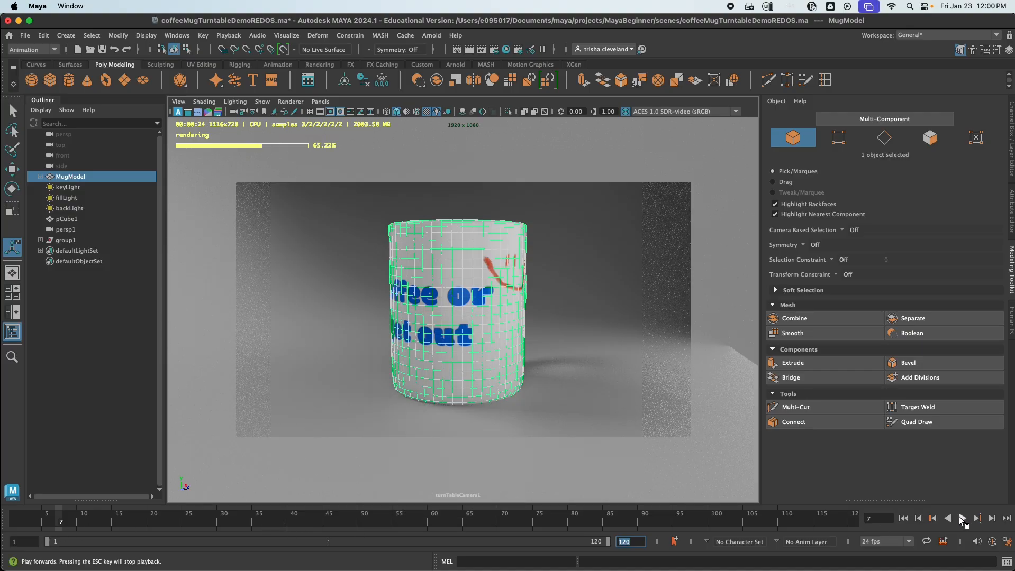
{"action": "left_click", "coordinate": [961, 519]}
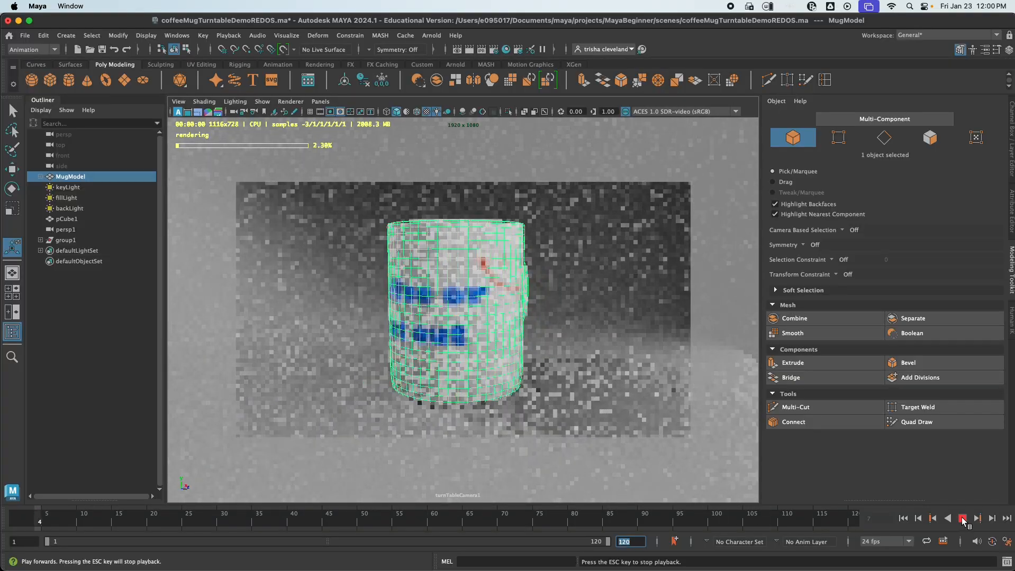
{"action": "left_click", "coordinate": [962, 523]}
{"action": "left_click", "coordinate": [903, 519]}
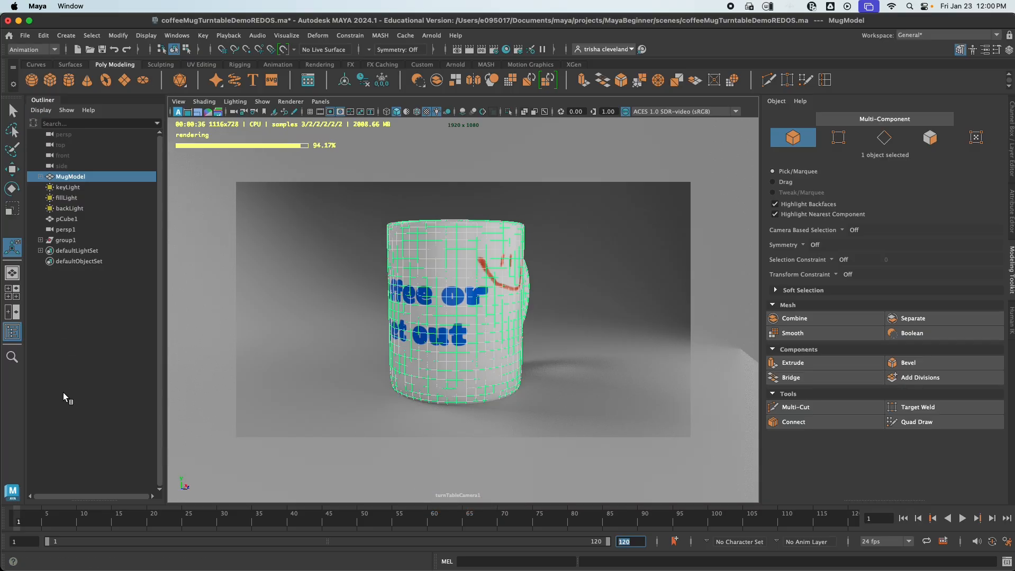
Select and expand group1 in the Outliner to examine the turntable camera inside it
{"action": "left_click", "coordinate": [176, 36]}
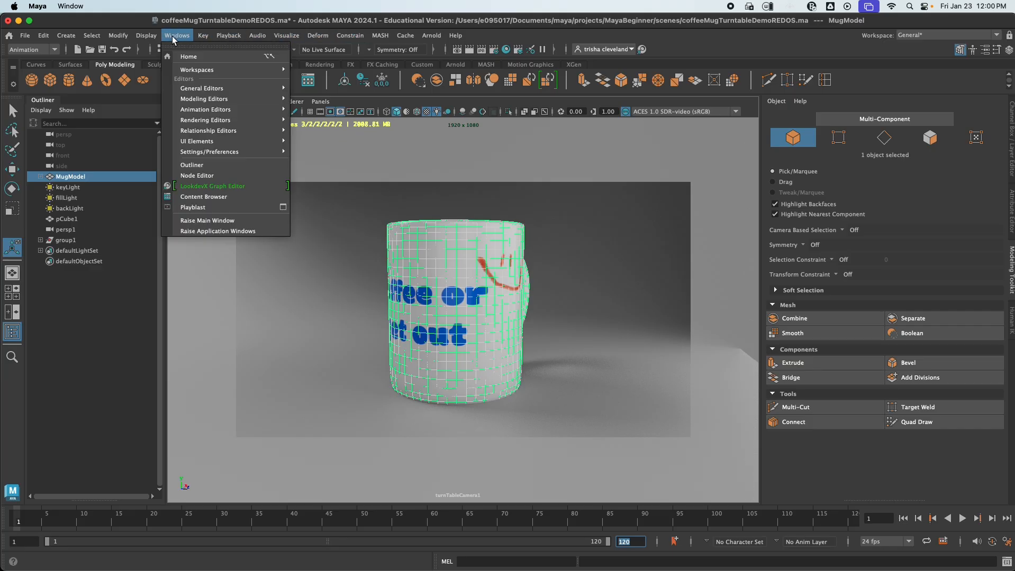
{"action": "mouse_move", "coordinate": [181, 89]}
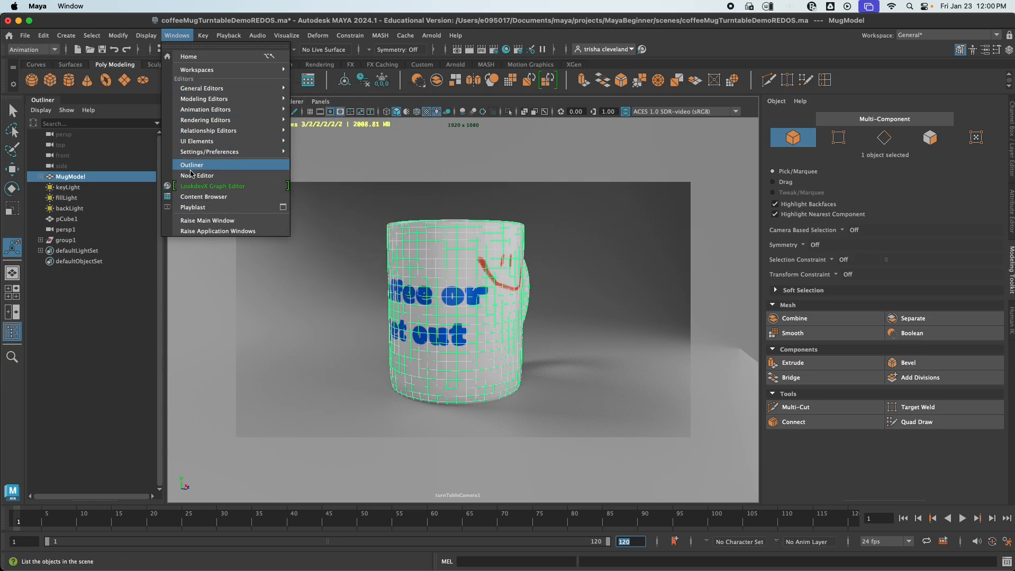
{"action": "left_click", "coordinate": [66, 372]}
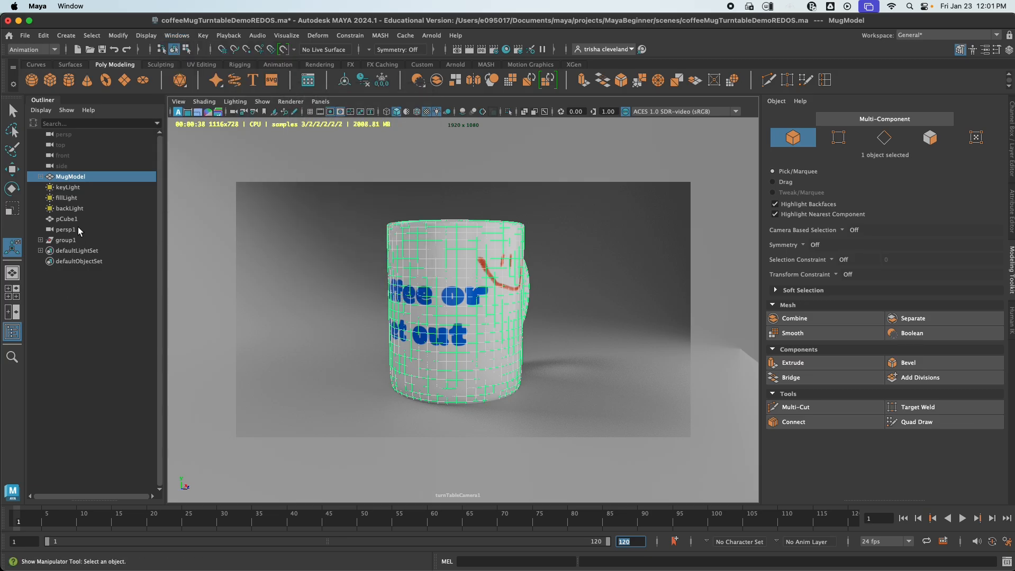
{"action": "left_click", "coordinate": [66, 240]}
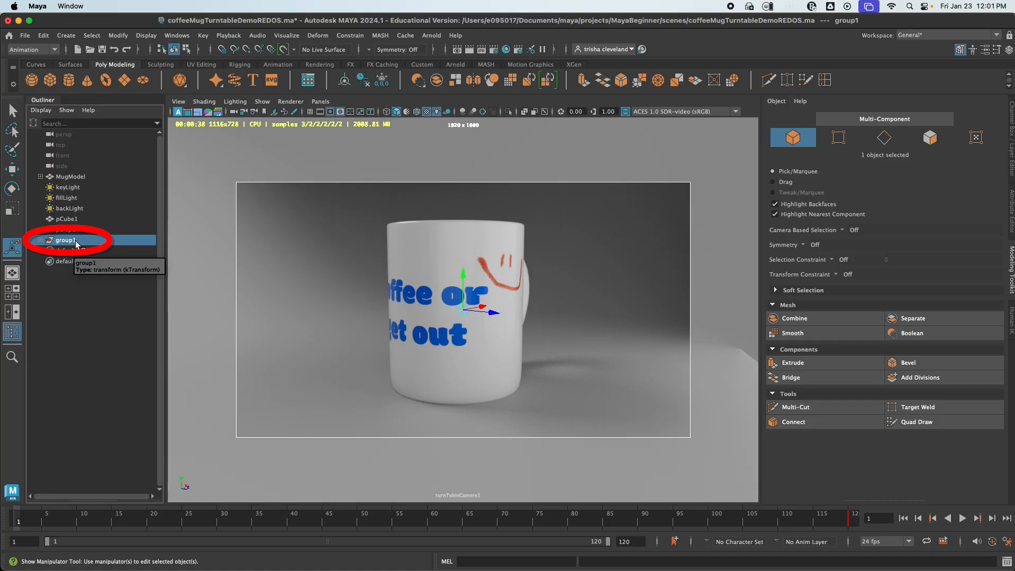
{"action": "left_click", "coordinate": [40, 241]}
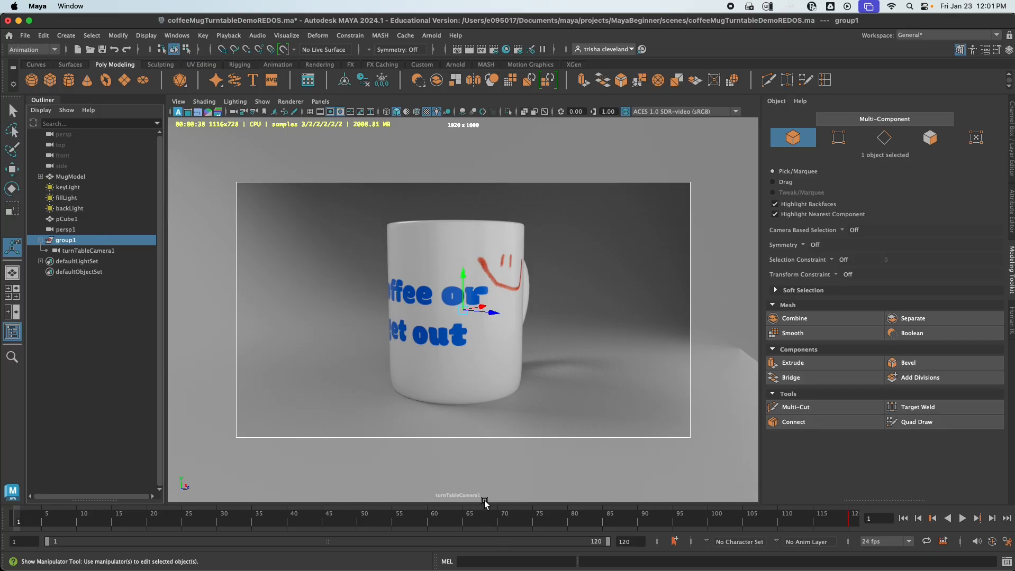
{"action": "left_click", "coordinate": [92, 301]}
{"action": "left_click", "coordinate": [67, 241]}
Parent keyLight, fillLight, backLight and the room cube pCube1 under group1 with the turntable camera
{"action": "left_click", "coordinate": [69, 188]}
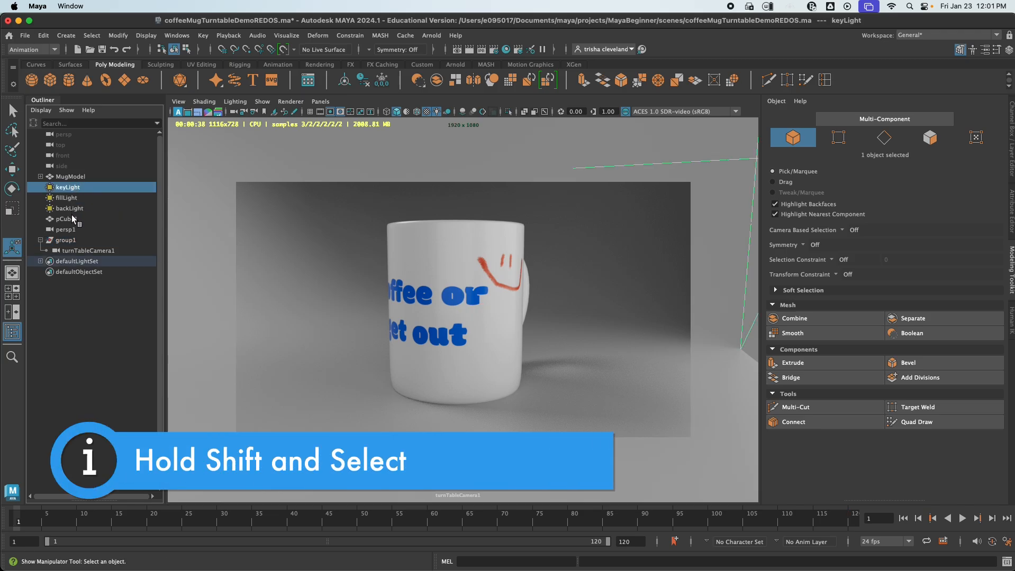
{"action": "left_click", "coordinate": [72, 214], "text": "shift"}
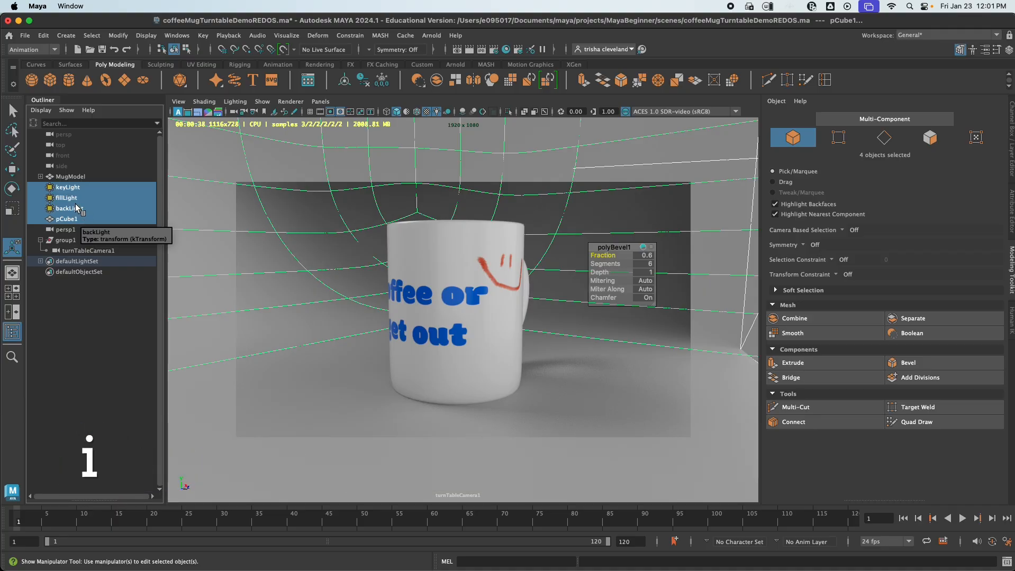
{"action": "middle_click_drag", "start_coordinate": [79, 210], "coordinate": [76, 246]}
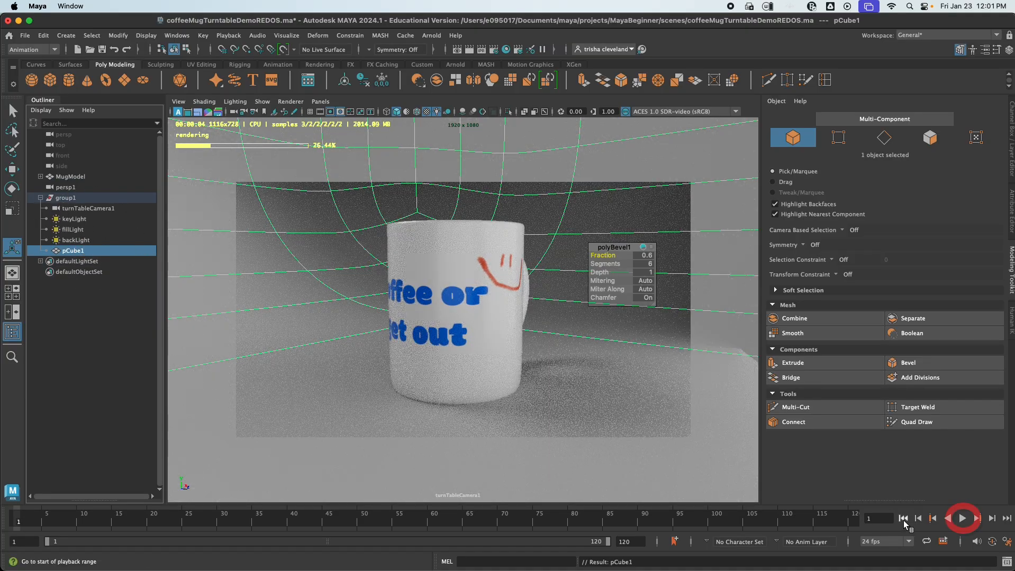
Play the turntable with the grouped lights and room, and return the timeline to frame 1
{"action": "left_click", "coordinate": [962, 519]}
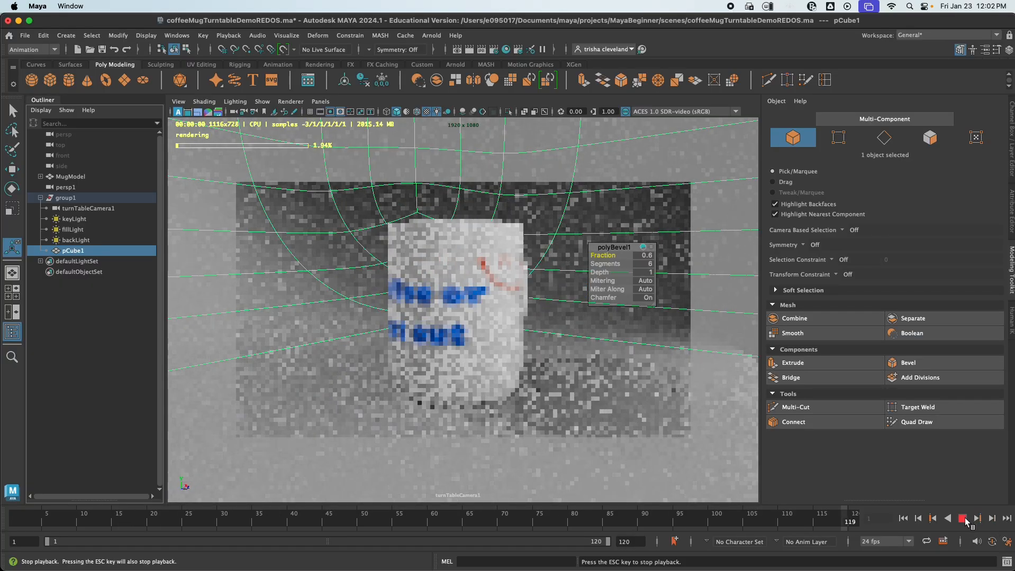
{"action": "left_click", "coordinate": [964, 520]}
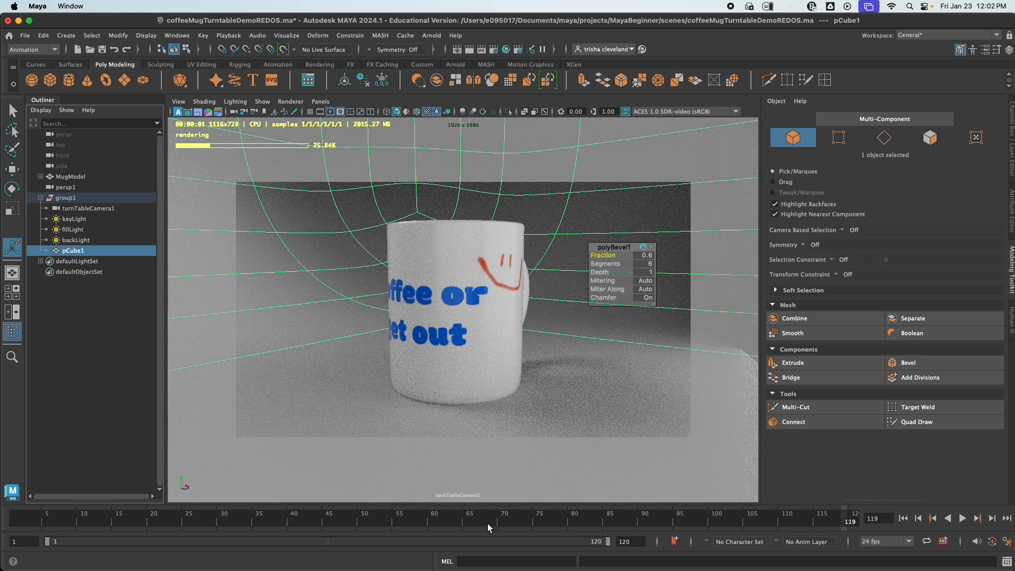
{"action": "mouse_move", "coordinate": [487, 527]}
{"action": "left_mouse_down"}
{"action": "mouse_move", "coordinate": [113, 488]}
{"action": "mouse_move", "coordinate": [438, 508]}
{"action": "mouse_move", "coordinate": [275, 505]}
{"action": "mouse_move", "coordinate": [339, 492]}
{"action": "mouse_move", "coordinate": [423, 497]}
{"action": "mouse_move", "coordinate": [228, 491]}
{"action": "mouse_move", "coordinate": [125, 508]}
{"action": "mouse_move", "coordinate": [854, 511]}
{"action": "mouse_move", "coordinate": [16, 492]}
{"action": "mouse_move", "coordinate": [2, 470]}
{"action": "left_mouse_up"}
Switch to the Rendering menu set, open the Render Settings and use mugTurnaroundDemo as the file name prefix
{"action": "left_click", "coordinate": [38, 50]}
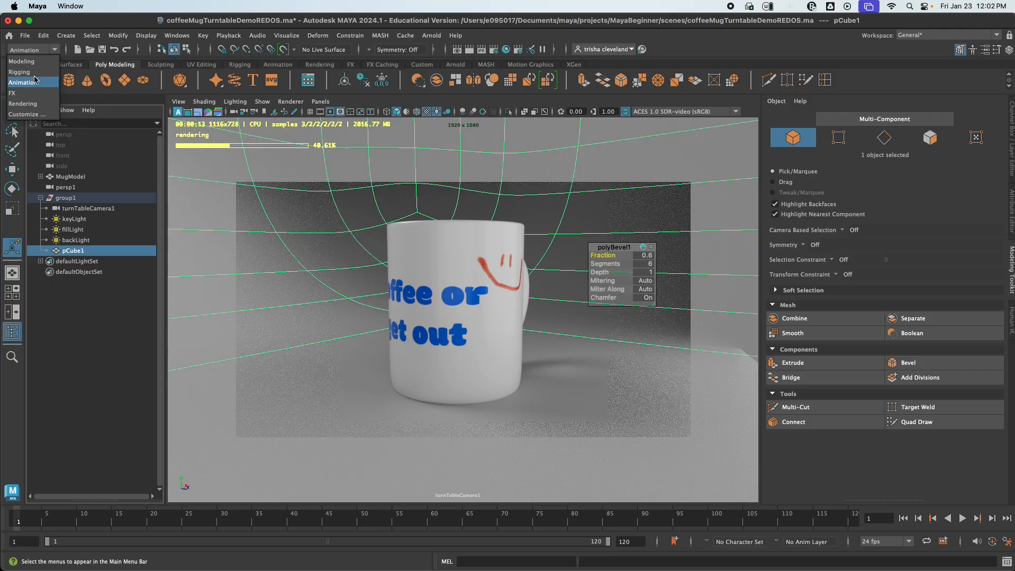
{"action": "left_click", "coordinate": [40, 104]}
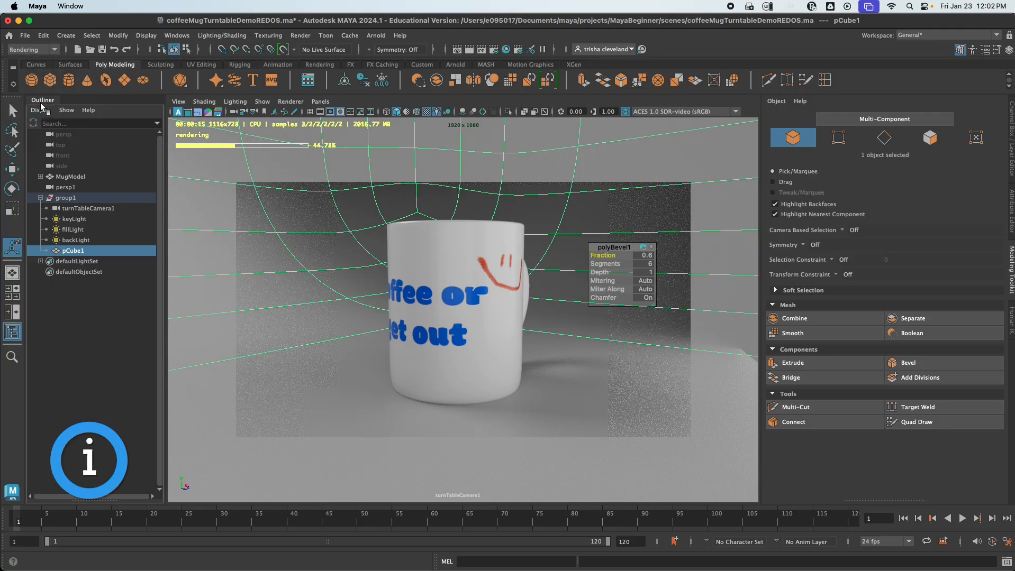
{"action": "left_click", "coordinate": [300, 35]}
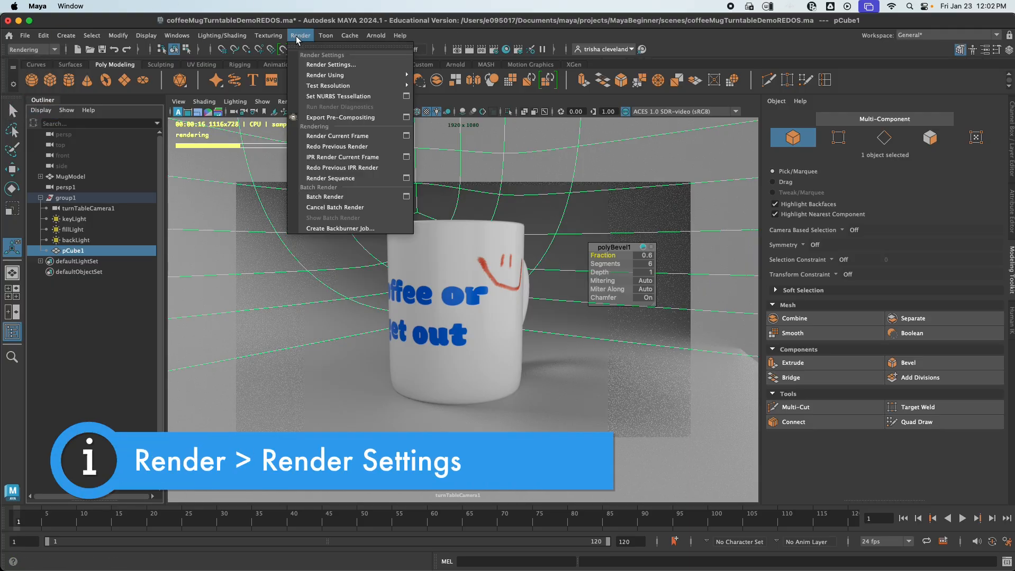
{"action": "left_click", "coordinate": [330, 64]}
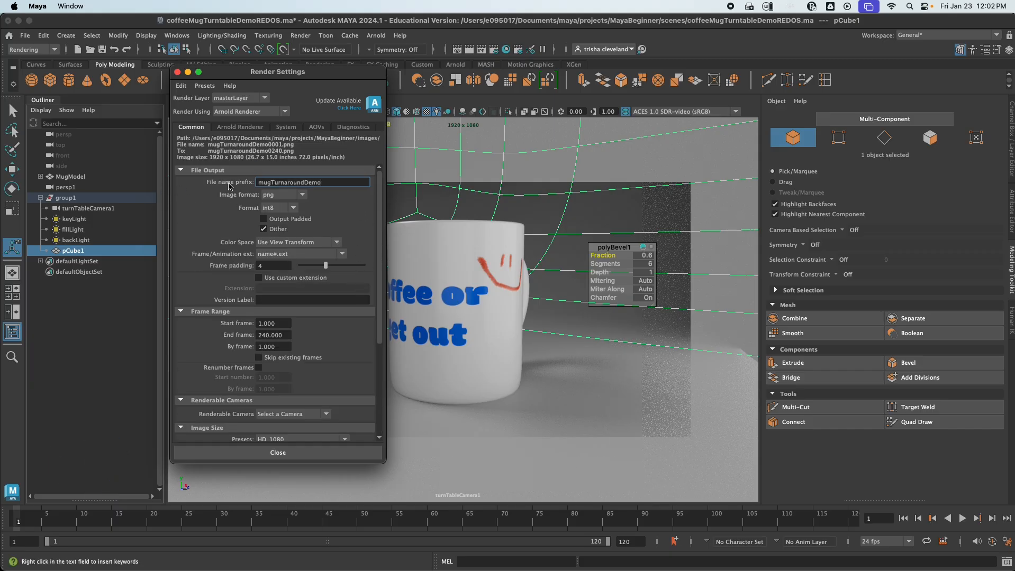
{"action": "double_click", "coordinate": [310, 181]}
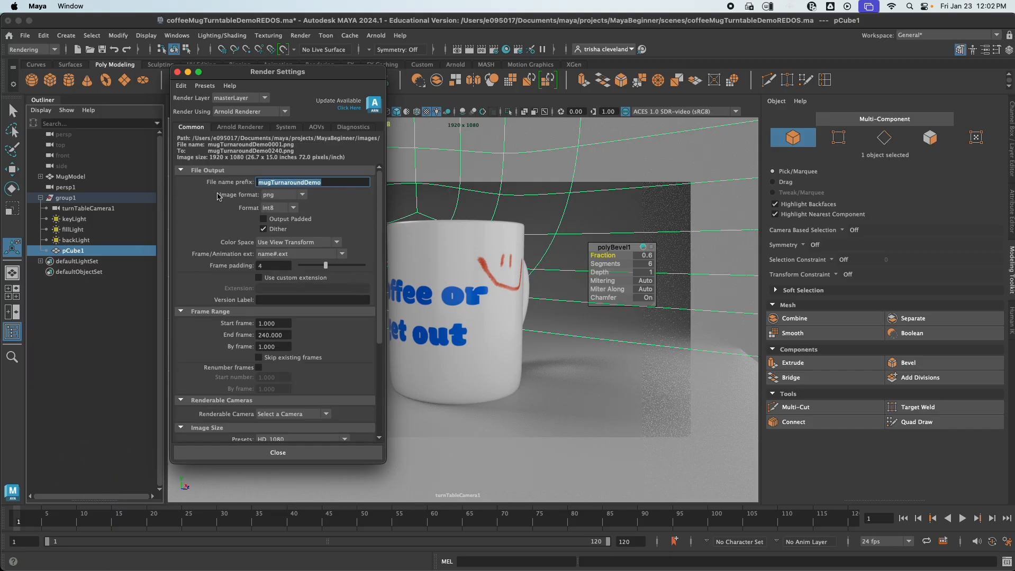
{"action": "left_click", "coordinate": [327, 183]}
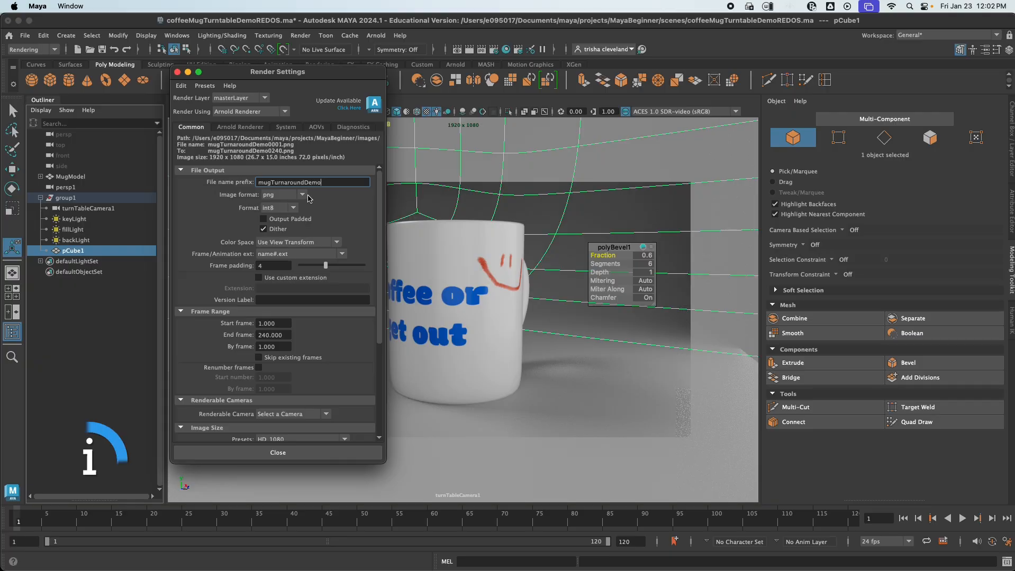
Keep png as the image format and name#.ext as the frame/animation extension for the render output
{"action": "left_click", "coordinate": [303, 195]}
{"action": "left_click", "coordinate": [304, 199]}
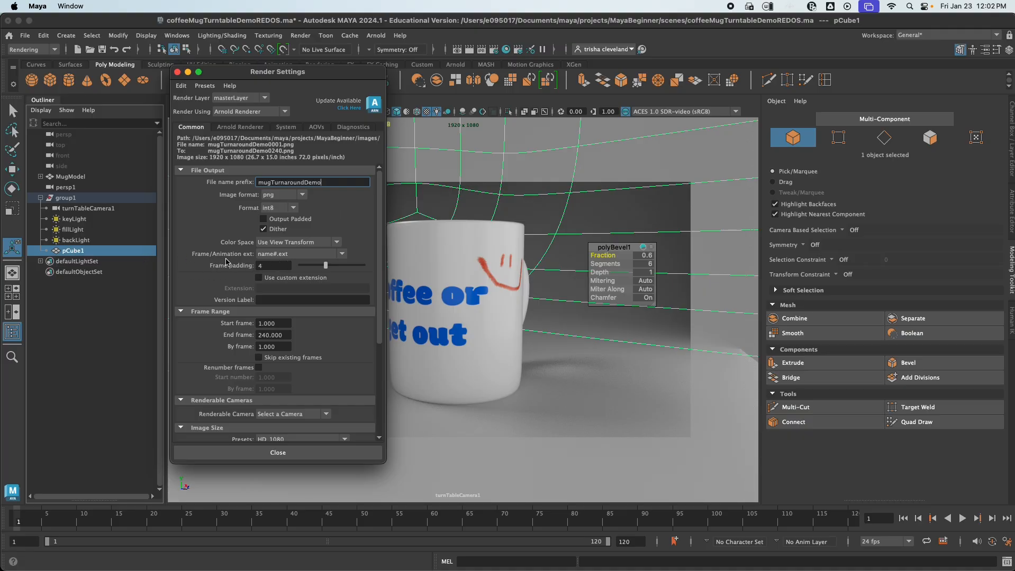
{"action": "left_click", "coordinate": [283, 256]}
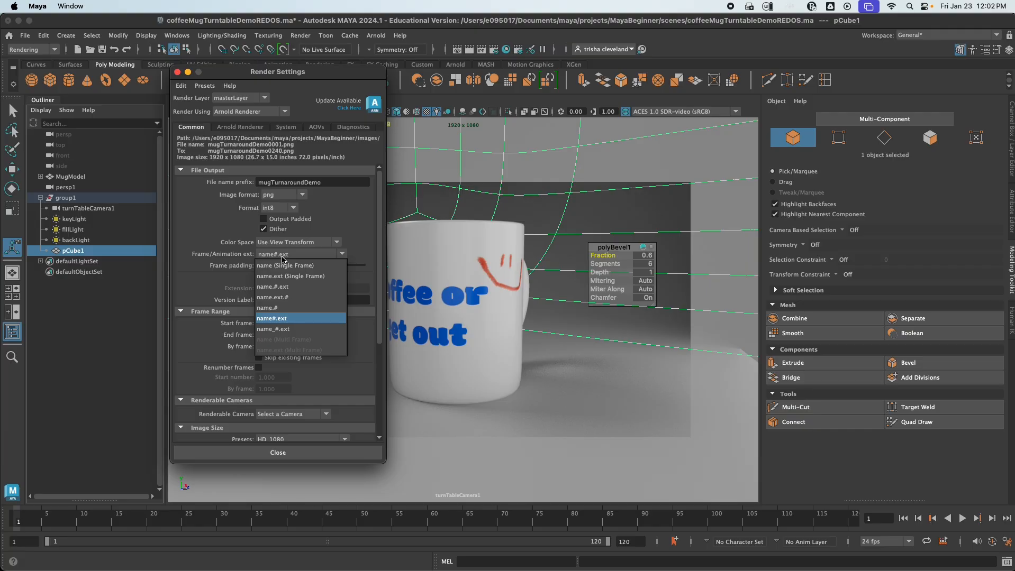
{"action": "left_click", "coordinate": [294, 324]}
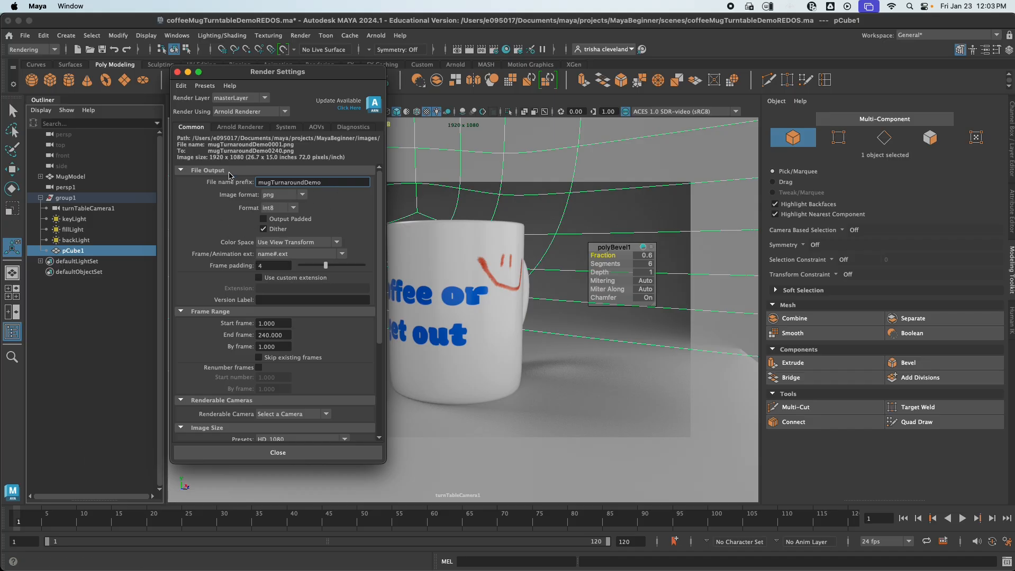
Set the end frame of the render's frame range to 120
{"action": "scroll", "coordinate": [203, 328], "scroll_direction": "down", "scroll_amount": 4}
{"action": "left_click_drag", "start_coordinate": [289, 271], "coordinate": [235, 271]}
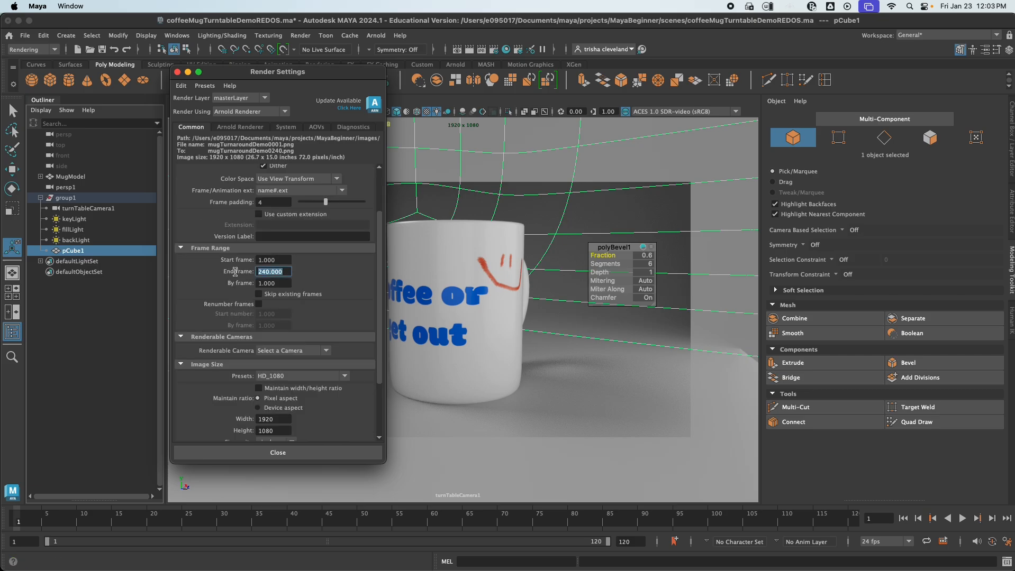
{"action": "type", "text": "120"}
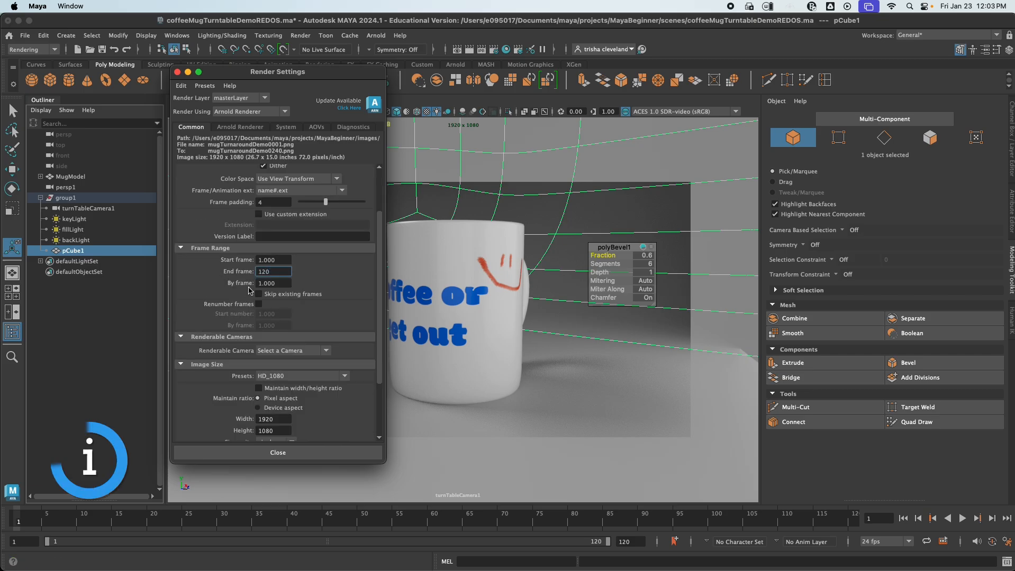
{"action": "left_click", "coordinate": [286, 283]}
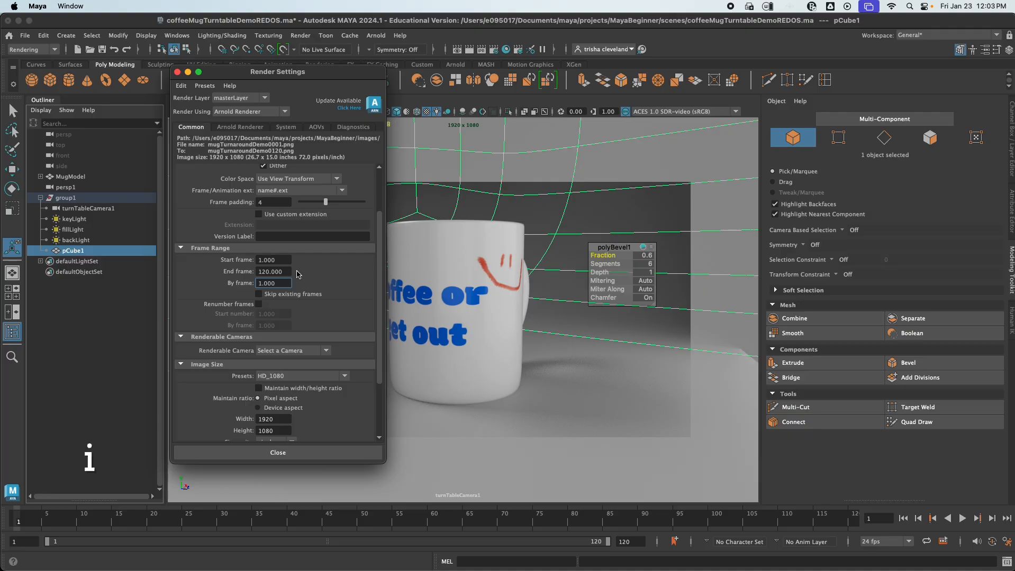
Choose turnTableCamera1 as the renderable camera in the Render Settings
{"action": "scroll", "coordinate": [294, 299], "scroll_direction": "down", "scroll_amount": 5}
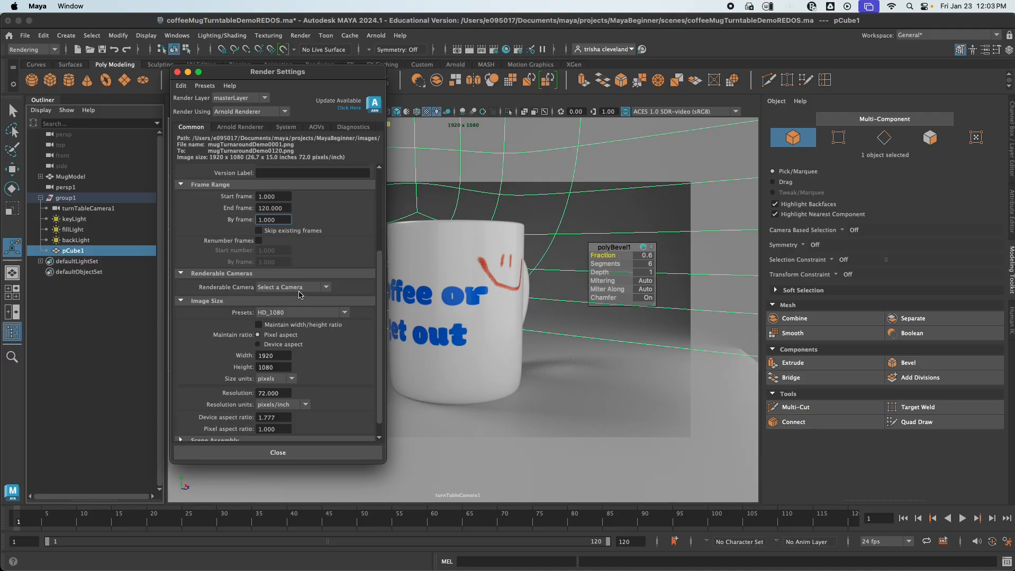
{"action": "left_click", "coordinate": [289, 273]}
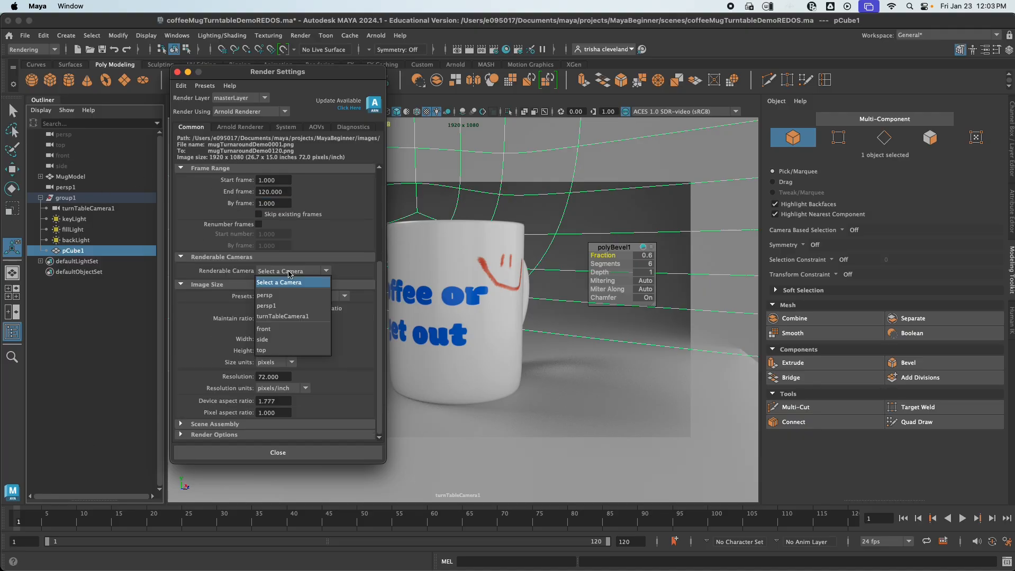
{"action": "left_click", "coordinate": [313, 317]}
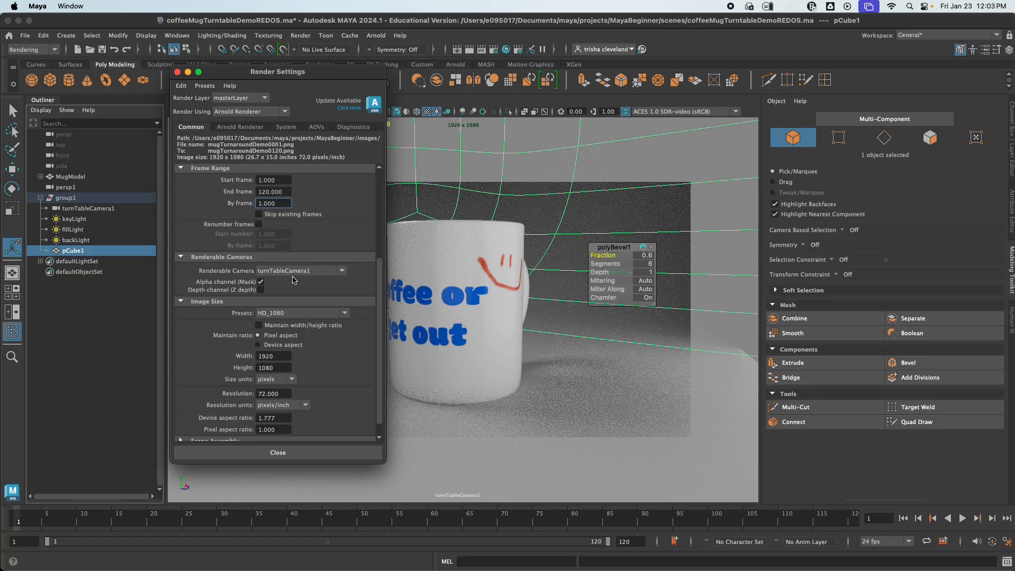
Review the file output, frame range, camera and image size settings, and close the Render Settings
{"action": "scroll", "coordinate": [334, 322], "scroll_direction": "down", "scroll_amount": 1}
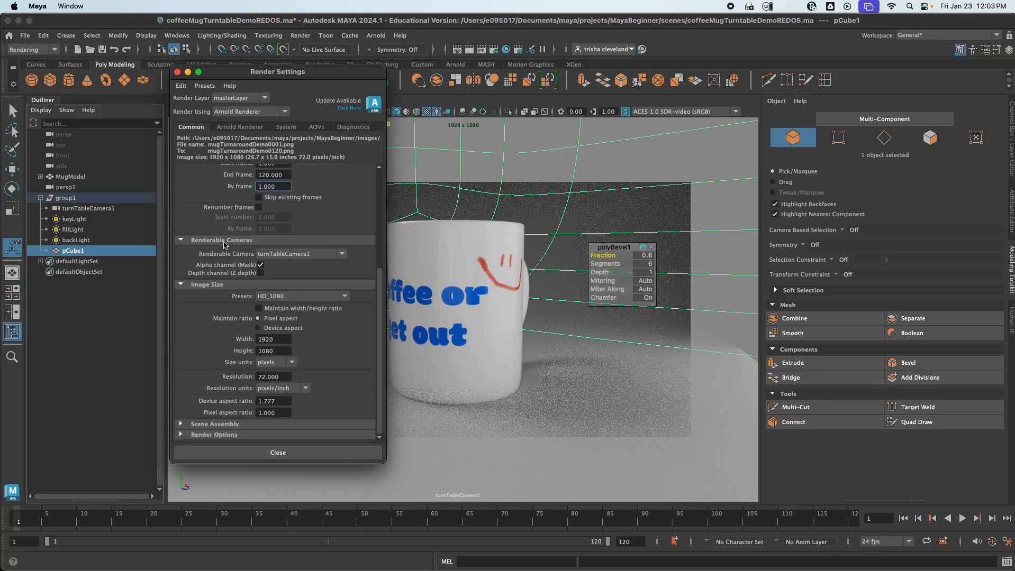
{"action": "scroll", "coordinate": [245, 337], "scroll_direction": "up", "scroll_amount": 5}
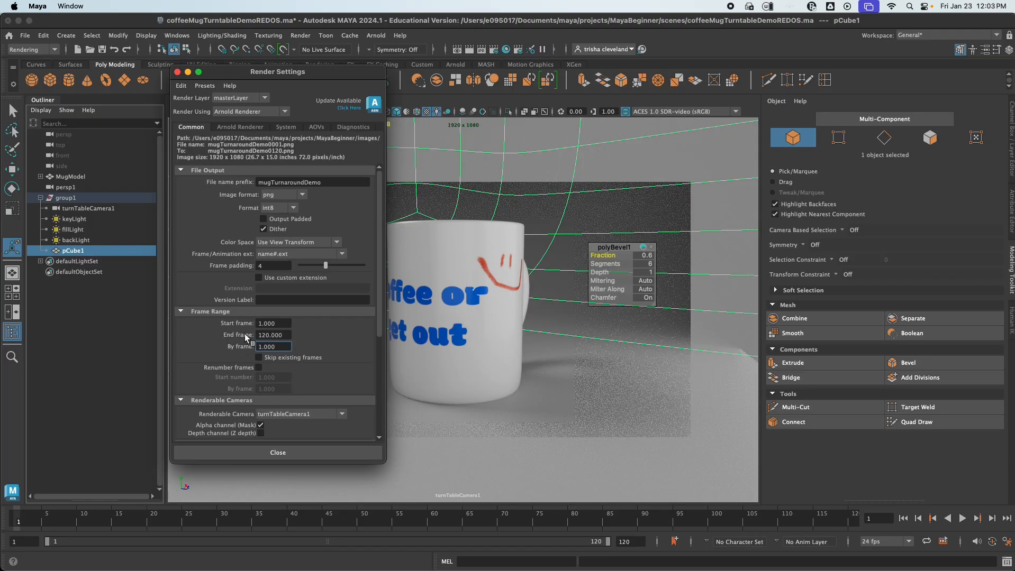
{"action": "scroll", "coordinate": [244, 332], "scroll_direction": "down", "scroll_amount": 5}
{"action": "scroll", "coordinate": [245, 332], "scroll_direction": "up", "scroll_amount": 5}
{"action": "left_click", "coordinate": [178, 73]}
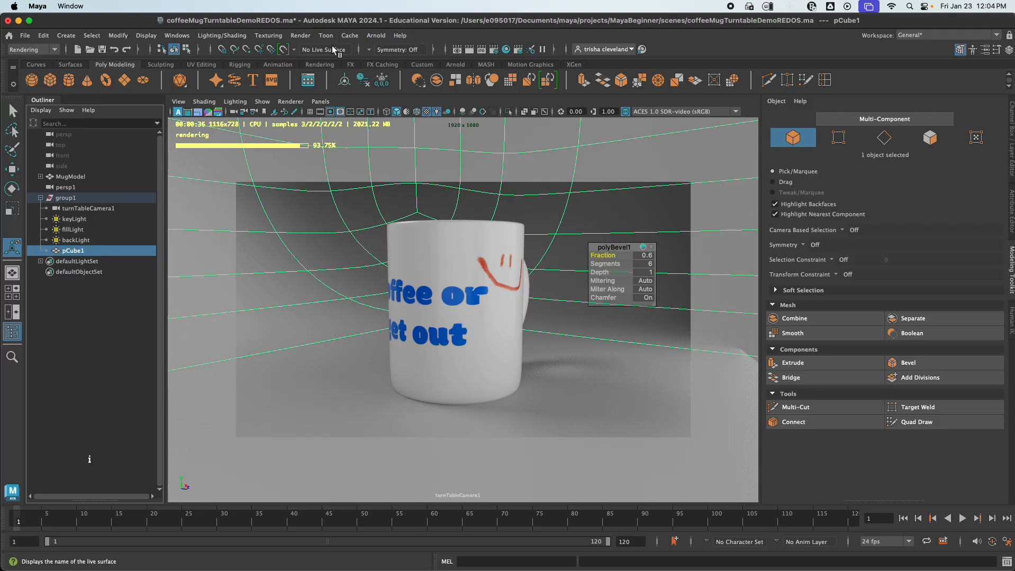
Open the Arnold License Manager to check the rendering licence, and return to the Maya scene
{"action": "left_click", "coordinate": [378, 37]}
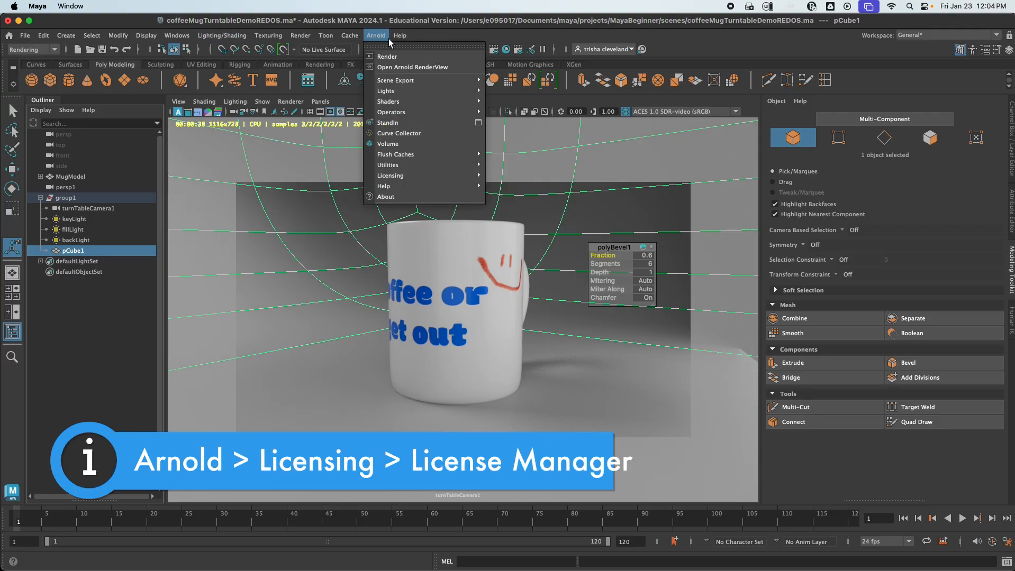
{"action": "mouse_move", "coordinate": [423, 178]}
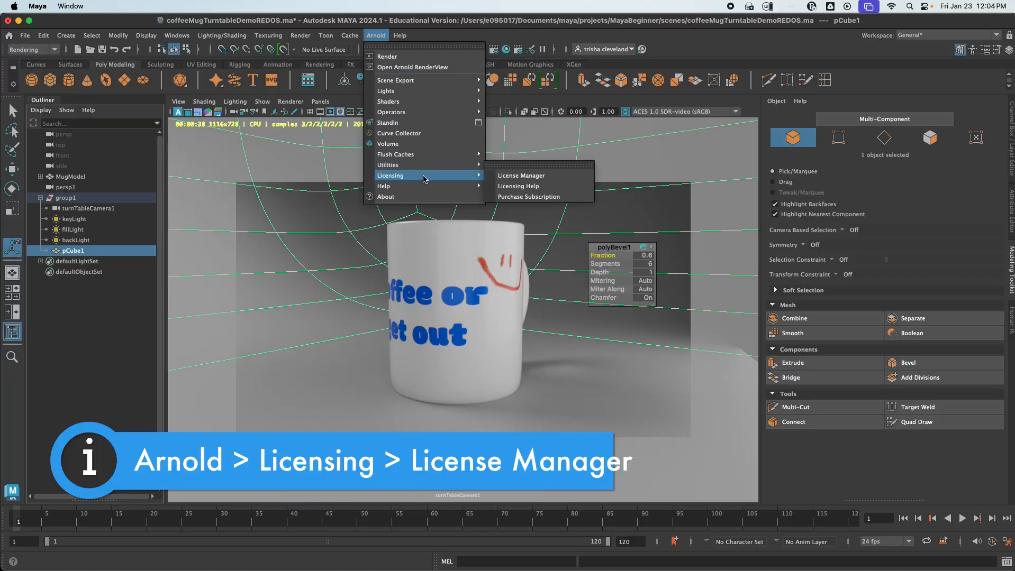
{"action": "left_click", "coordinate": [509, 175]}
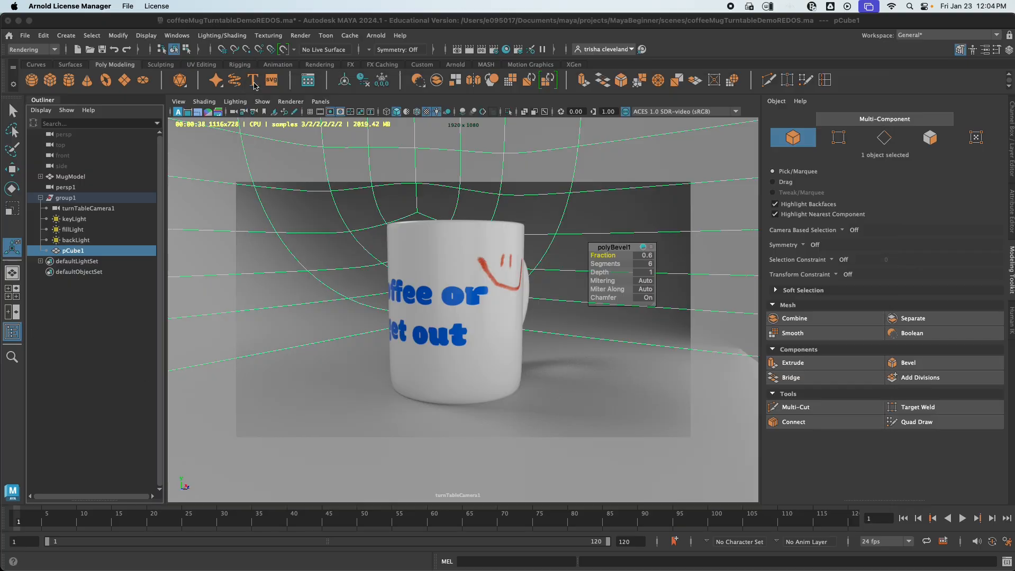
{"action": "left_click", "coordinate": [256, 83]}
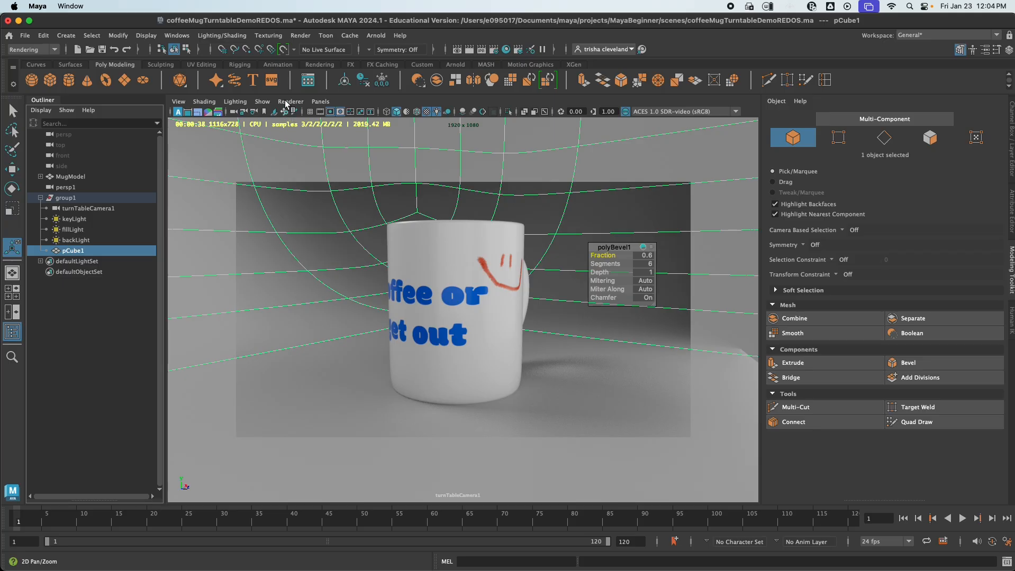
Start a batch render of the turntable animation
{"action": "left_click", "coordinate": [299, 35]}
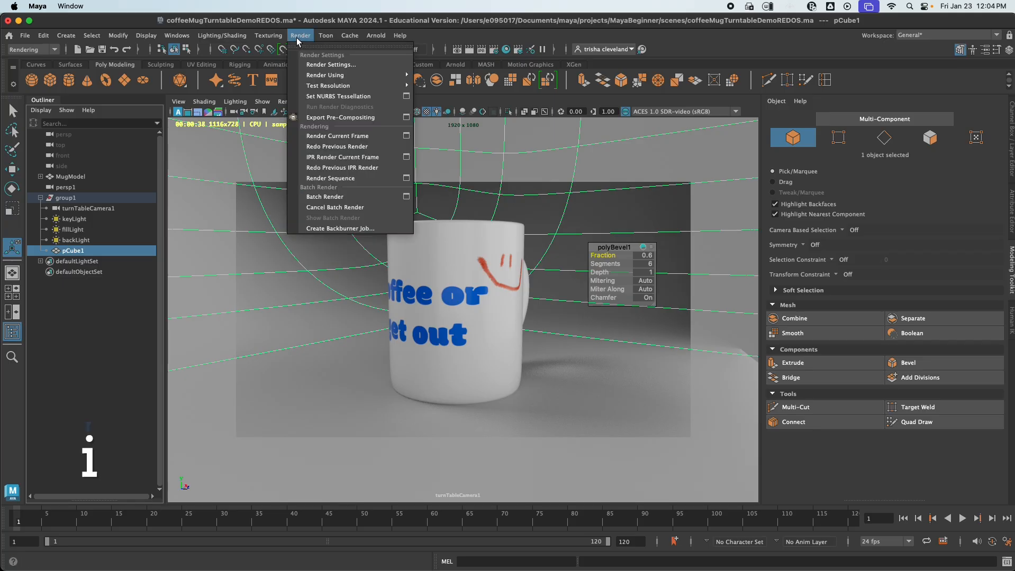
{"action": "left_click", "coordinate": [385, 201]}
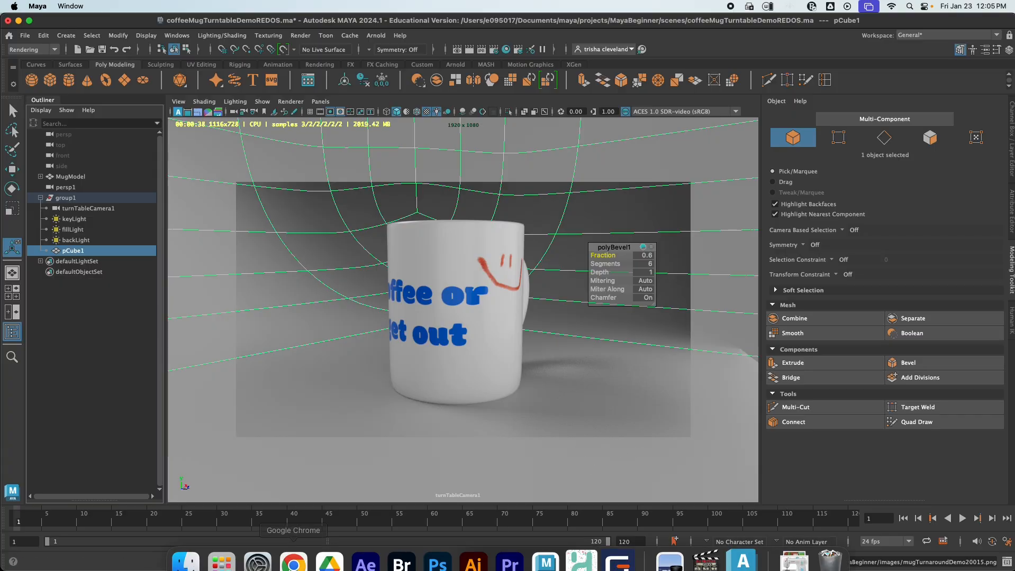
Switch to Finder, open the recent movie mugrender.mov in QuickTime Player and play it to view a finished turntable
{"action": "left_click", "coordinate": [186, 561]}
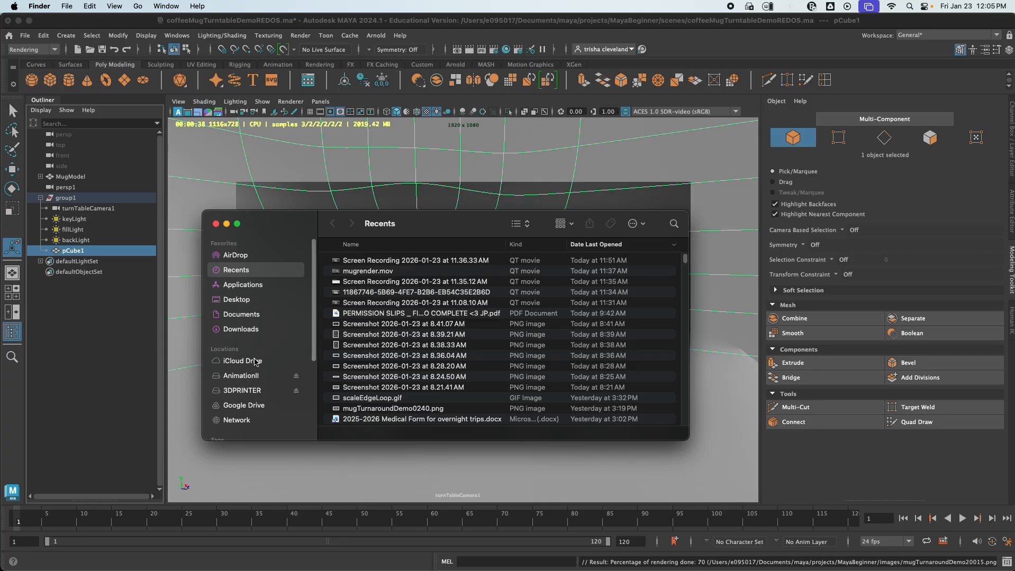
{"action": "left_click", "coordinate": [361, 271]}
{"action": "double_click", "coordinate": [361, 271]}
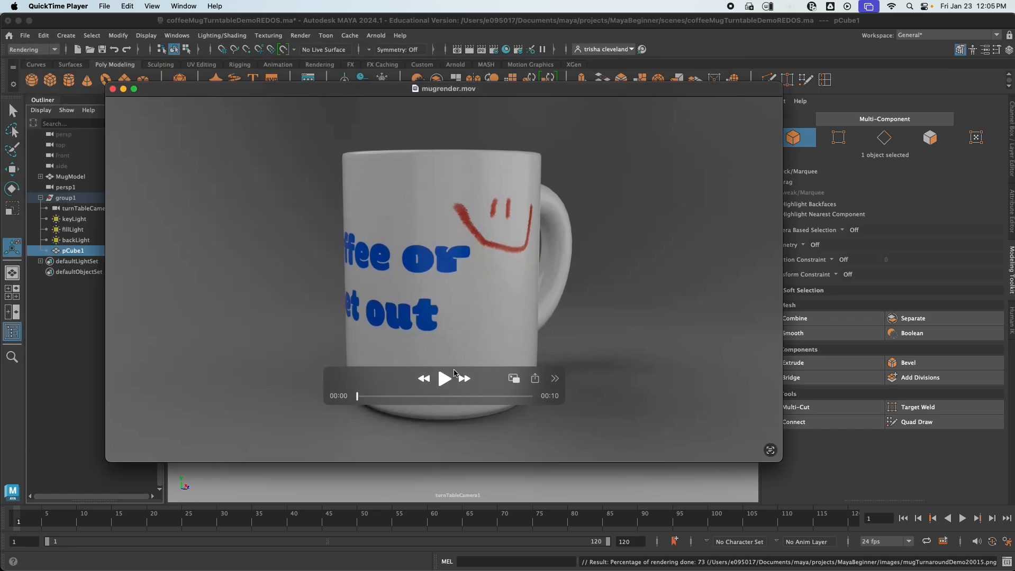
{"action": "left_click", "coordinate": [444, 379]}
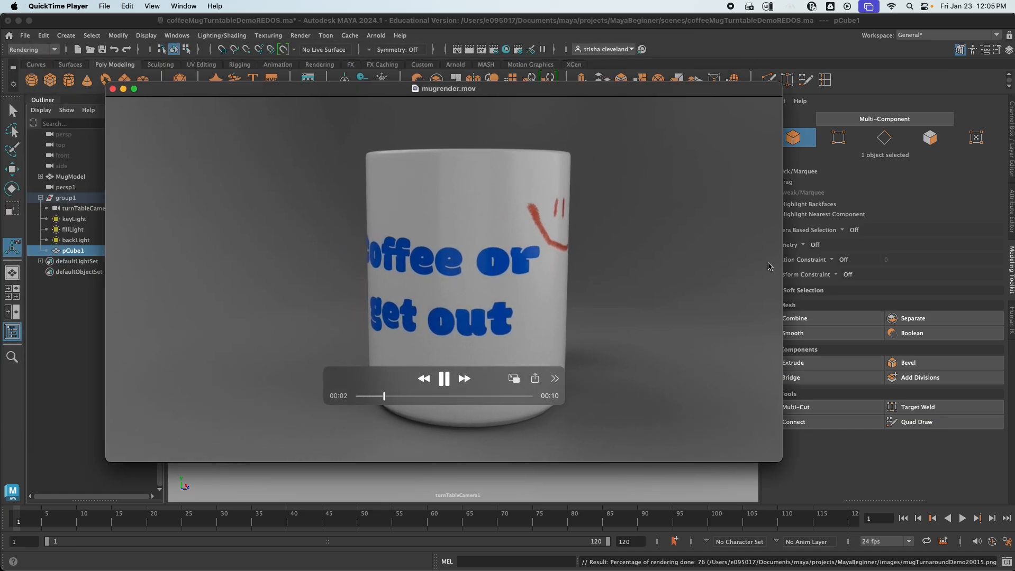